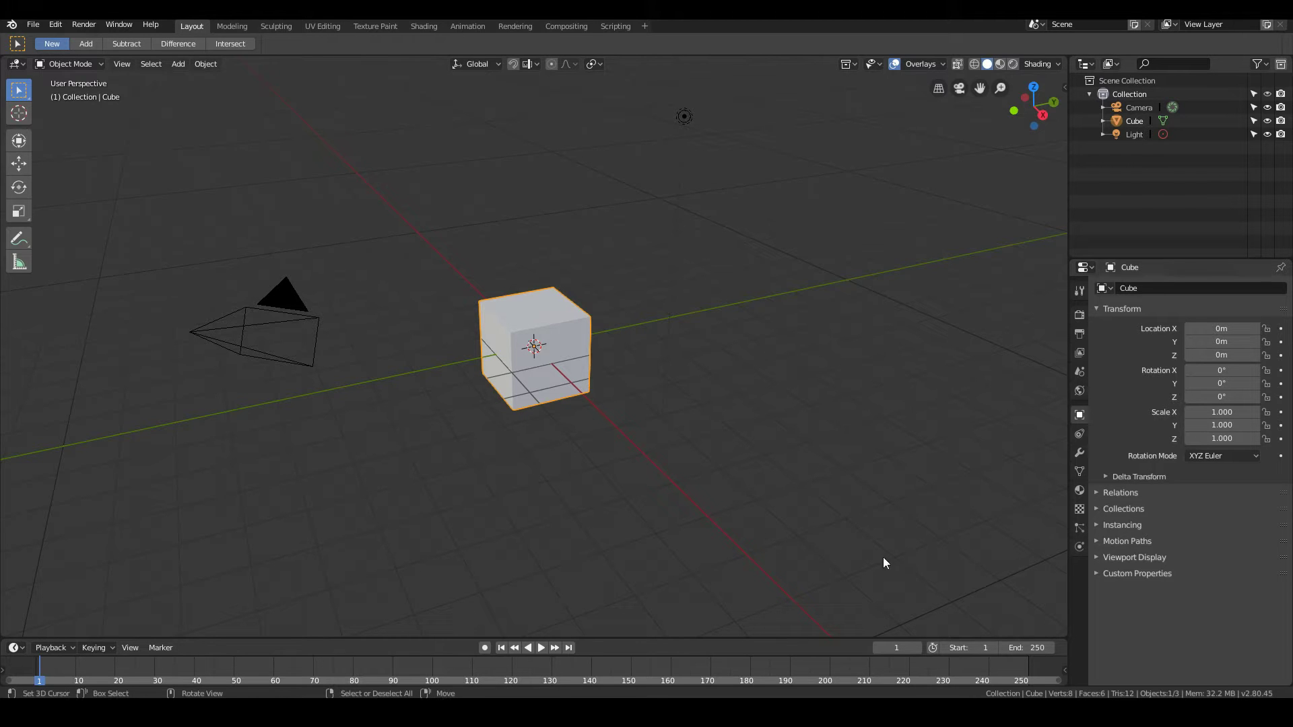
Delete the default camera and light together, leaving only the cube.
middle_drag(513, 470, 605, 469)
scroll(605, 469, up, 1)
click(868, 292)
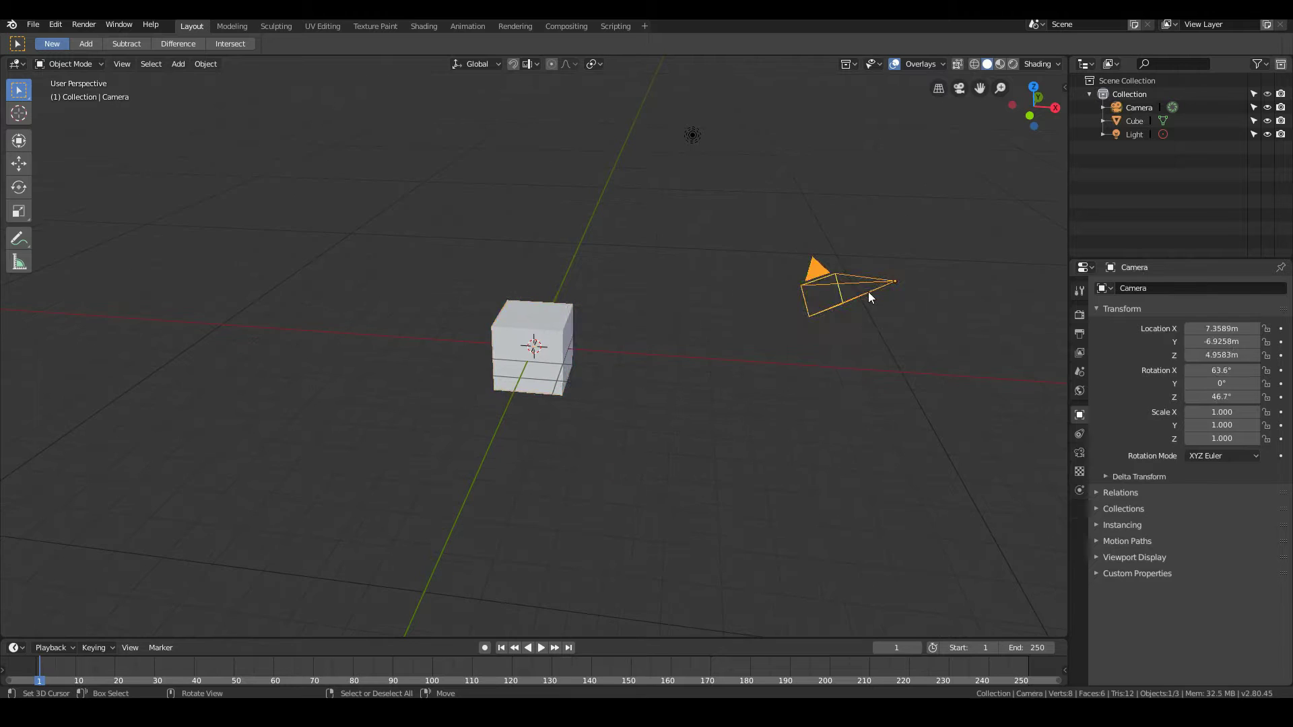
shift+click(695, 136)
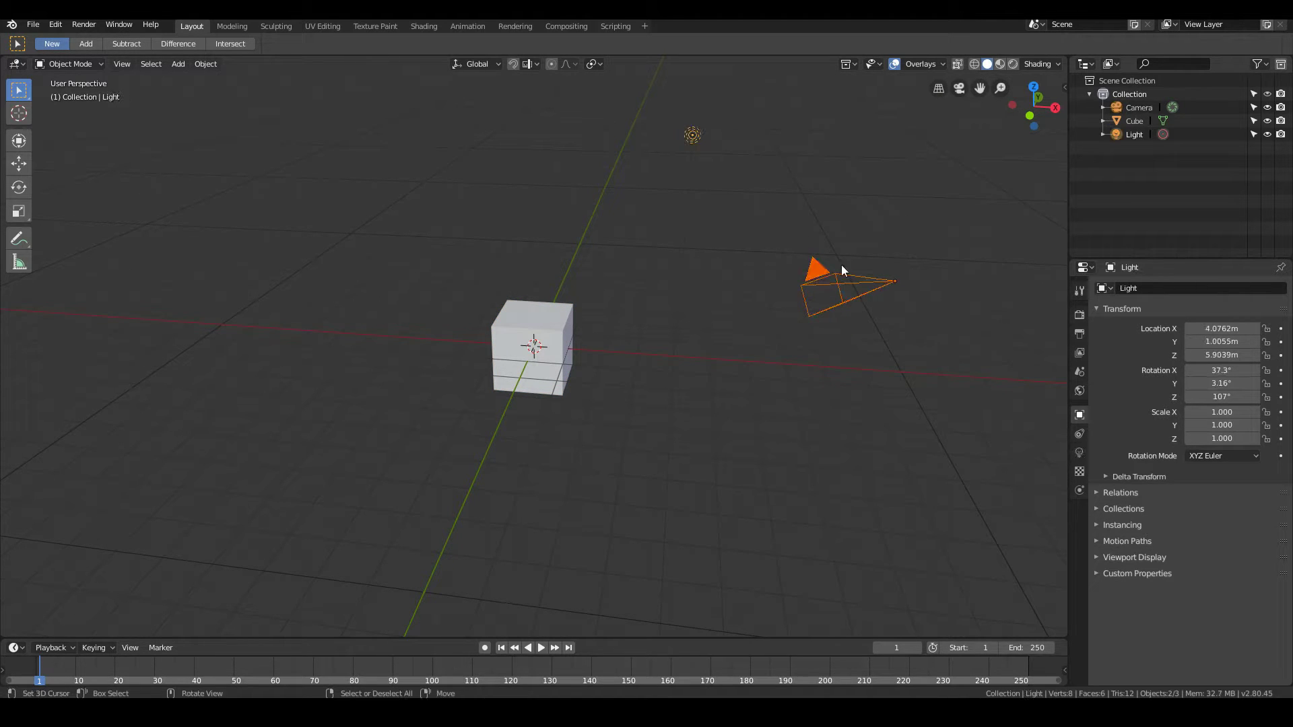
key(x)
click(842, 240)
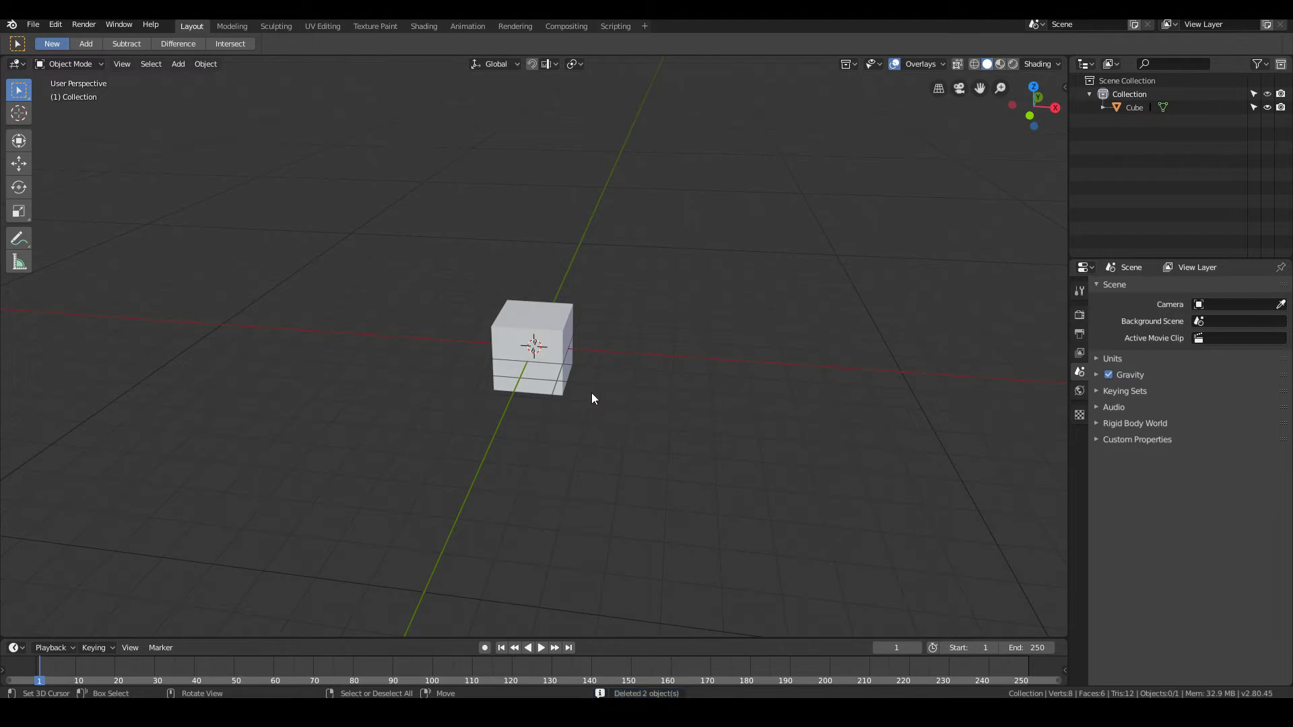
Select the cube and enter Edit Mode with face selection in front view.
click(538, 355)
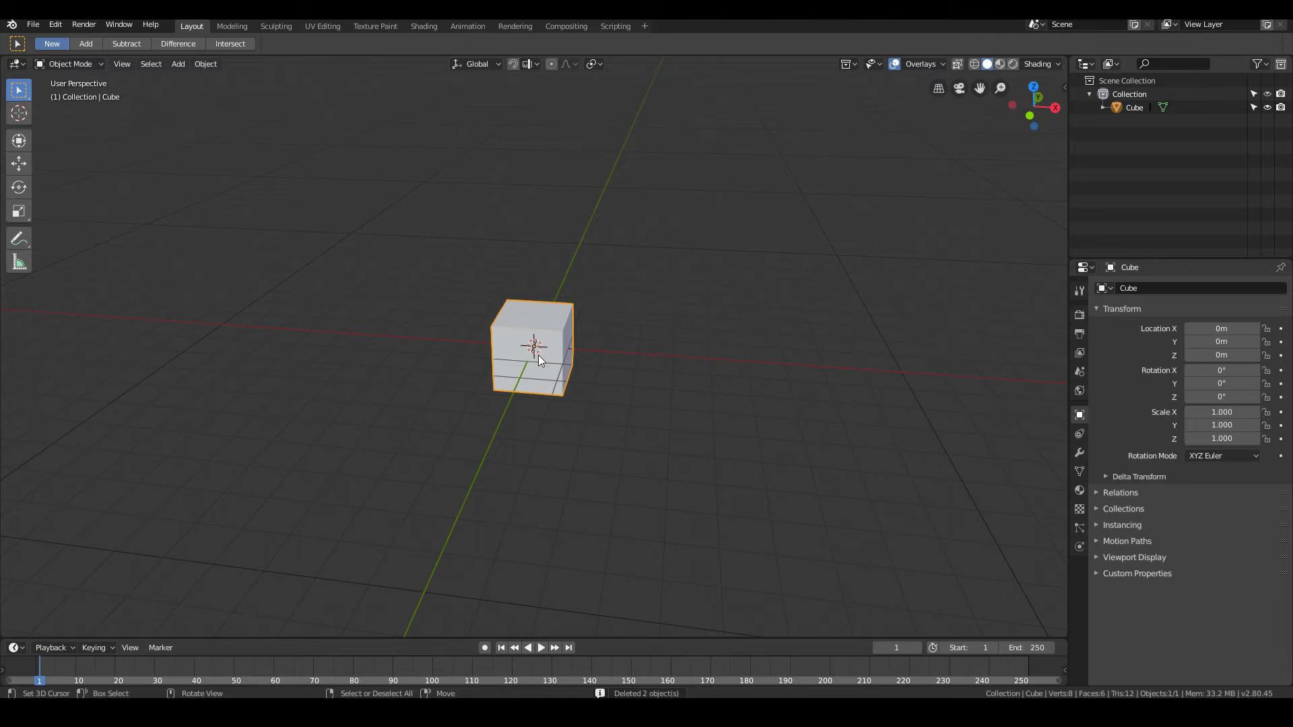
key(KP_1)
scroll(538, 355, up, 4)
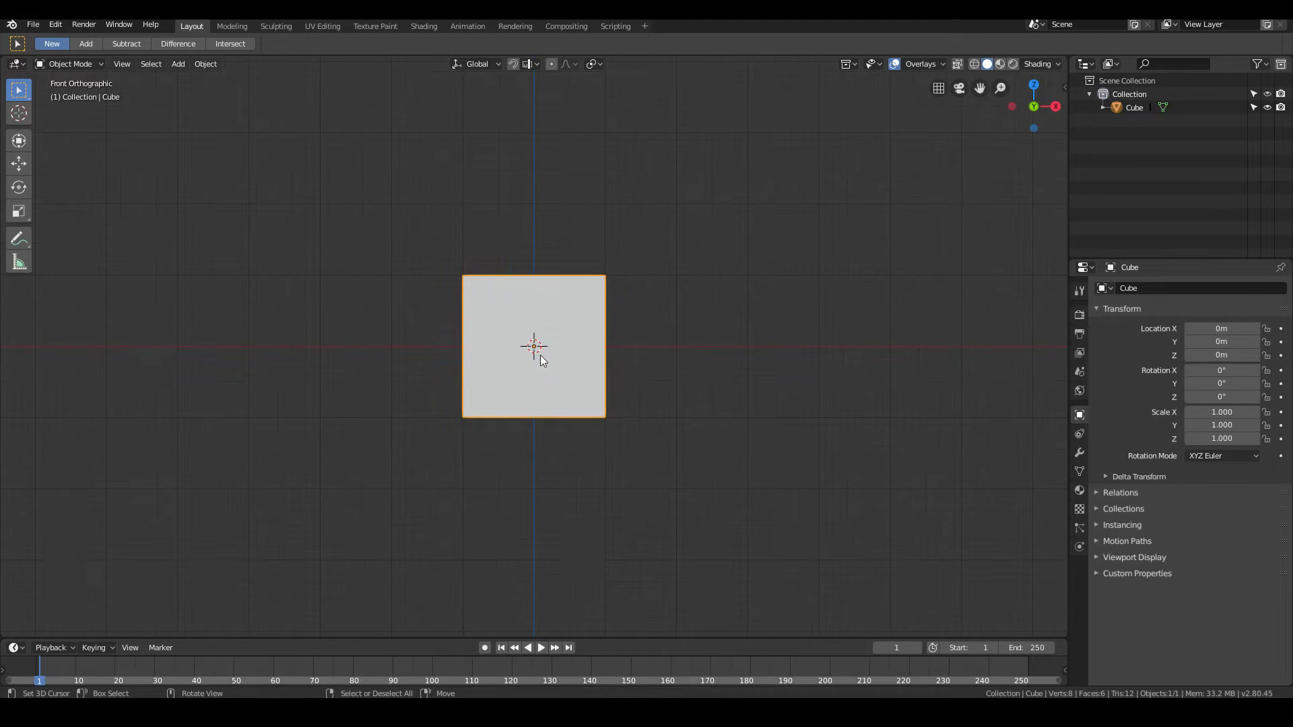
middle_drag(669, 377, 589, 422)
key(KP_5)
key(Tab)
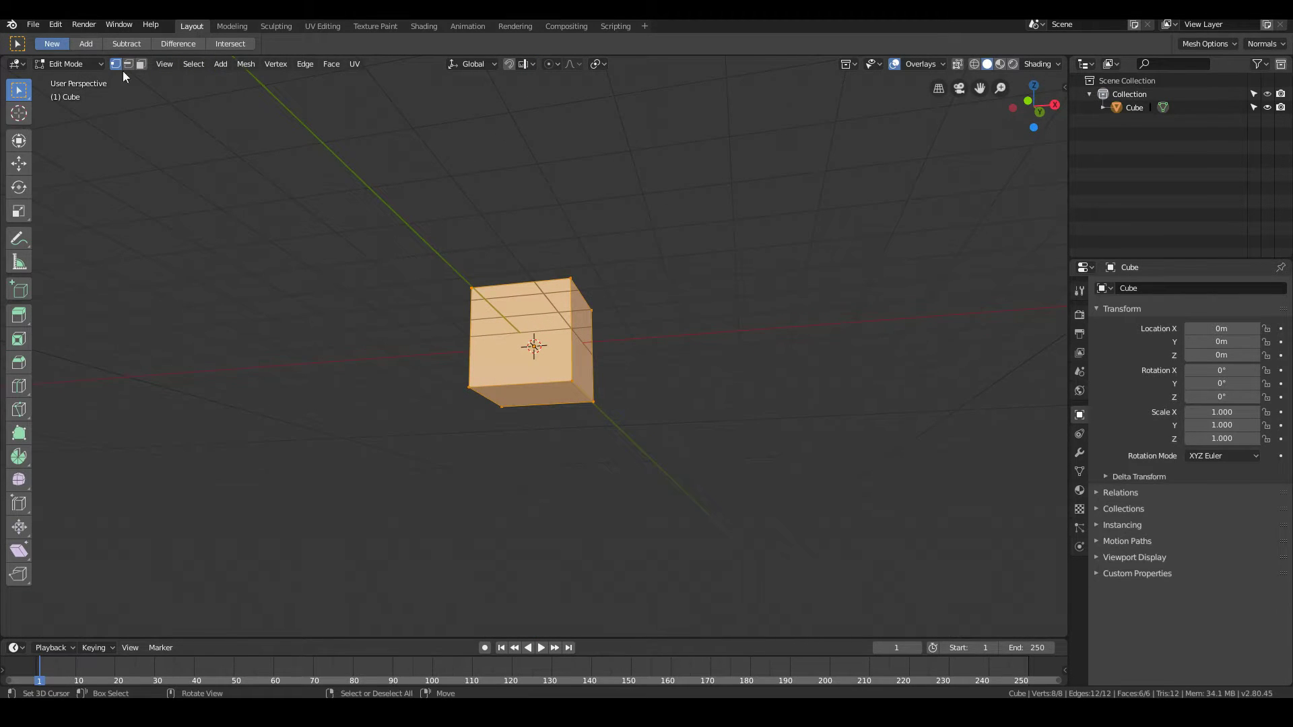
click(140, 65)
Raise the cube's bottom face 1 m along Z, making a half-height slab.
click(520, 389)
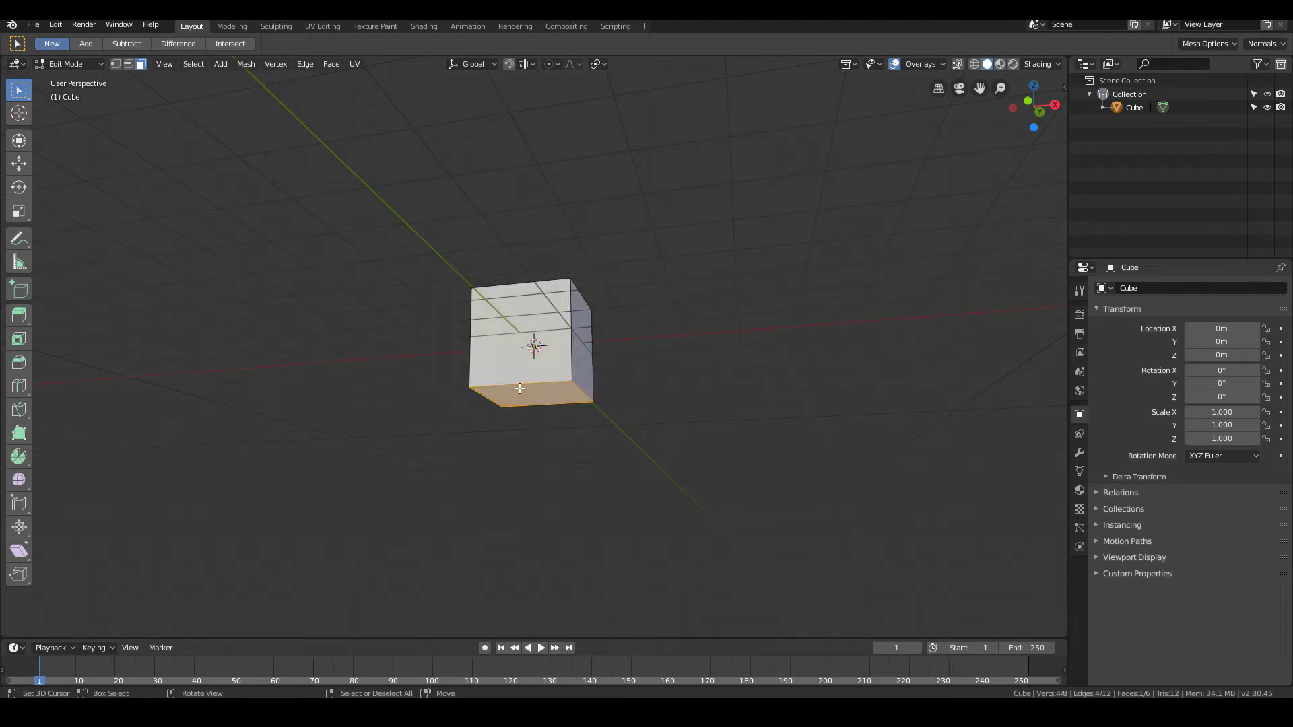
key(KP_1)
scroll(619, 450, up, 1)
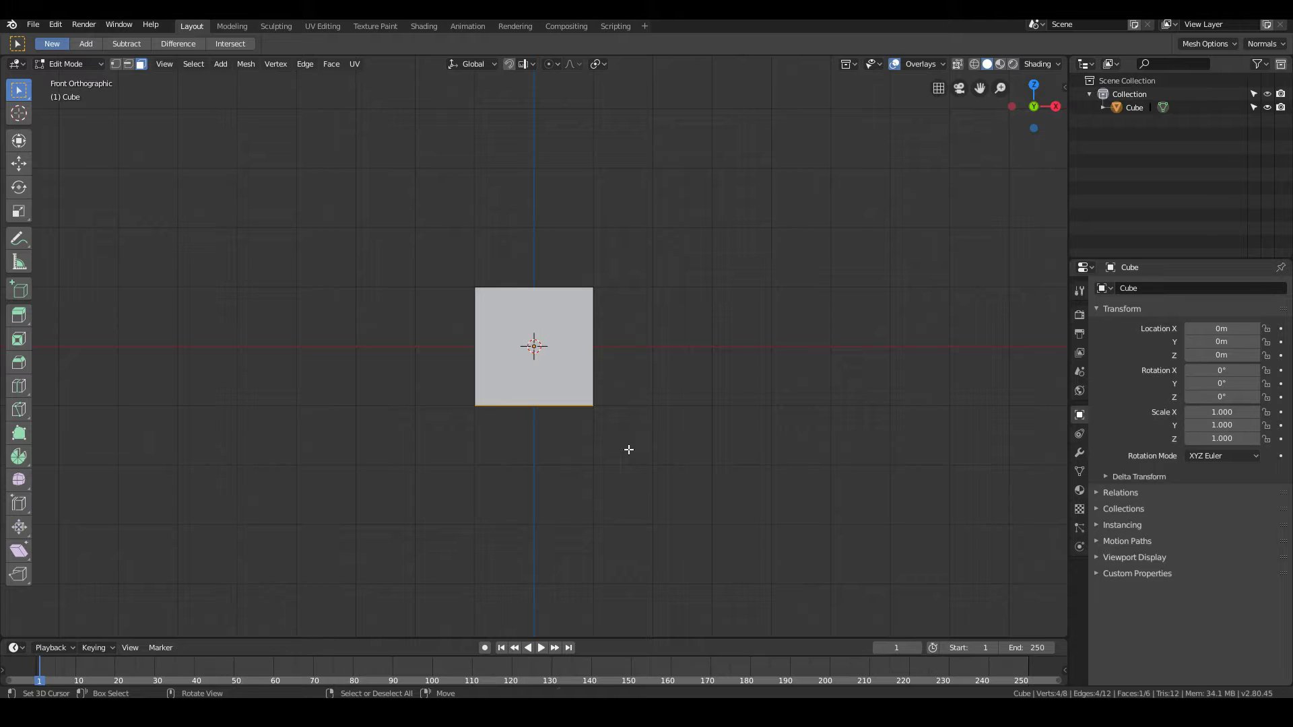
key(g)
key(z)
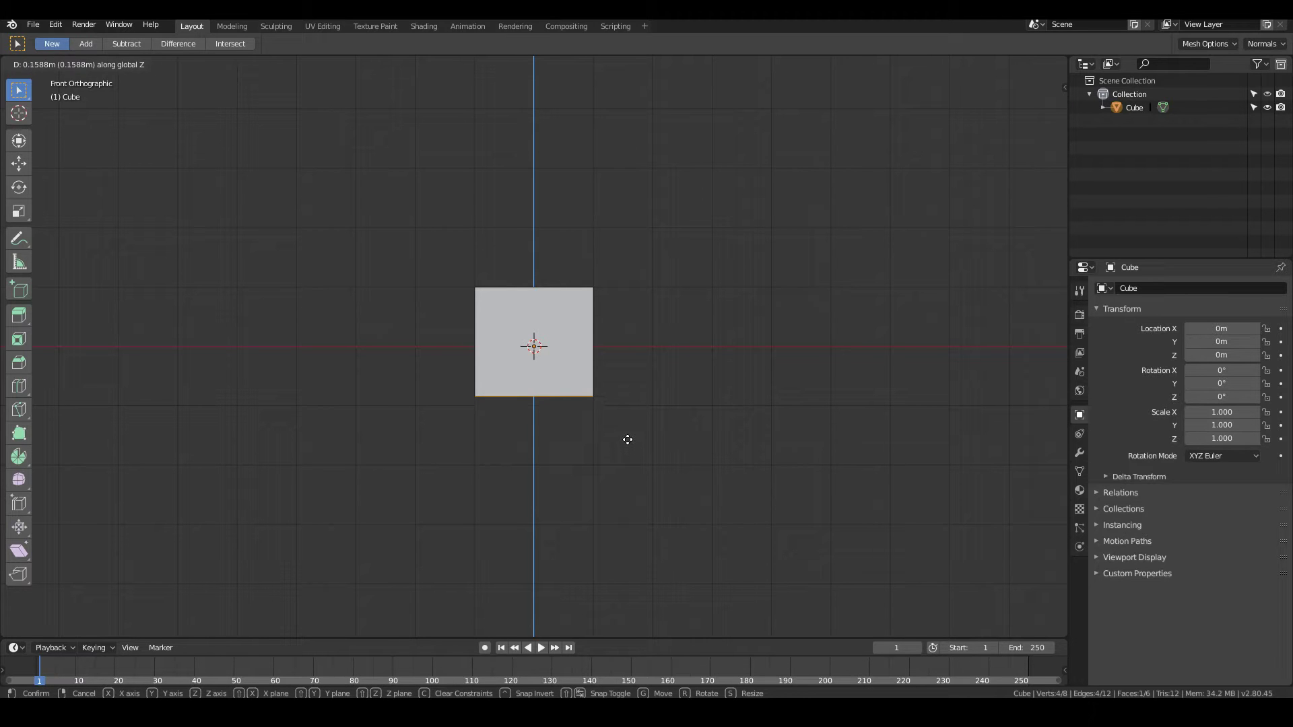
click(619, 392)
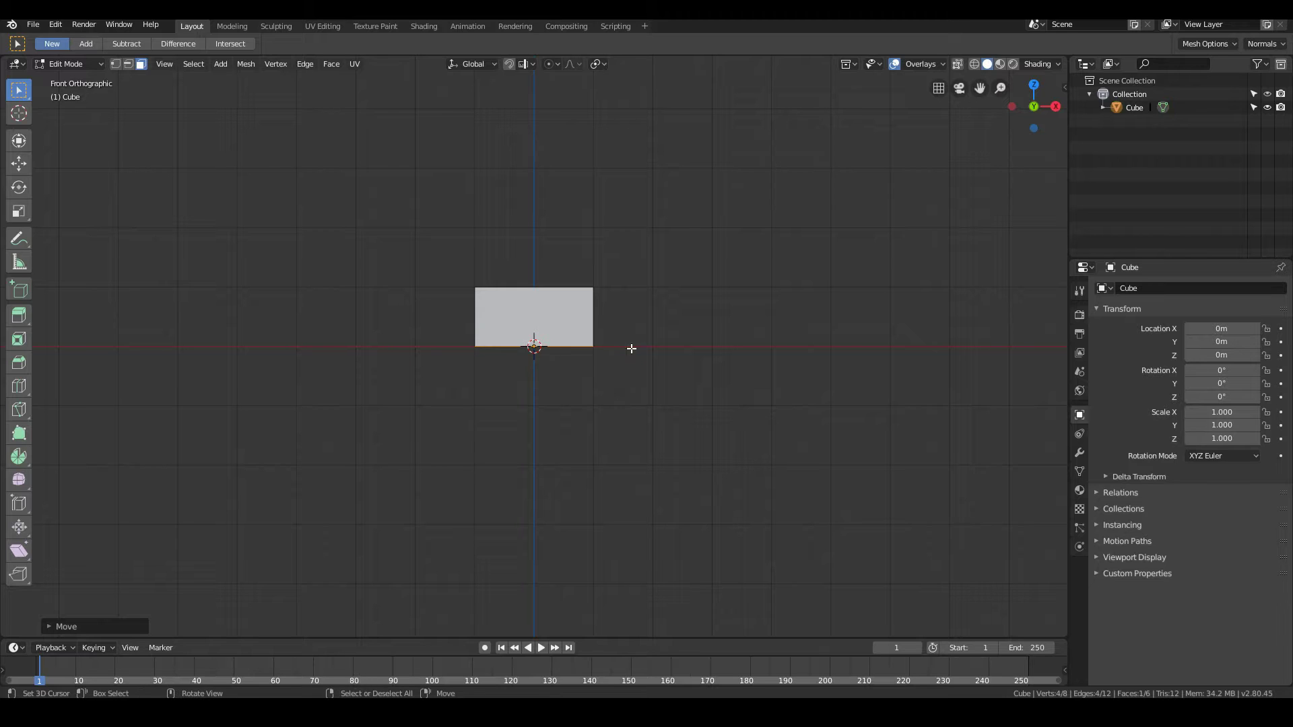
middle_drag(560, 410, 590, 422)
key(KP_1)
scroll(590, 421, up, 3)
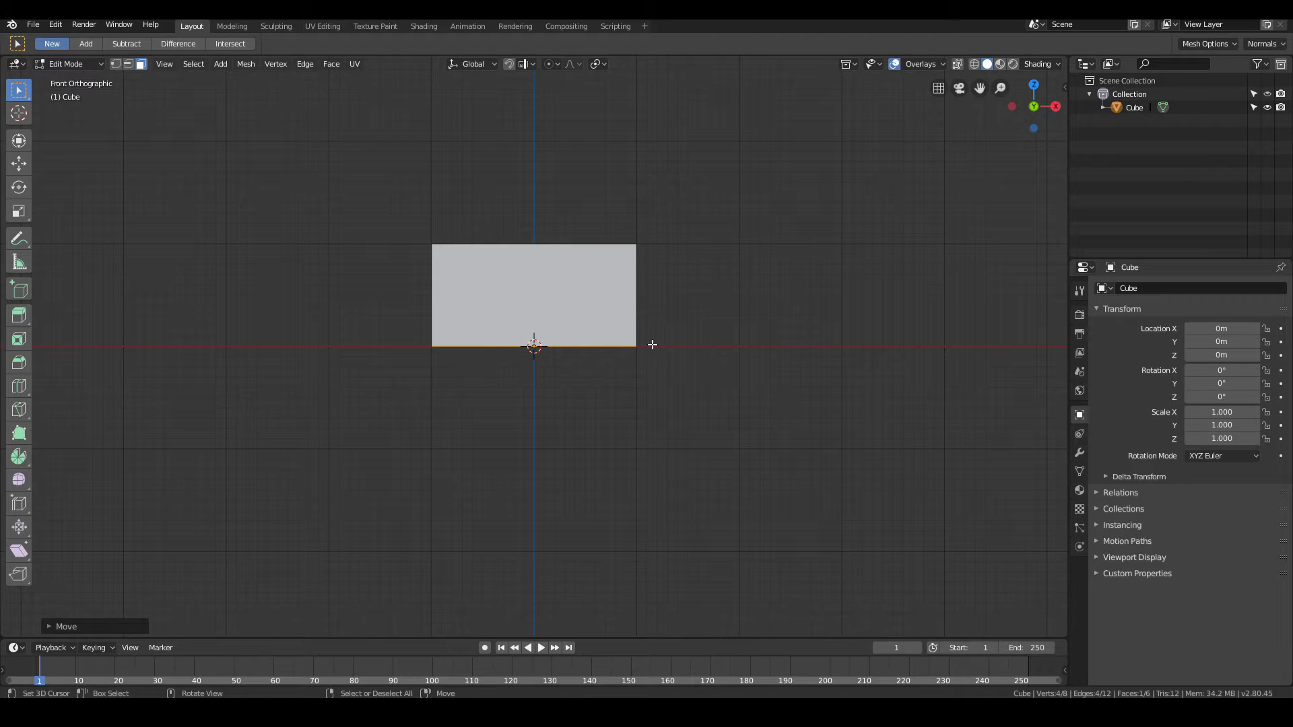
Select all of the box's faces and view it from the right side.
key(KP_3)
middle_drag(696, 334, 652, 337)
key(a)
middle_drag(566, 384, 621, 439)
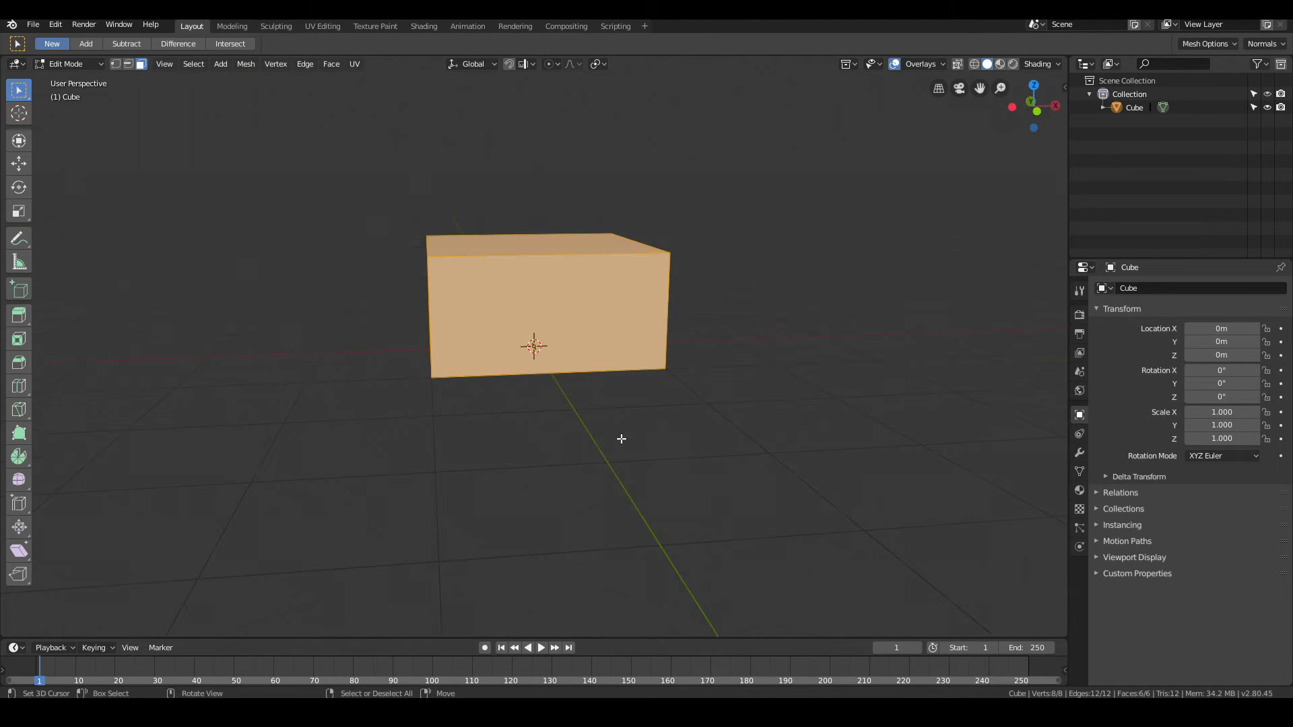
key(KP_3)
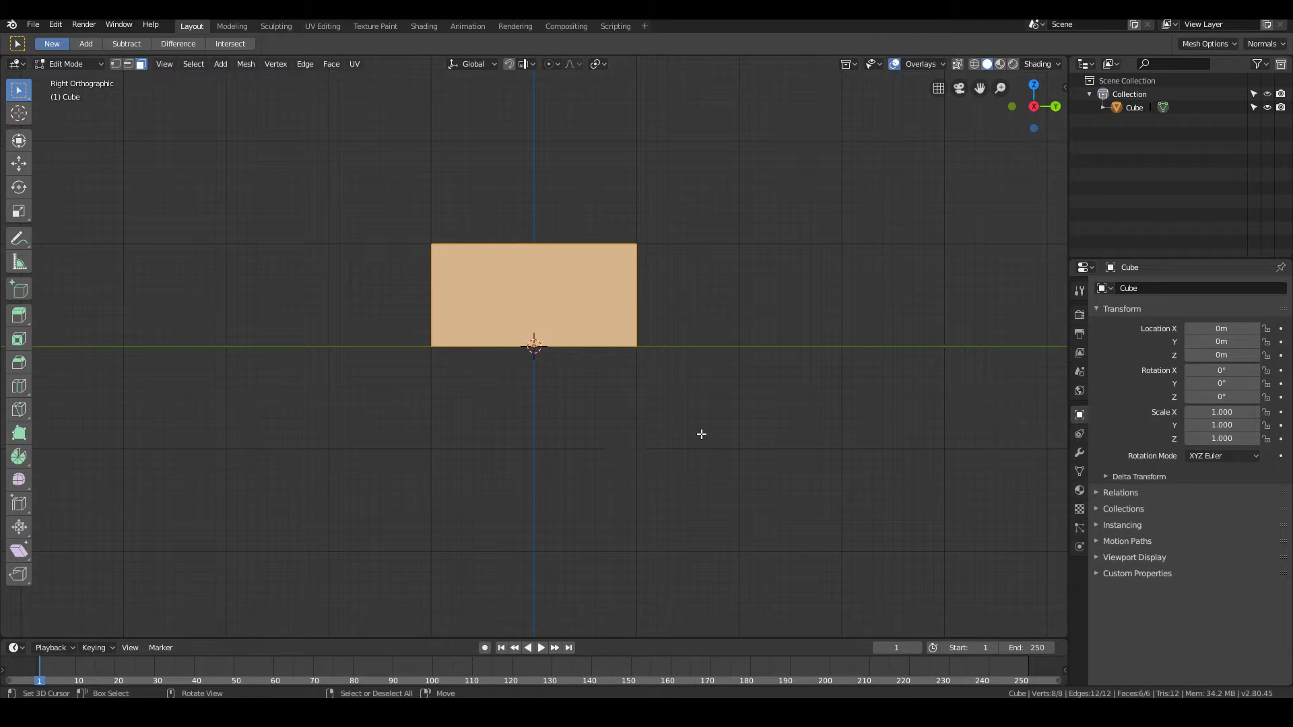
Scale the box by 0.5 along Y into a long, shallow block.
key(s)
key(y)
key(0)
key(5)
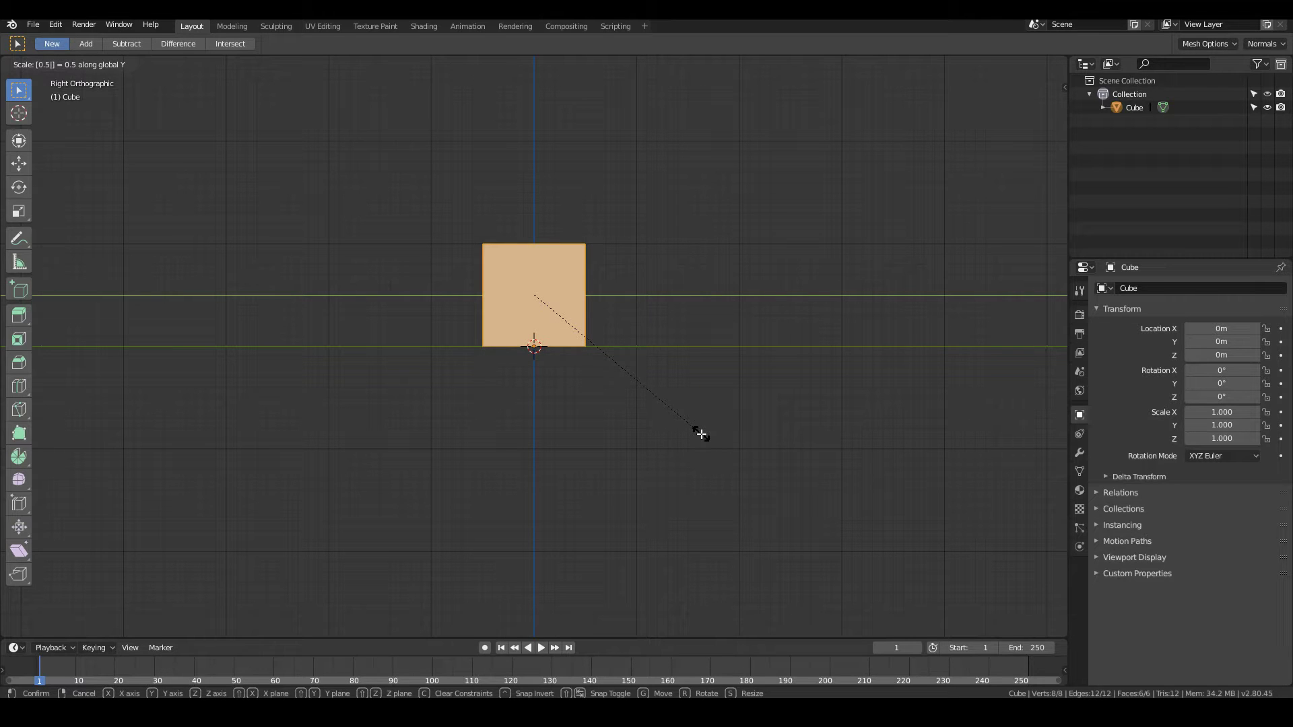
key(Return)
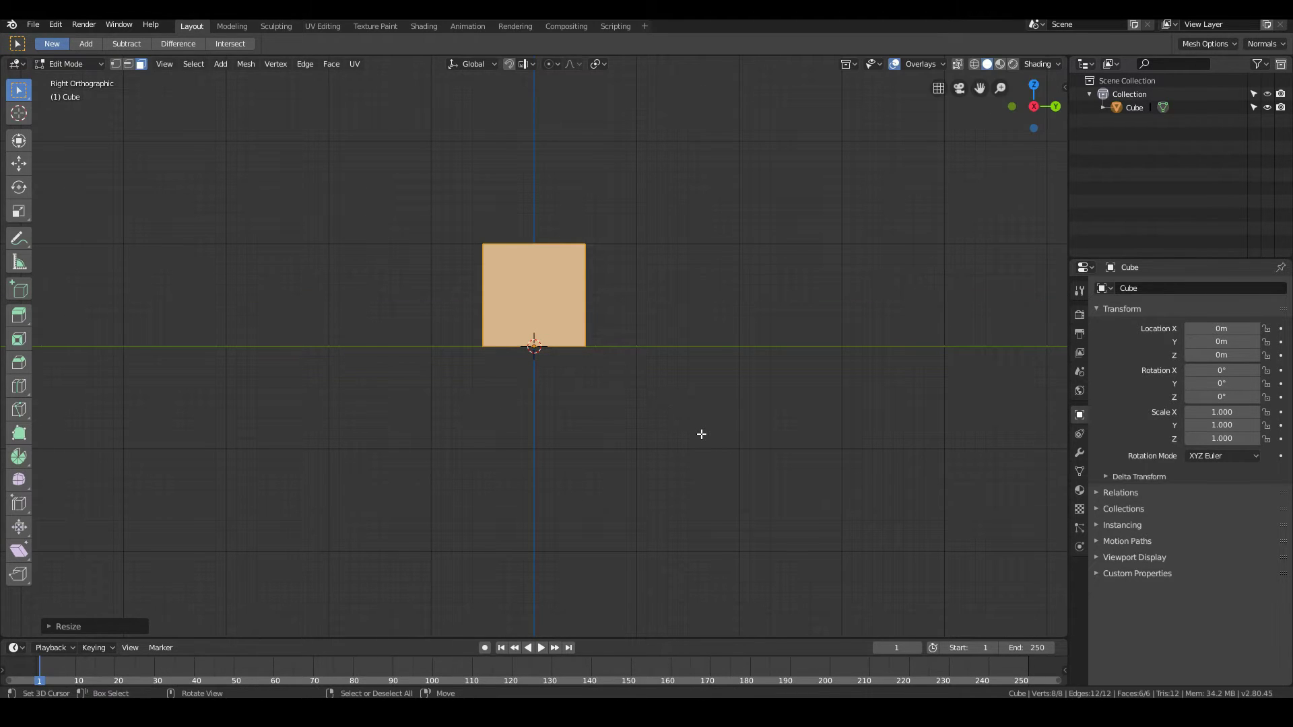
middle_drag(531, 278, 504, 278)
key(KP_3)
middle_drag(493, 258, 465, 310)
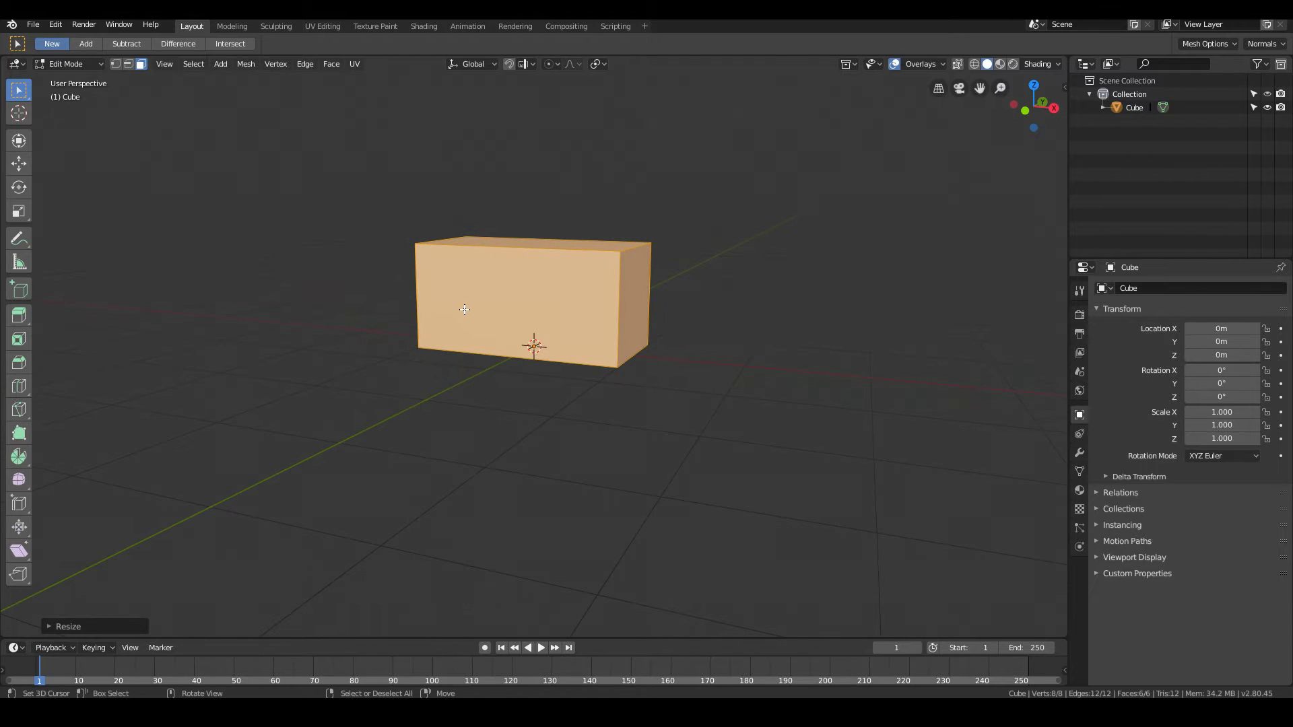
key(KP_1)
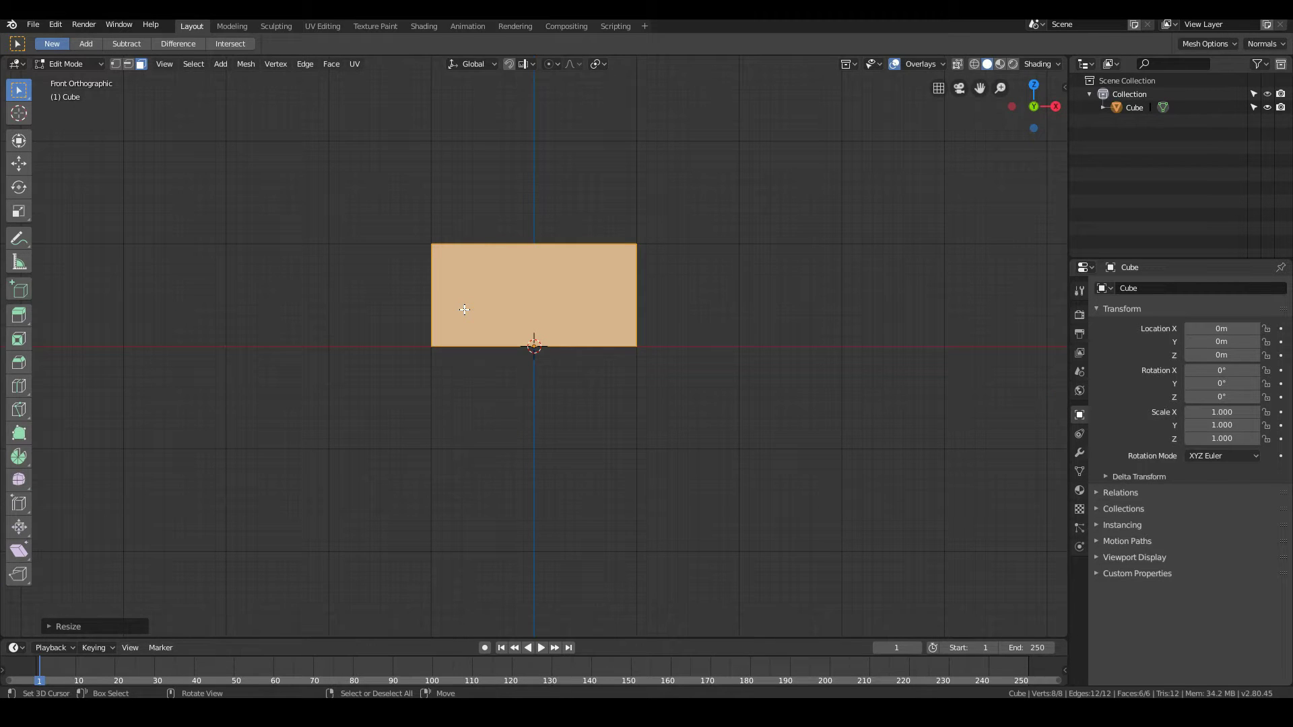
scroll(465, 310, up, 3)
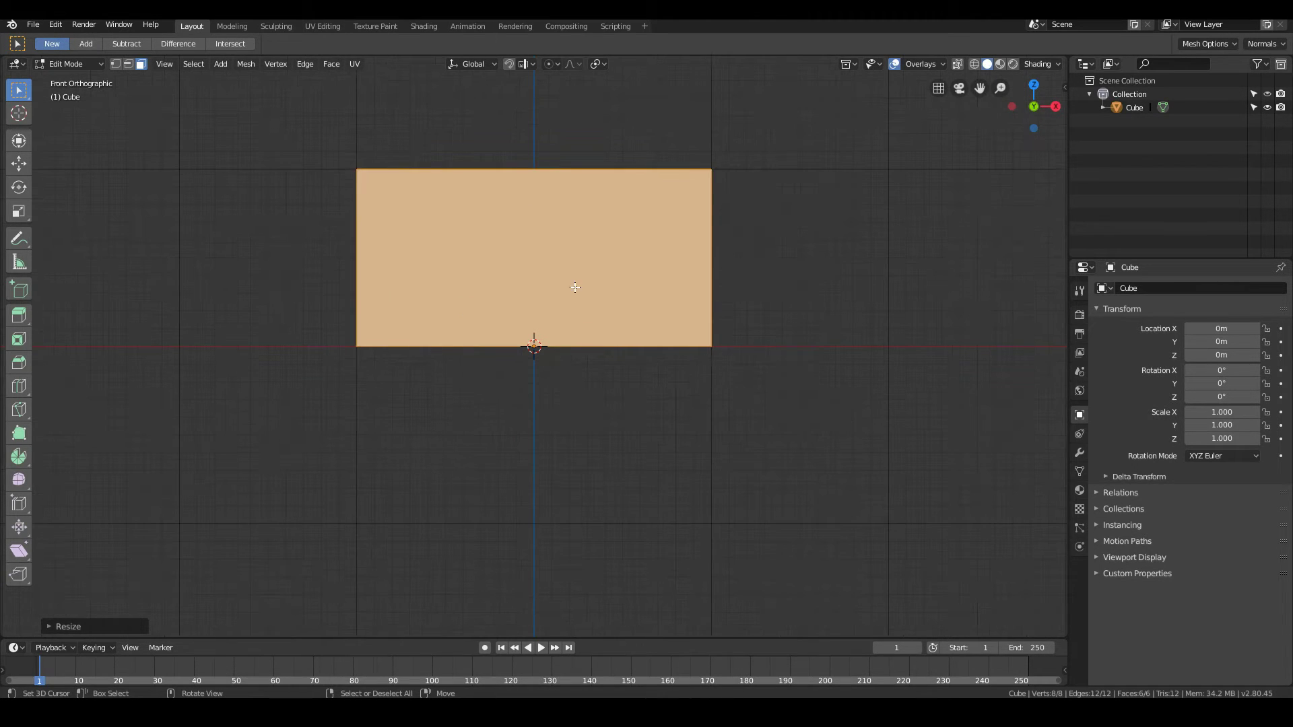
middle_drag(575, 288, 717, 407)
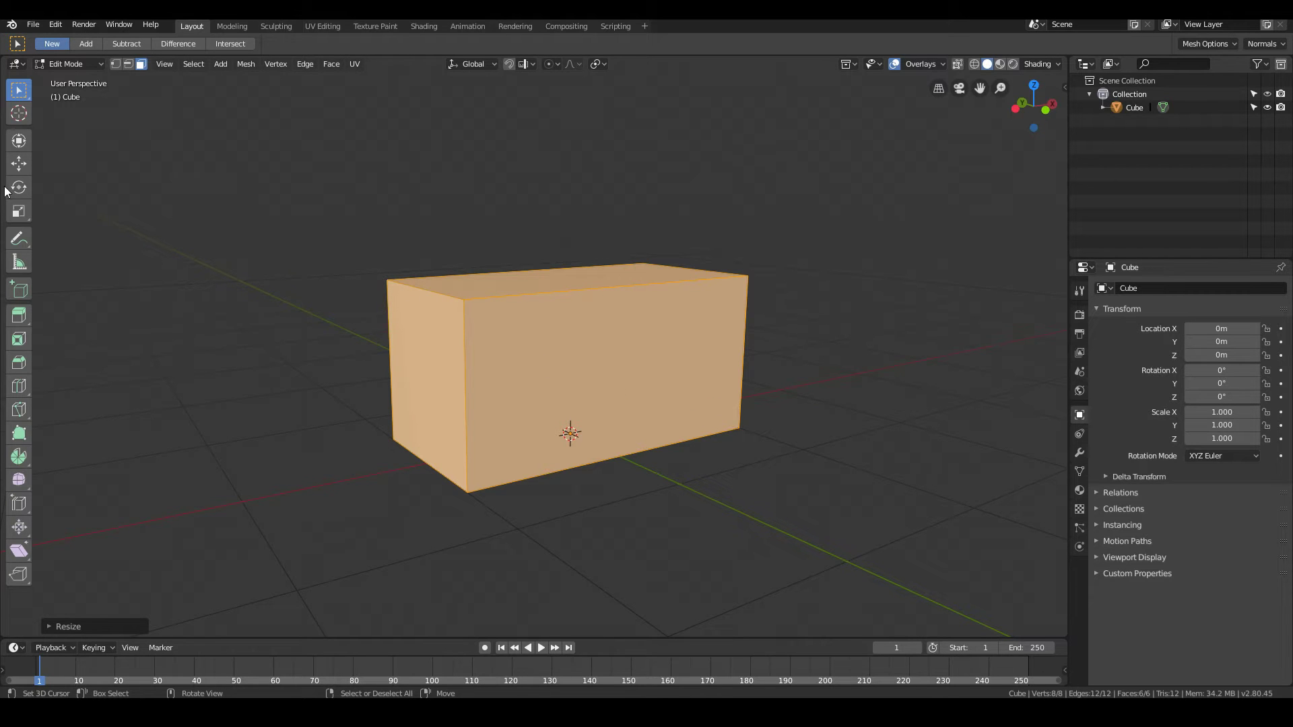
Delete the box's front face and return to Object Mode.
key(KP_1)
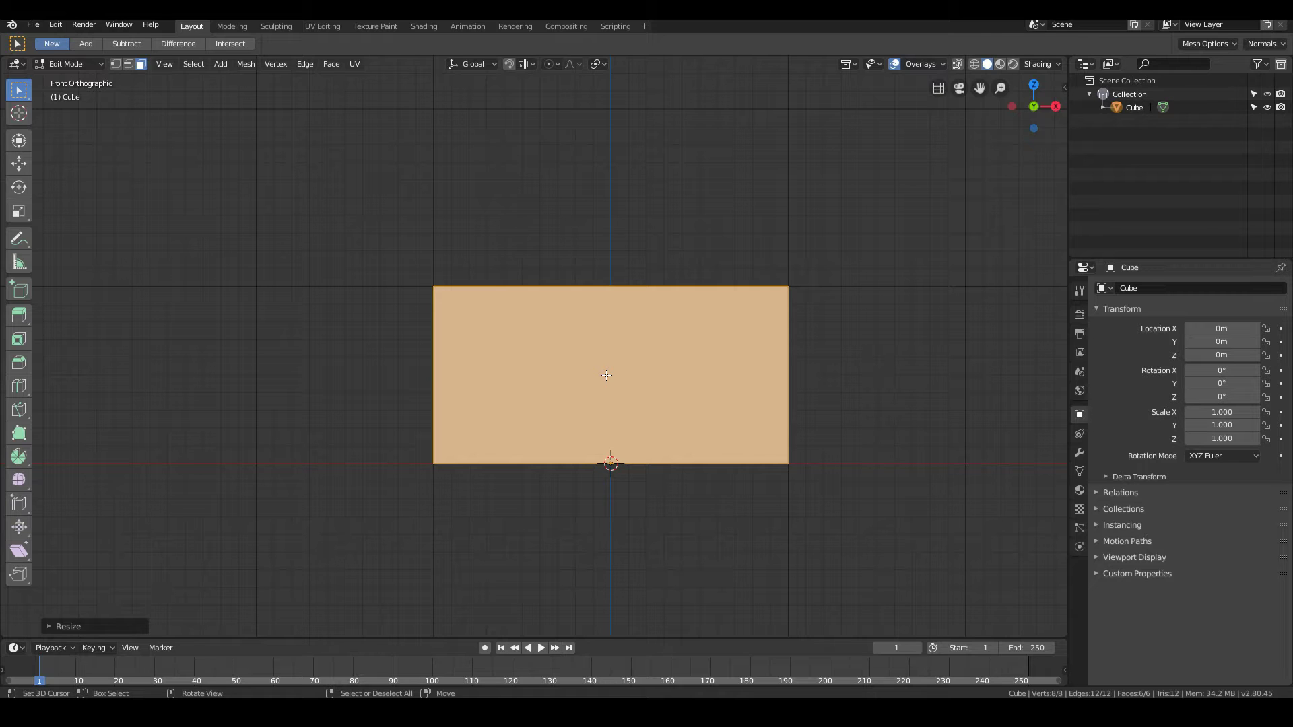
click(607, 376)
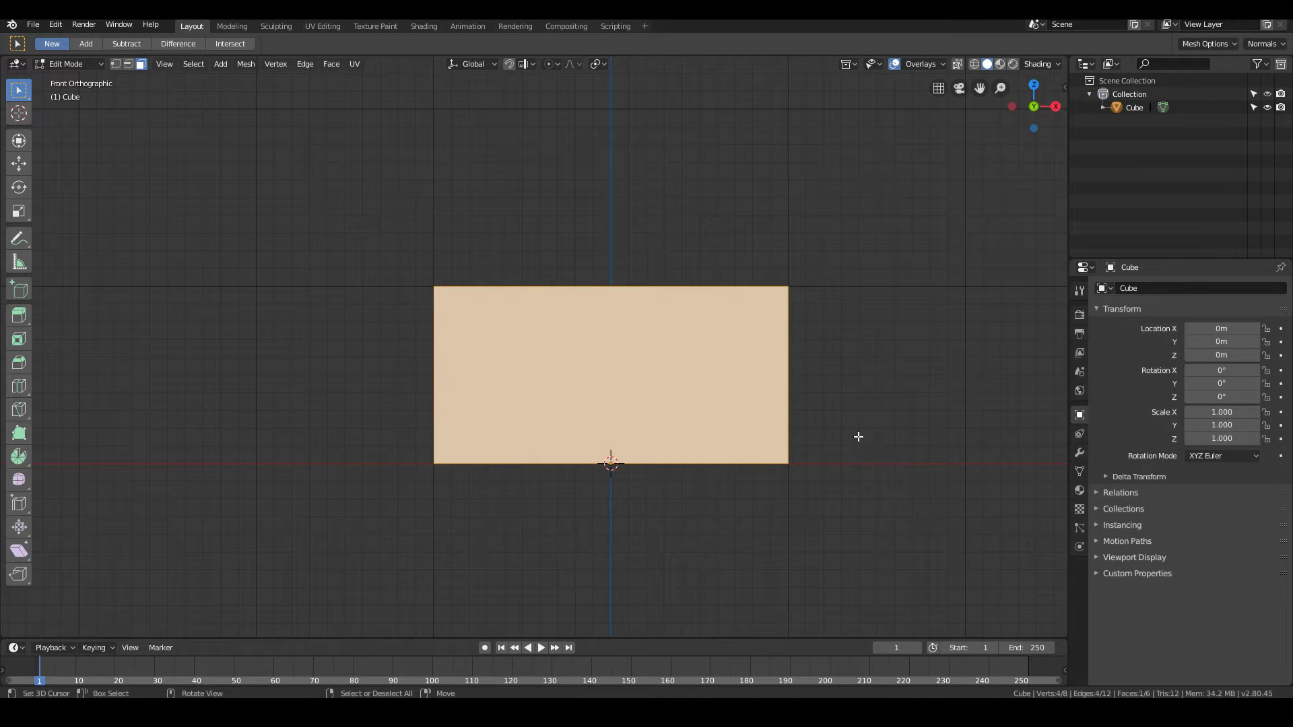
middle_drag(826, 449, 618, 463)
key(x)
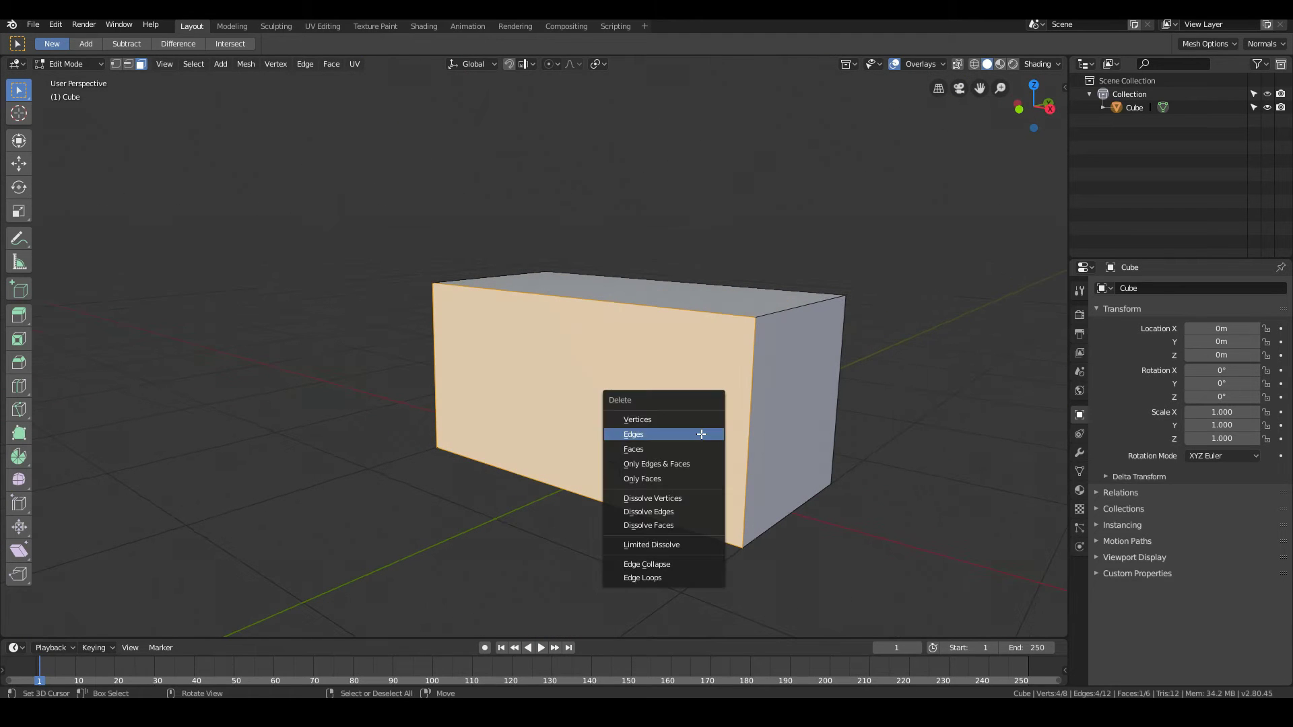
click(675, 445)
middle_drag(423, 382, 492, 375)
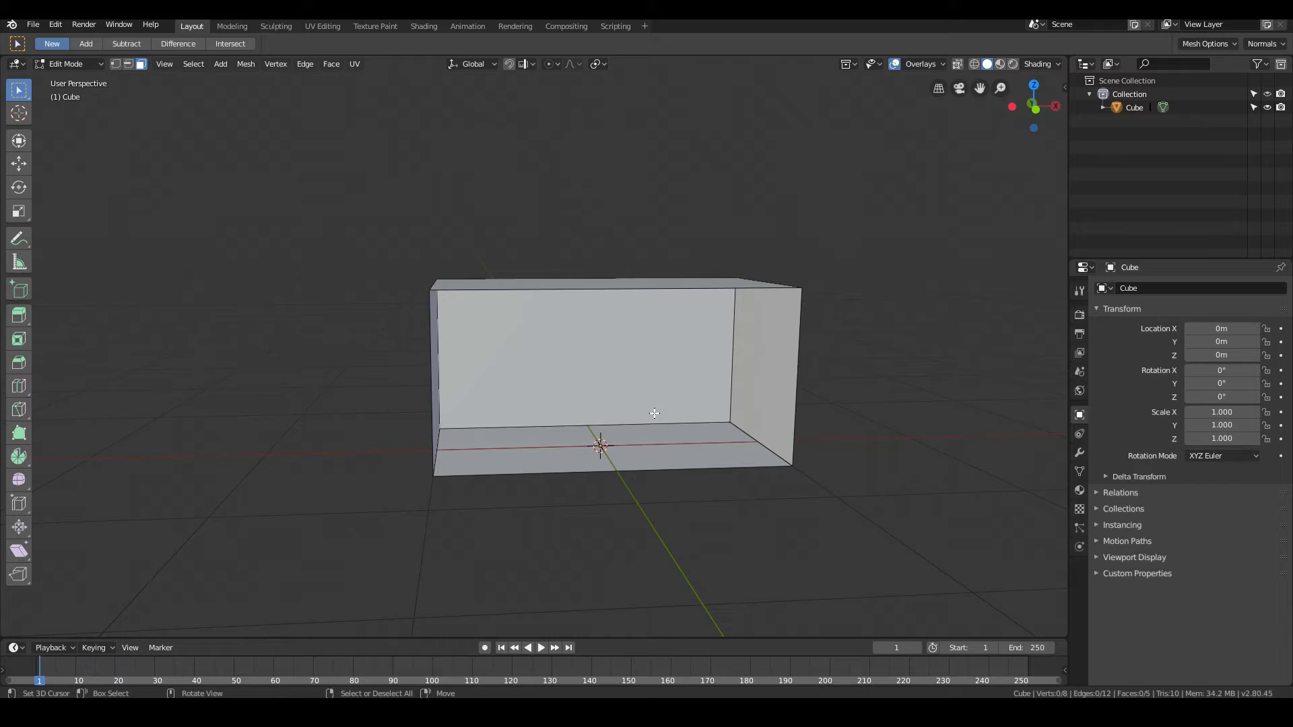
key(KP_1)
middle_drag(686, 423, 620, 481)
key(Tab)
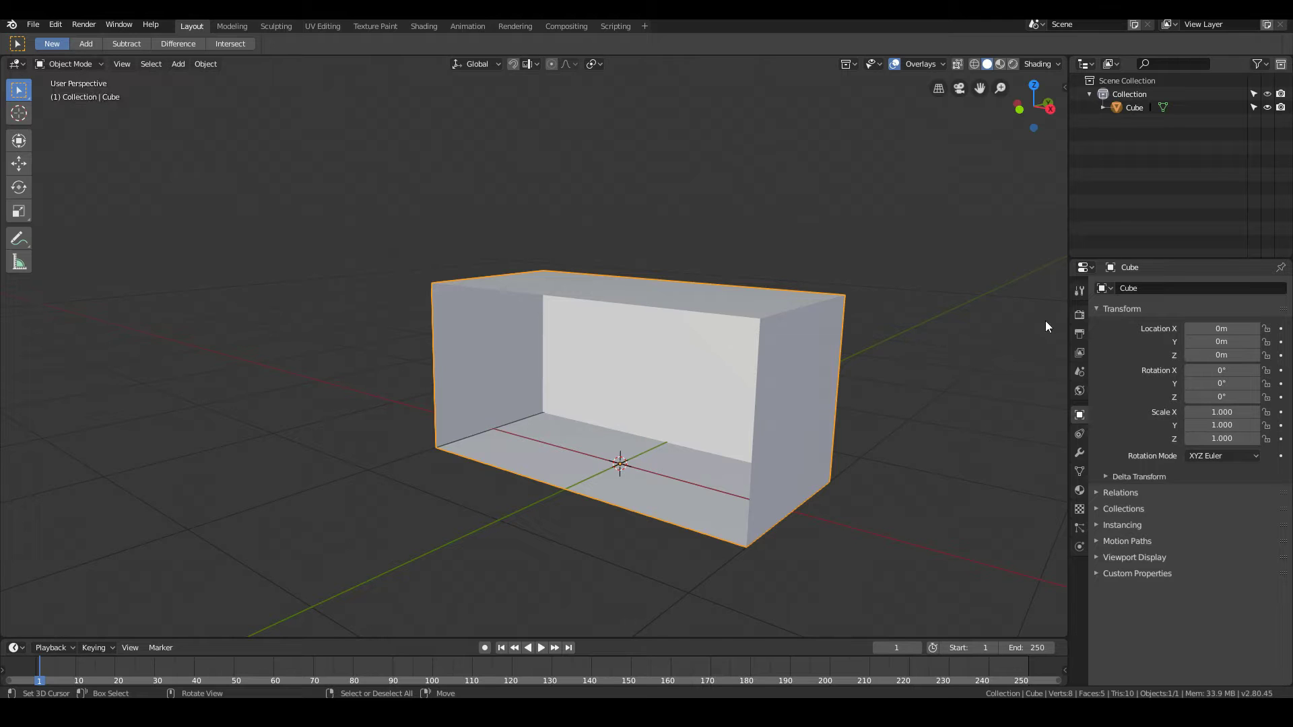
Add a Solidify modifier to the open box with 0.11 m wall thickness.
click(1079, 453)
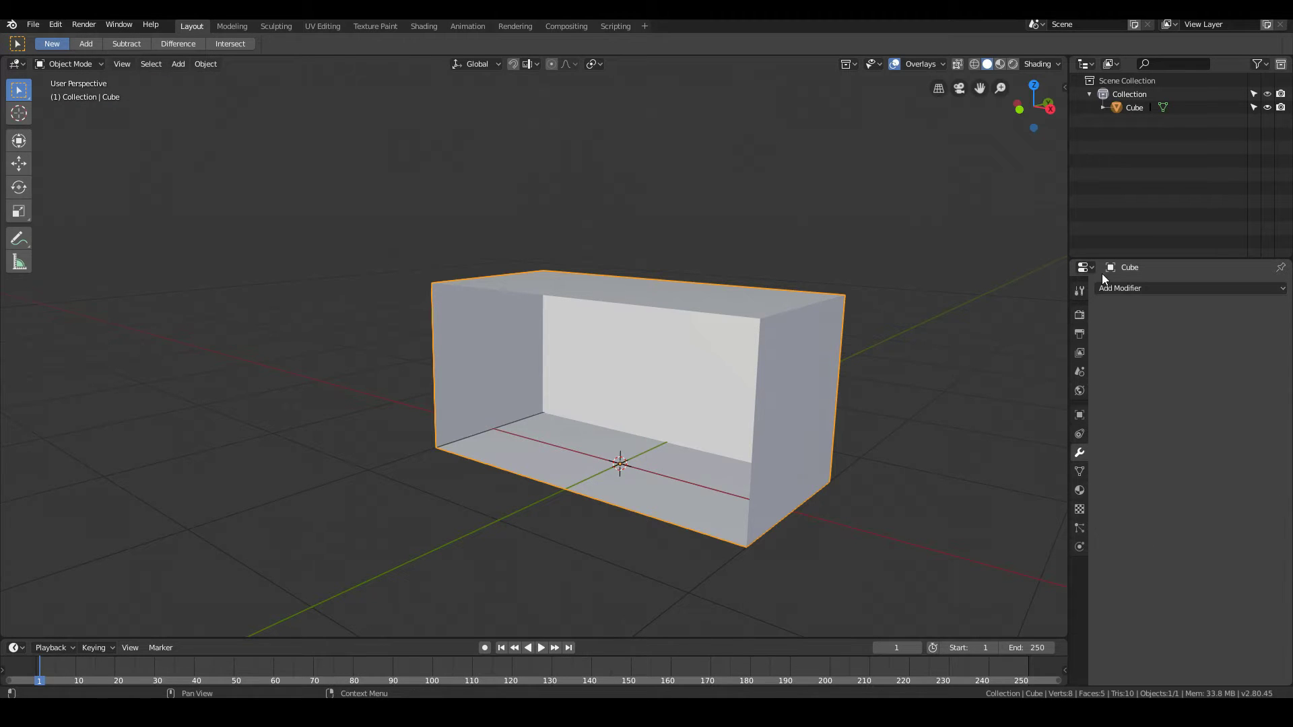
click(1135, 287)
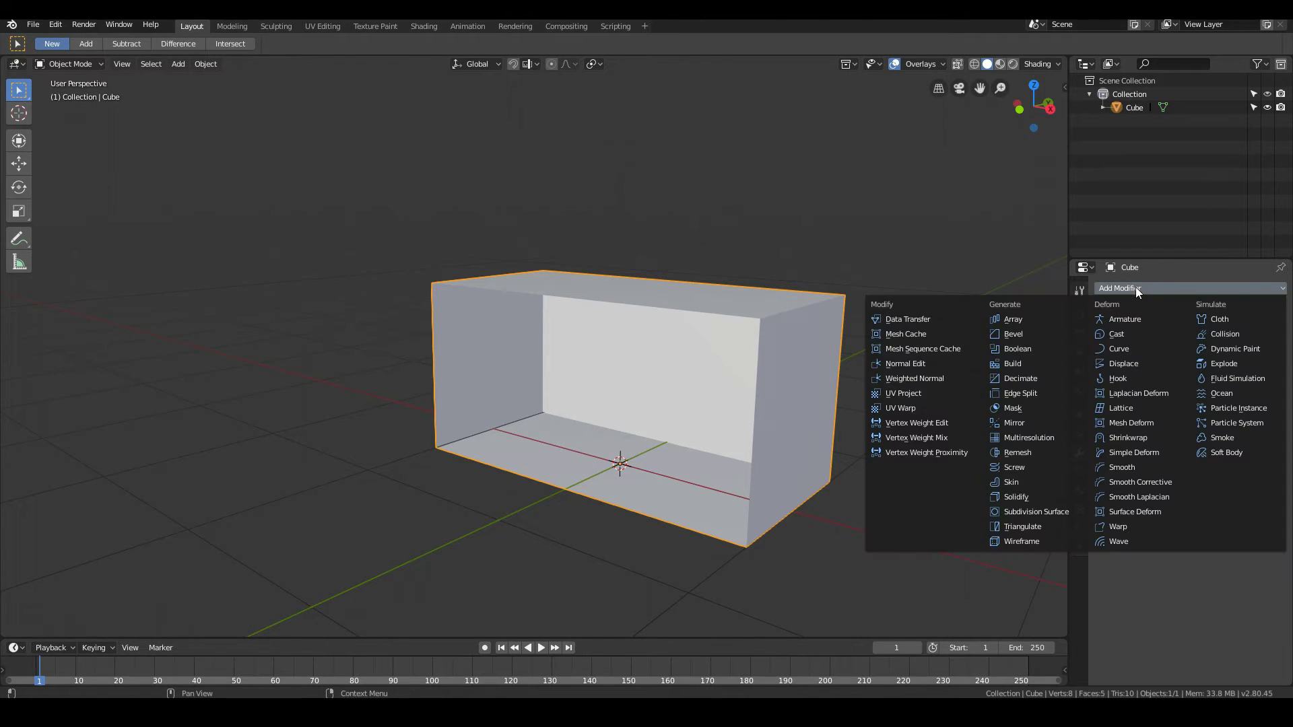
click(1015, 496)
middle_drag(1014, 496, 794, 468)
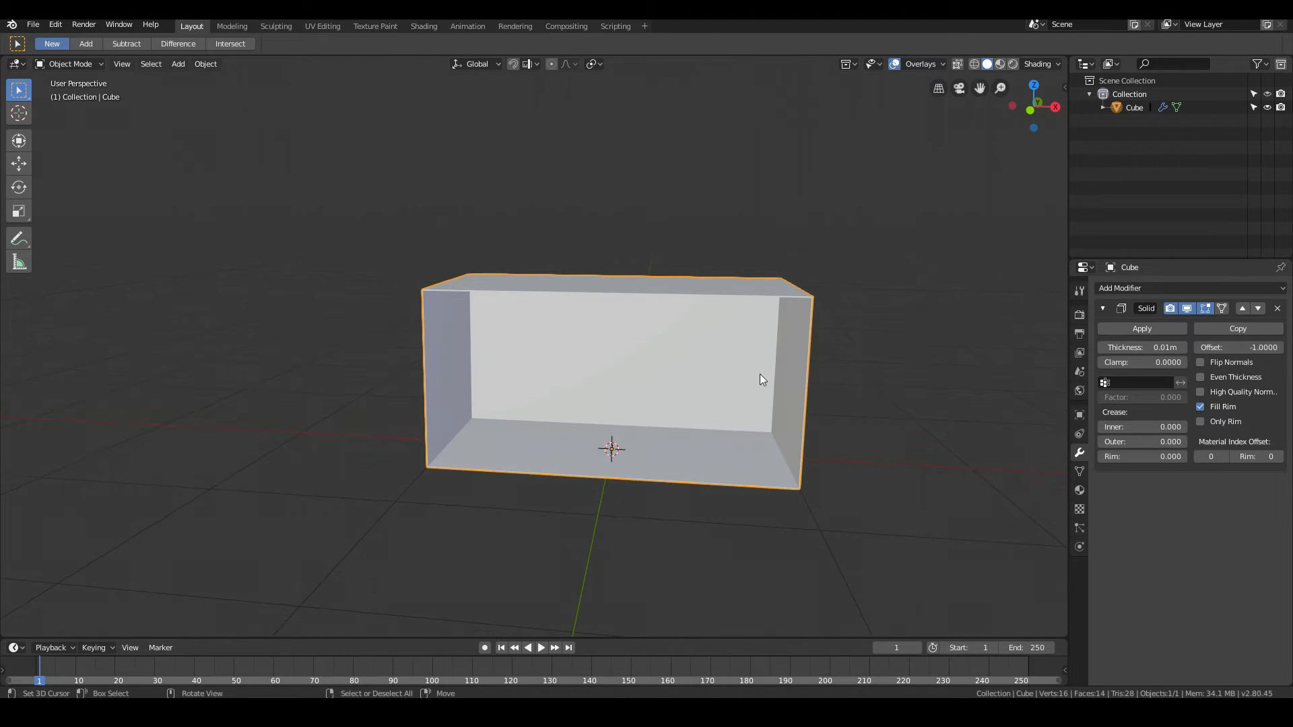
scroll(702, 427, up, 2)
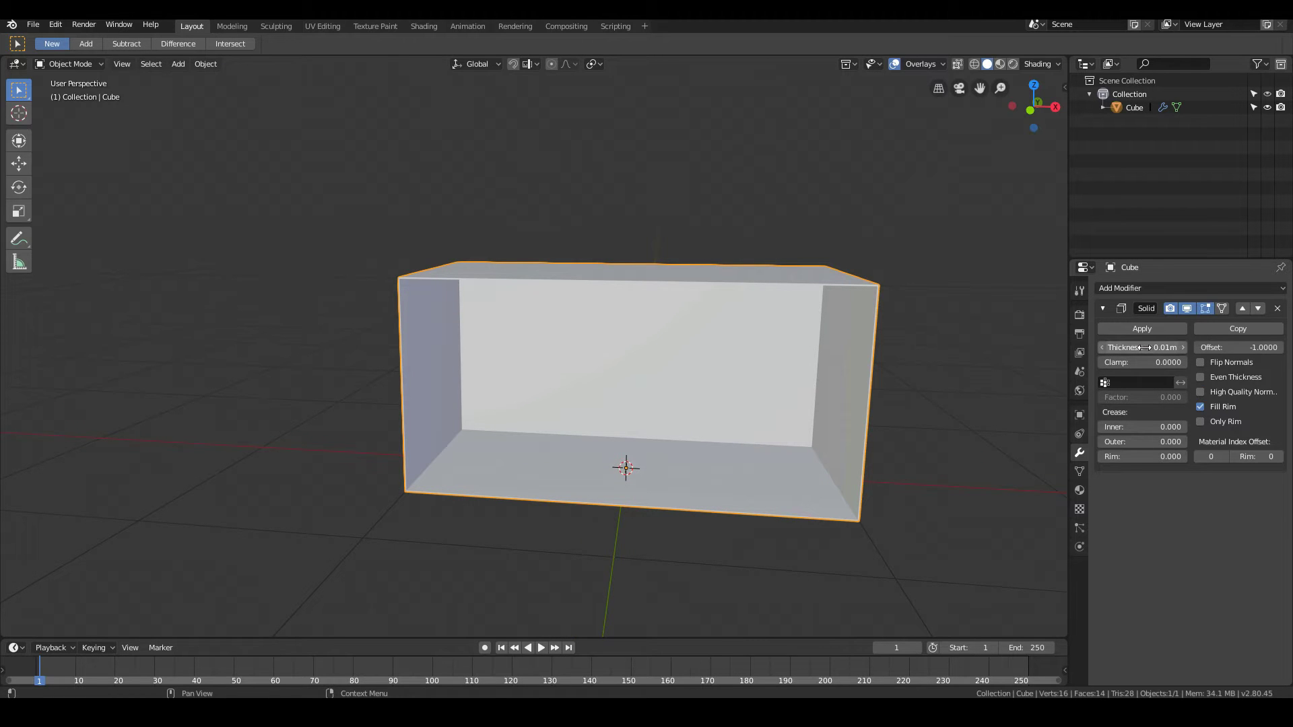
drag(1144, 348, 1144, 347)
middle_drag(772, 429, 644, 445)
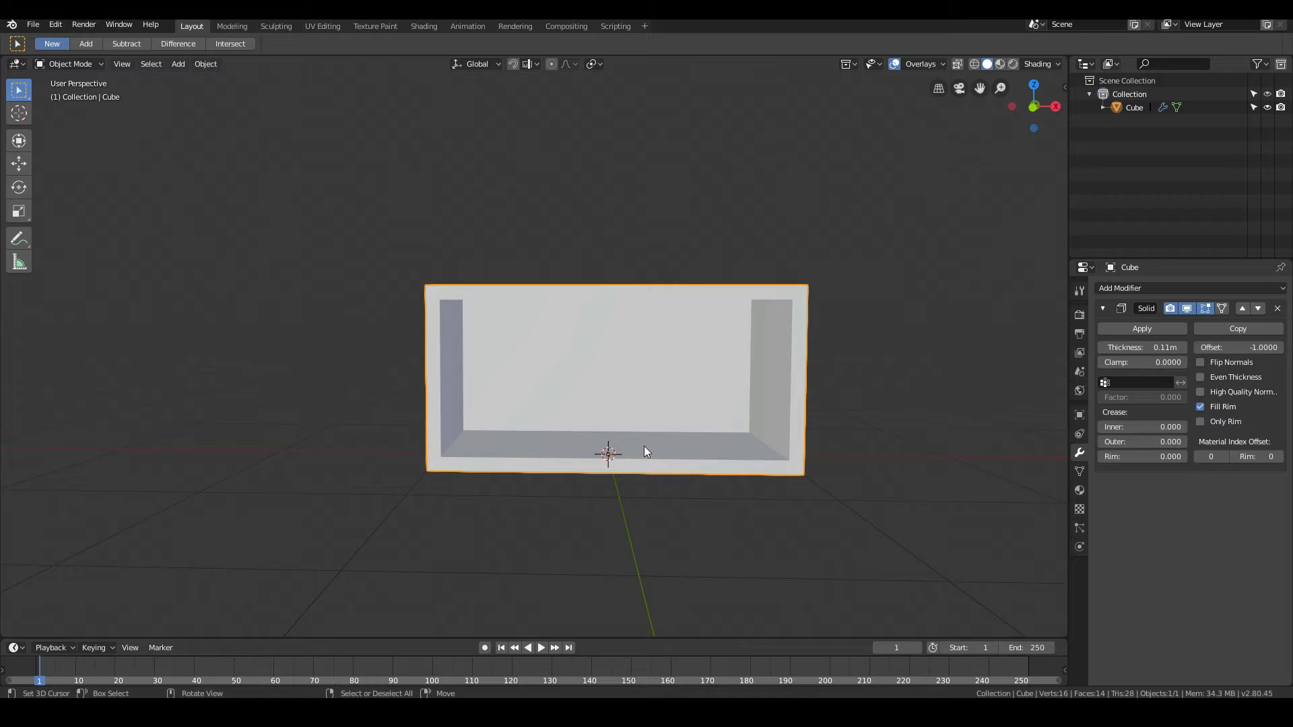
scroll(644, 445, down, 3)
middle_drag(580, 335, 582, 297)
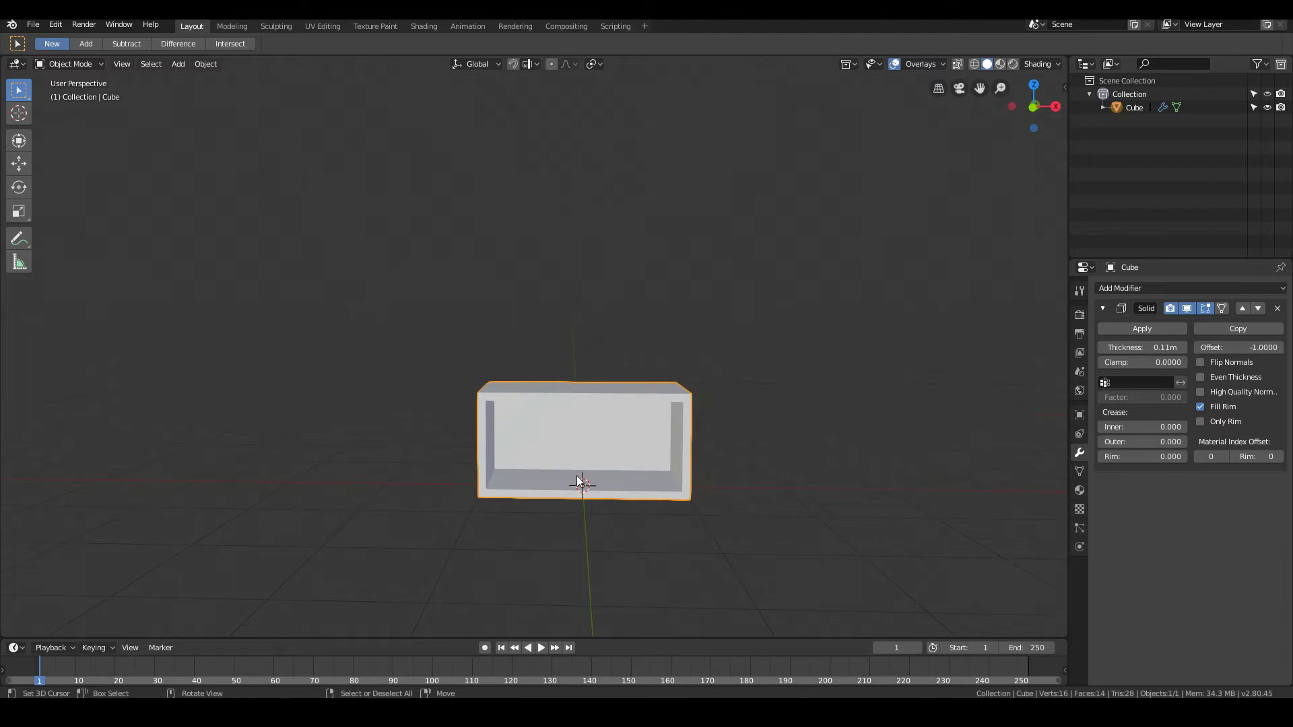
Add an Array modifier with Count 3 and inspect the three-compartment shelf.
click(1121, 289)
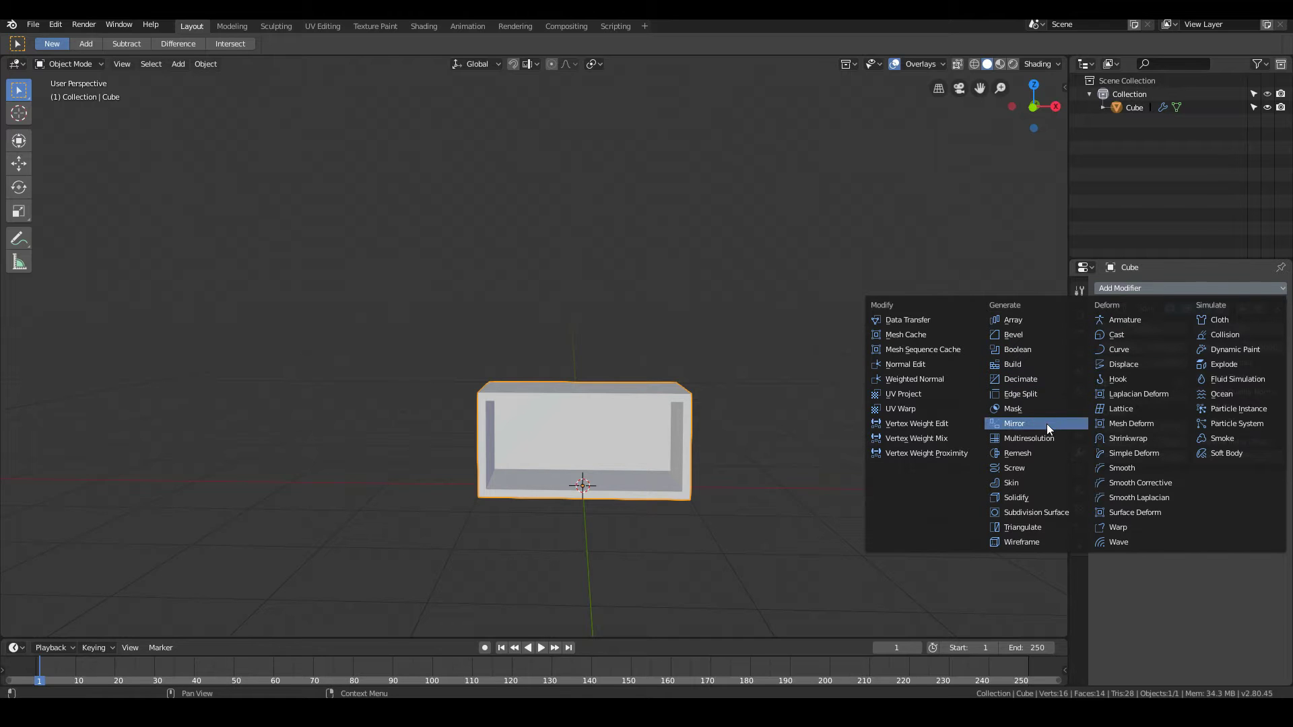
click(1025, 320)
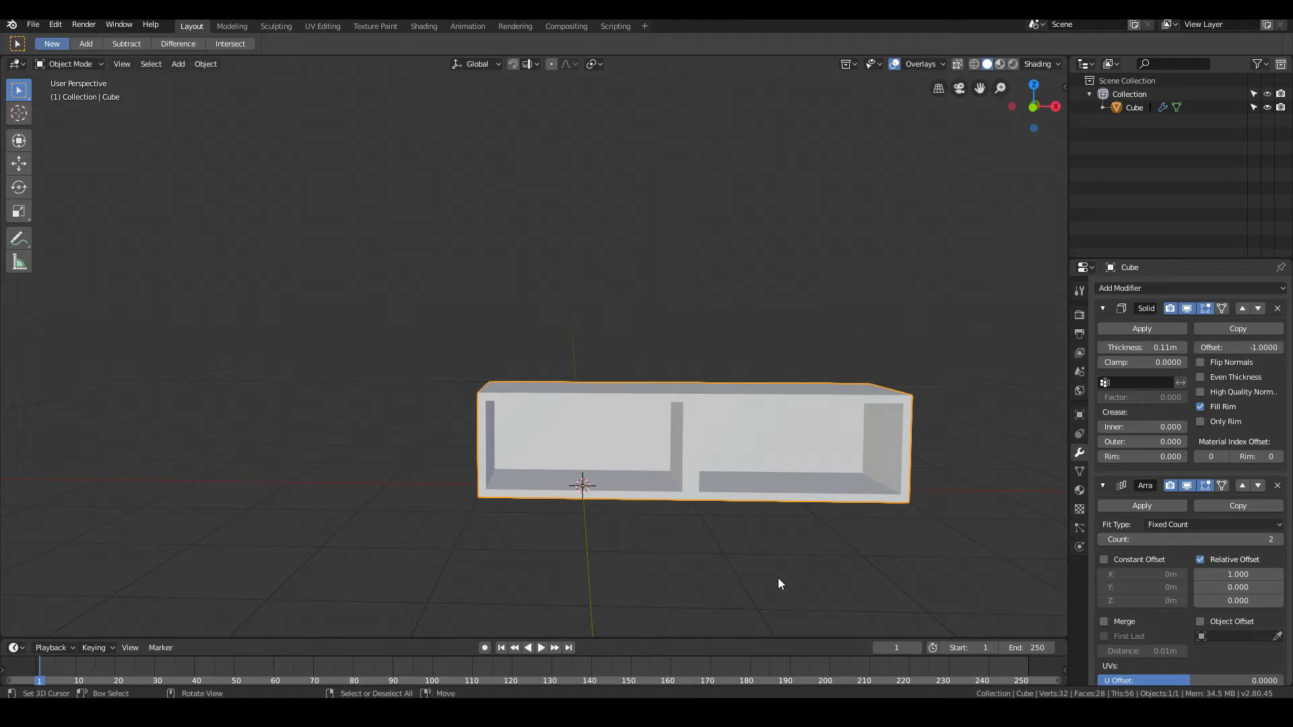
scroll(640, 532, down, 1)
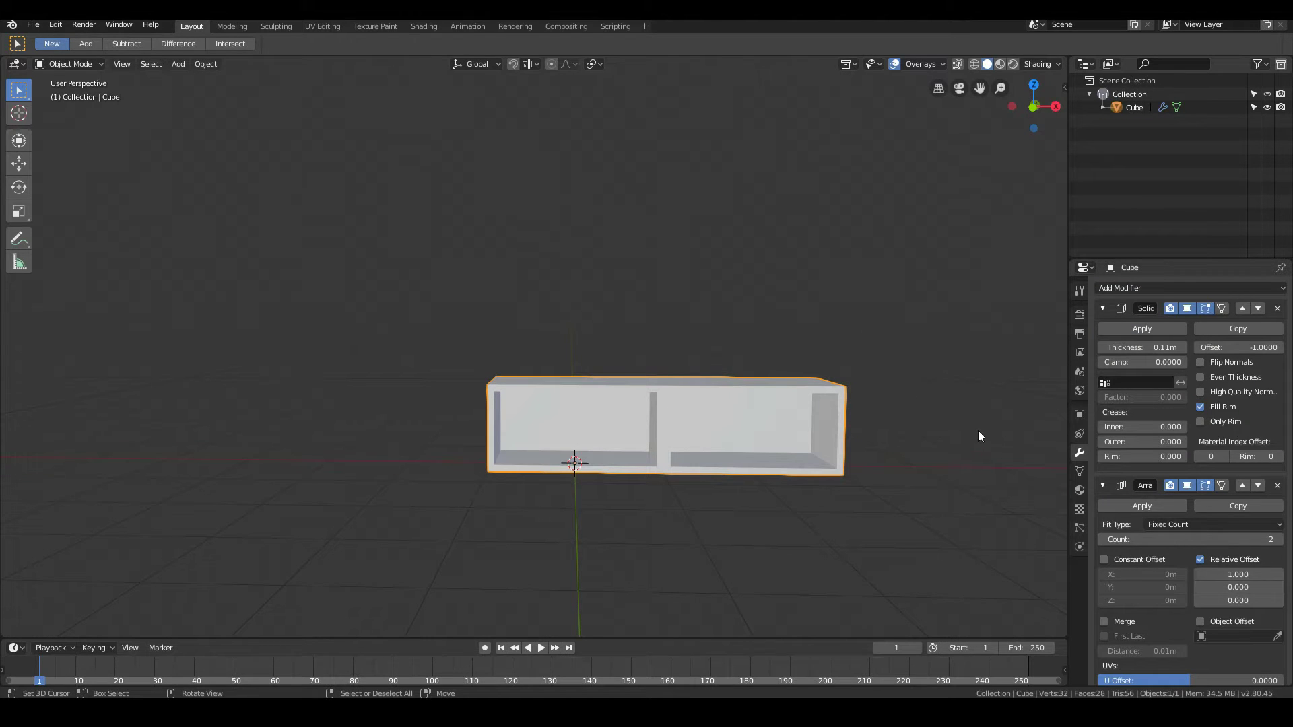
click(1279, 539)
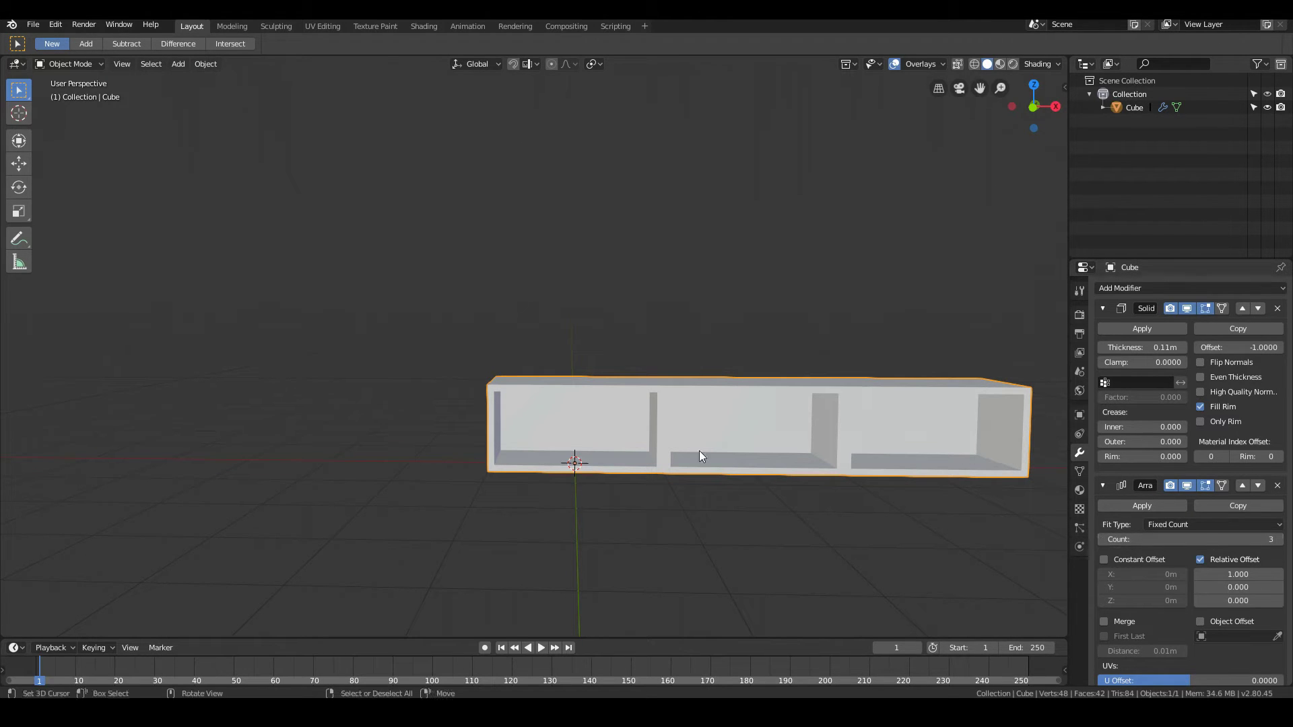
scroll(701, 448, down, 1)
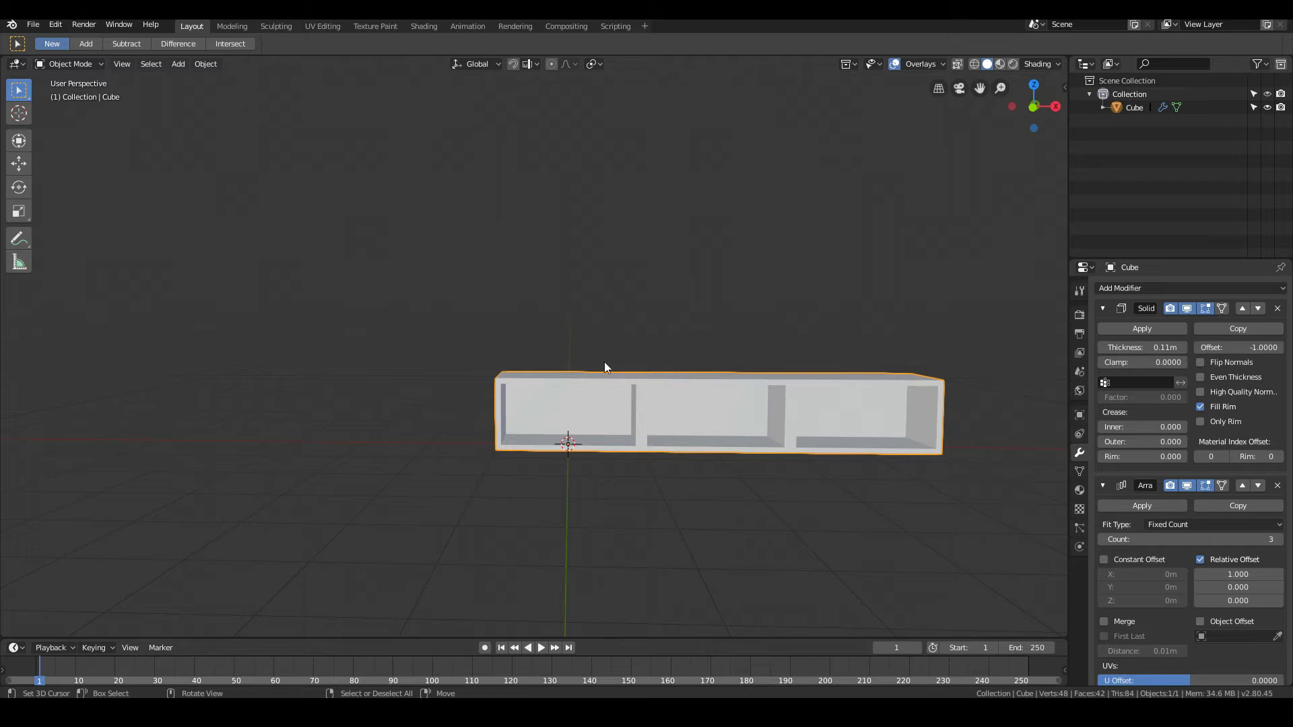
middle_drag(606, 367, 906, 425)
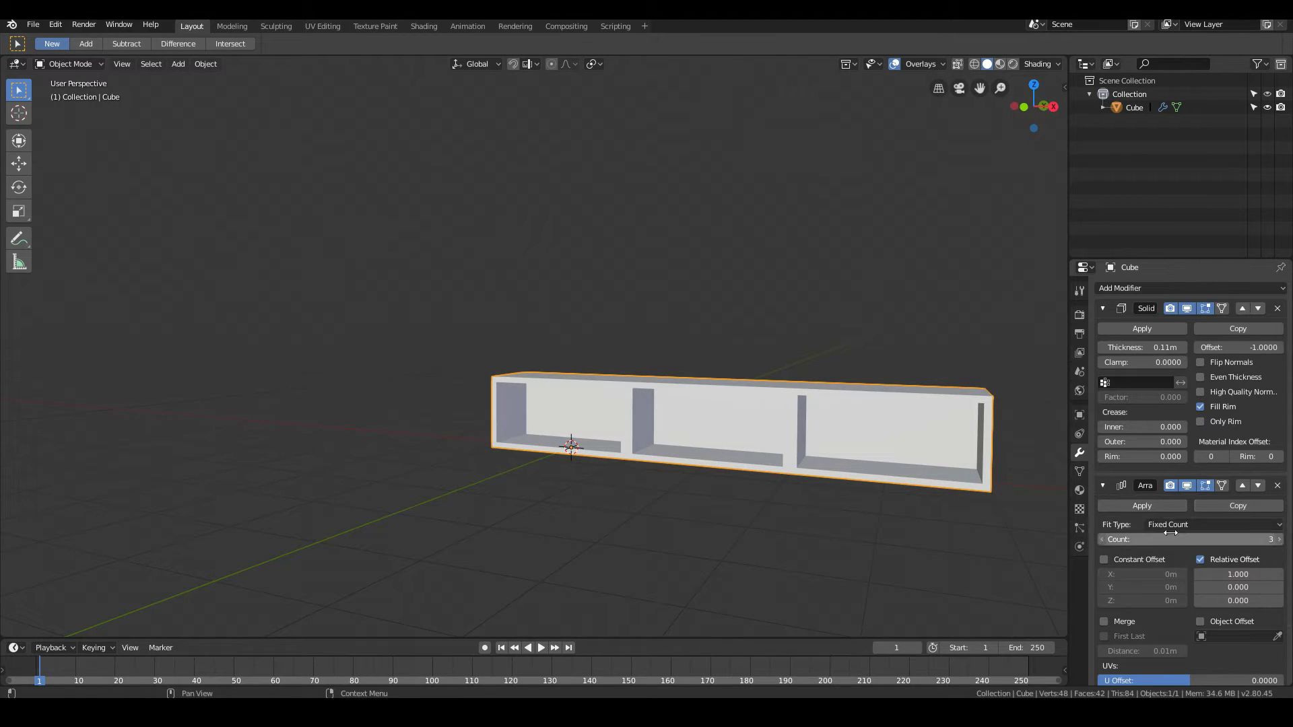
scroll(645, 421, down, 2)
scroll(645, 421, down, 2)
middle_drag(645, 422, 643, 440)
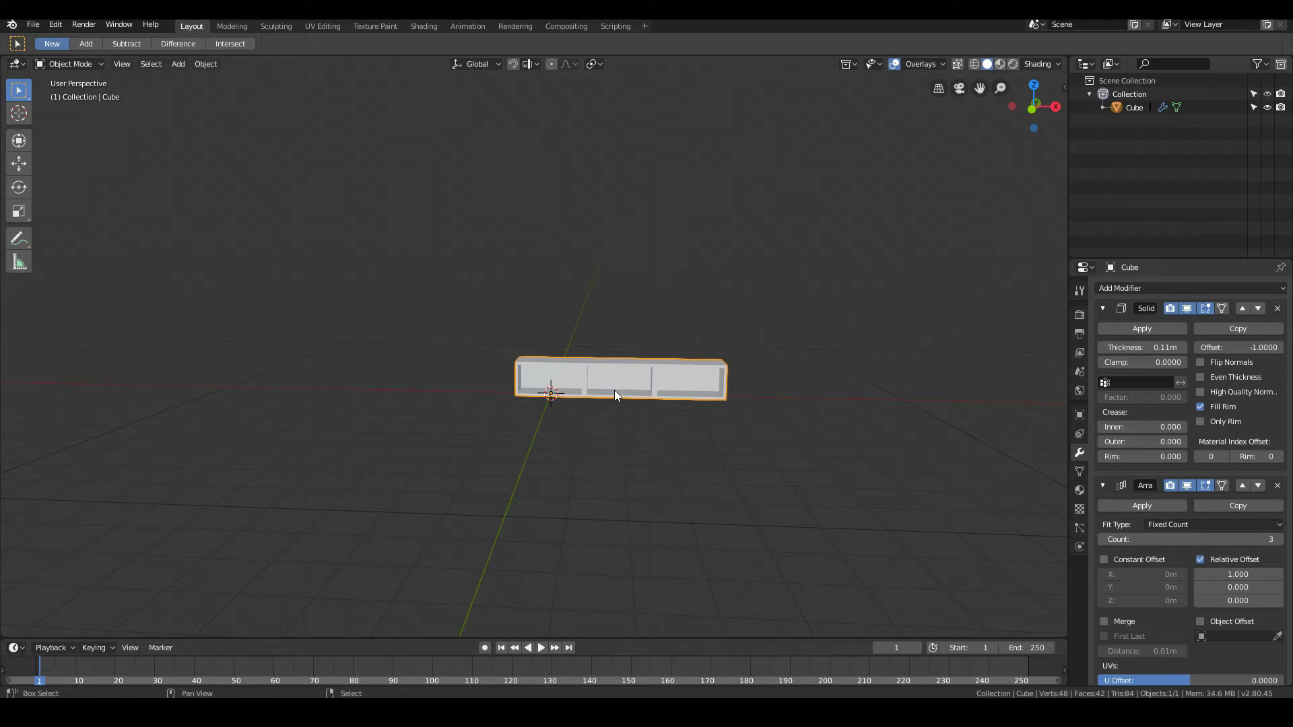
Duplicate the shelf as Cube.001 and move the copy to the right along X.
key(shift+d)
key(z)
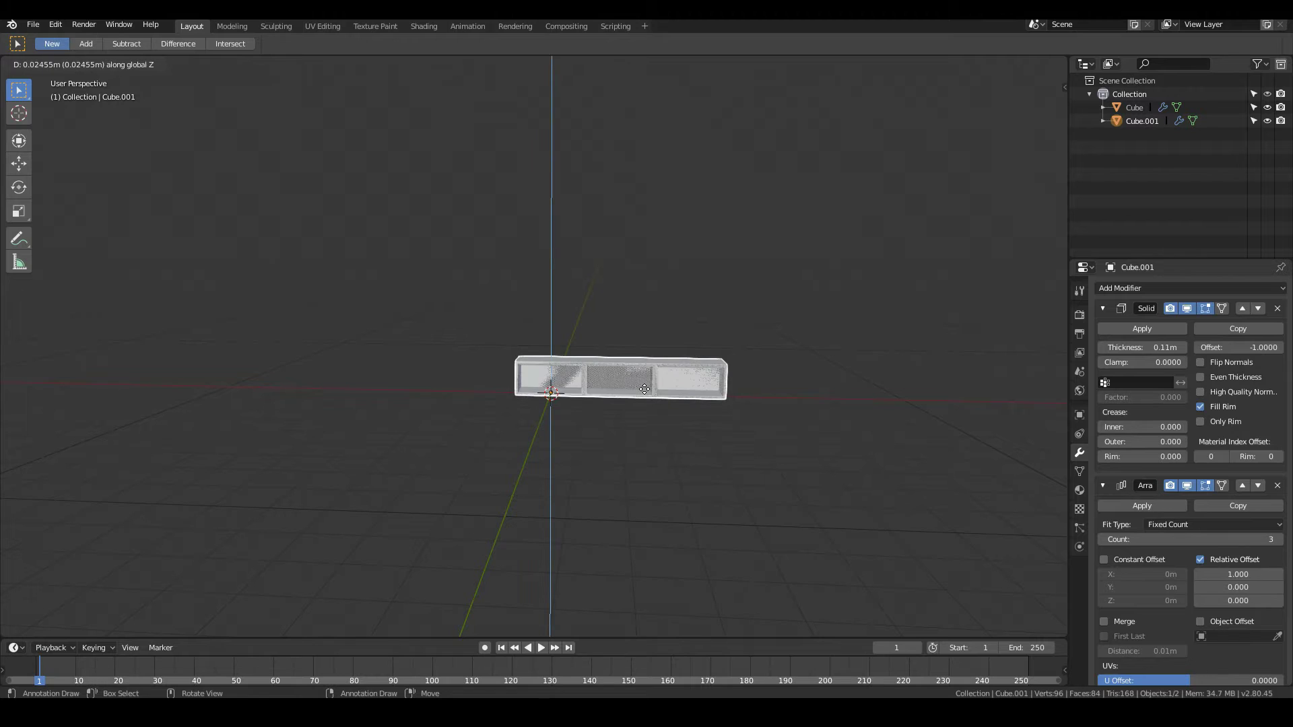
key(x)
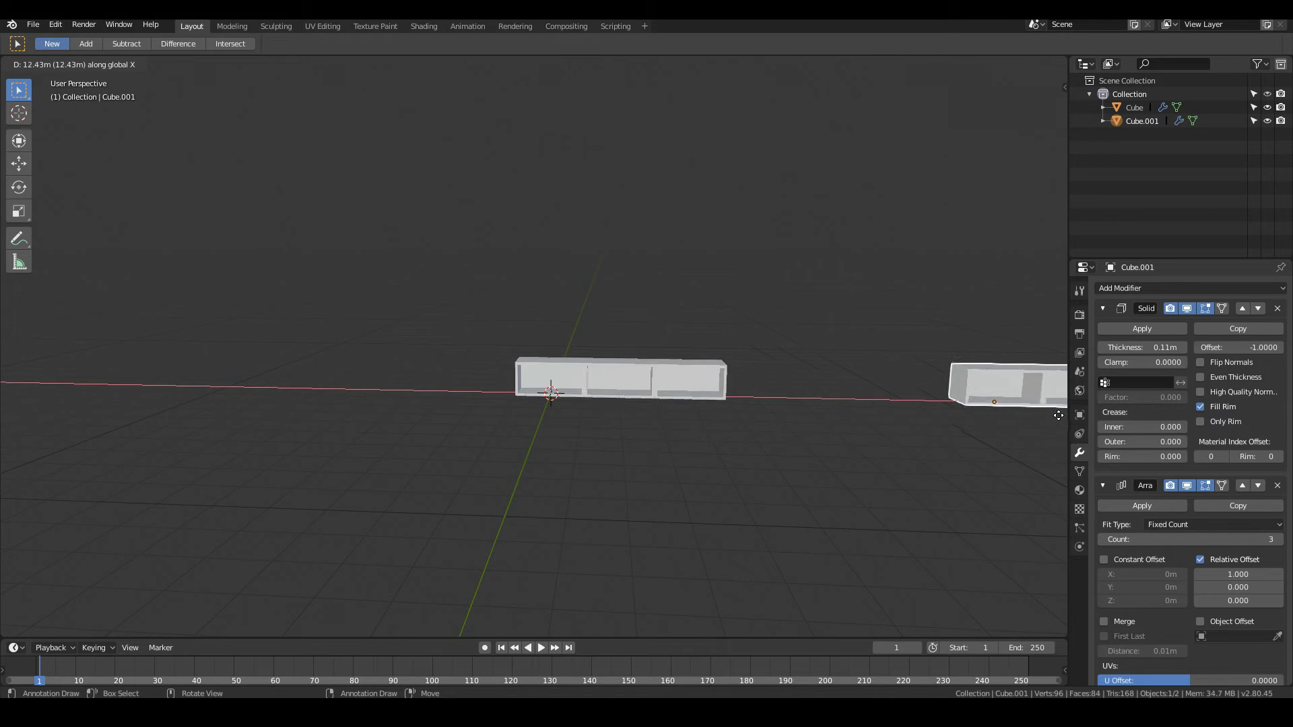
click(0, 422)
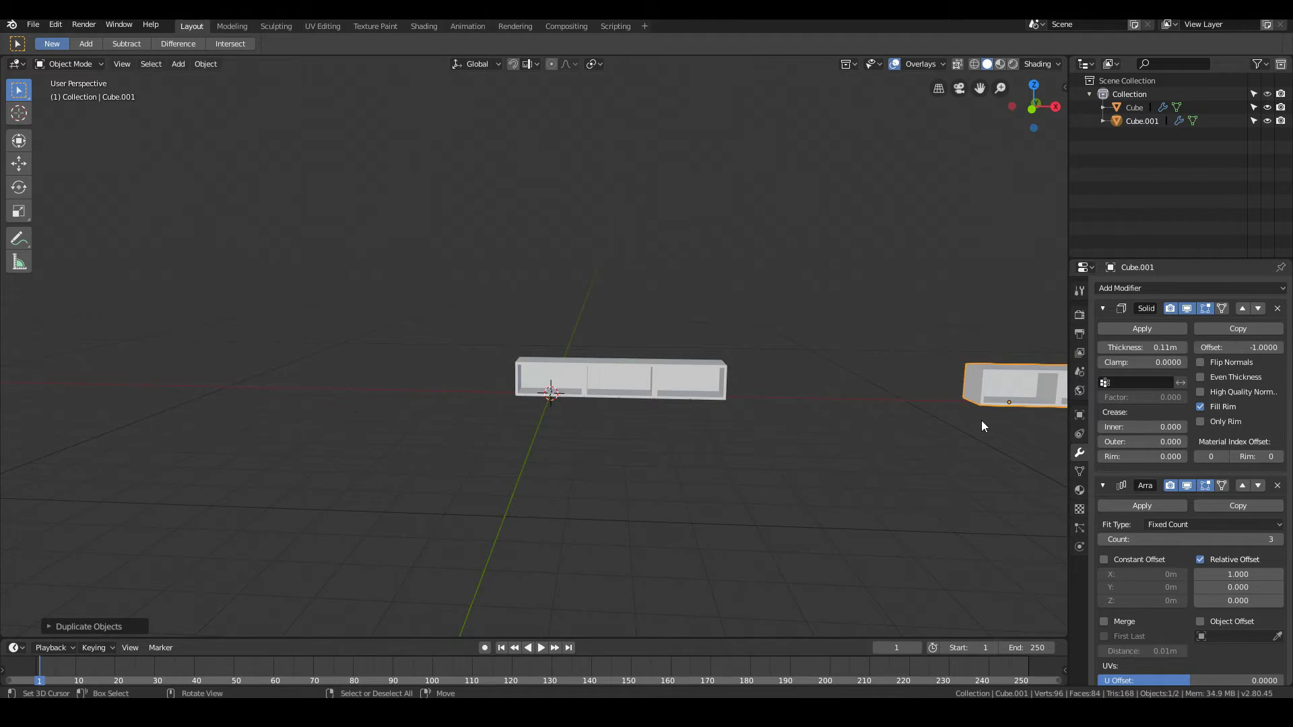
scroll(980, 420, down, 2)
scroll(980, 423, up, 3)
On the original shelf, set the Array relative offset to X 0 and Z 1.
click(581, 387)
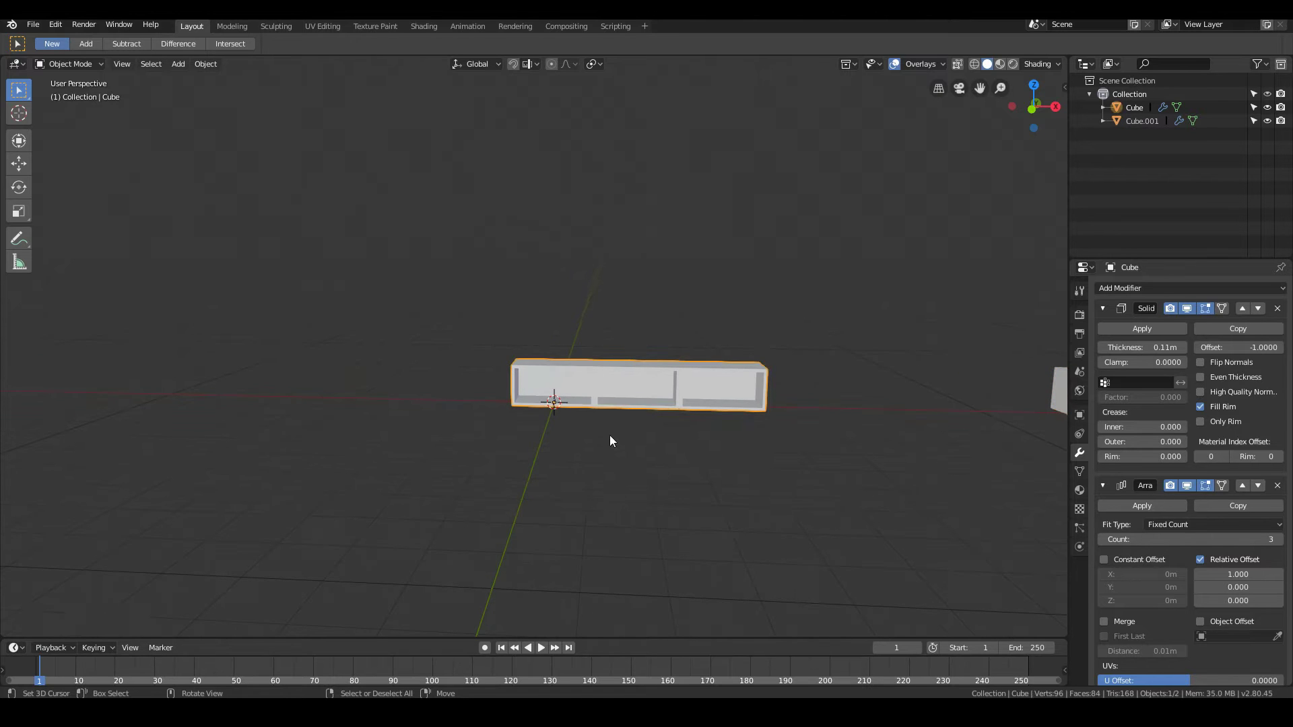
scroll(1202, 575, down, 2)
scroll(1181, 565, up, 1)
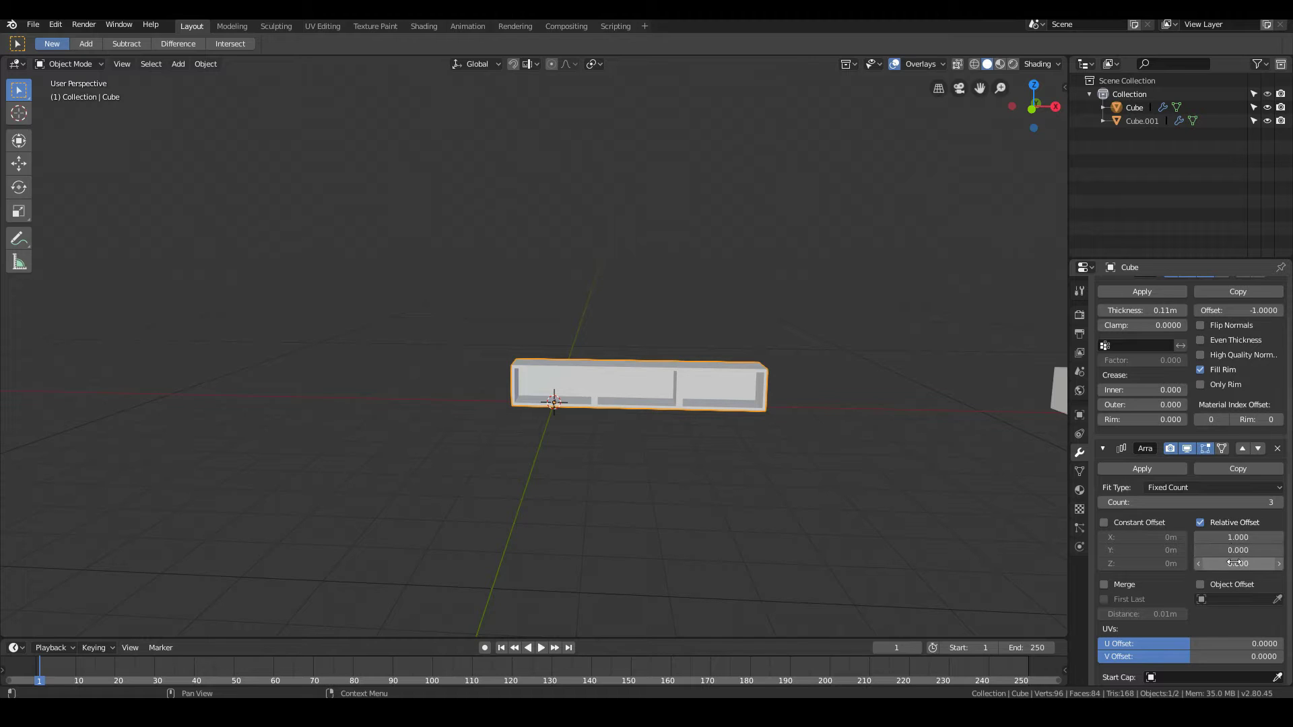
click(1223, 537)
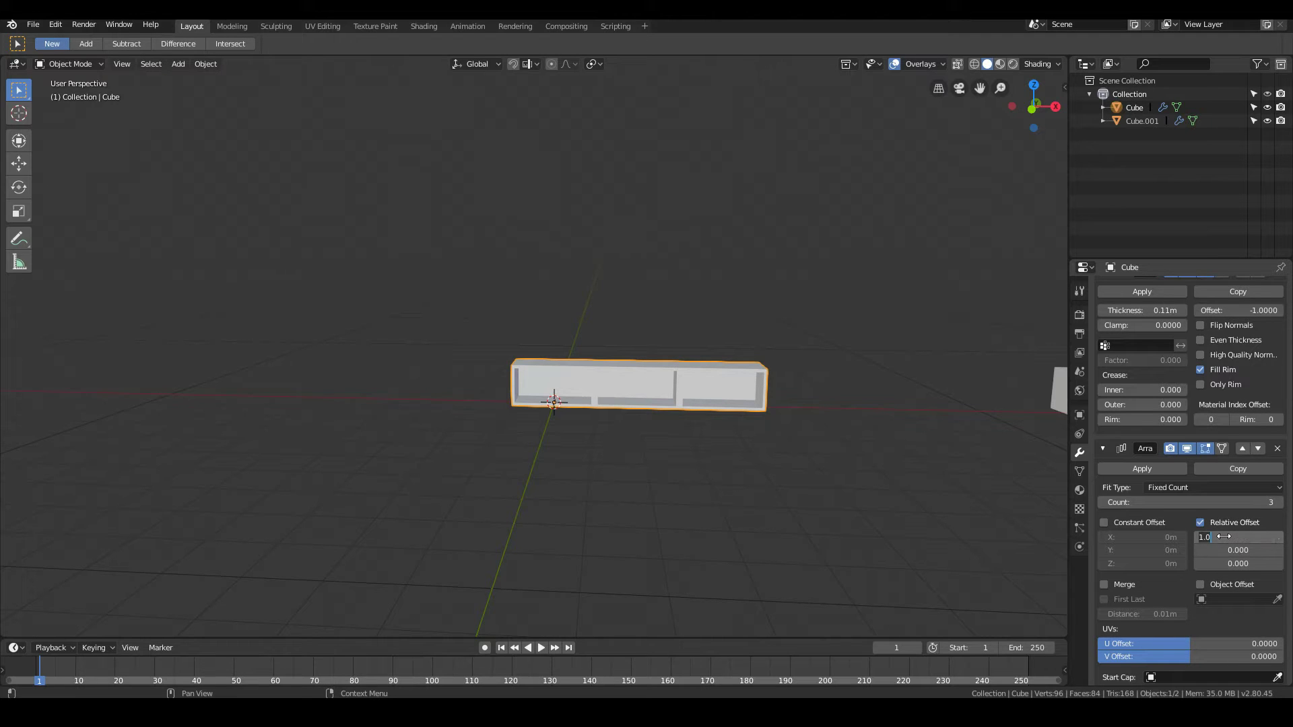
text(0)
key(Return)
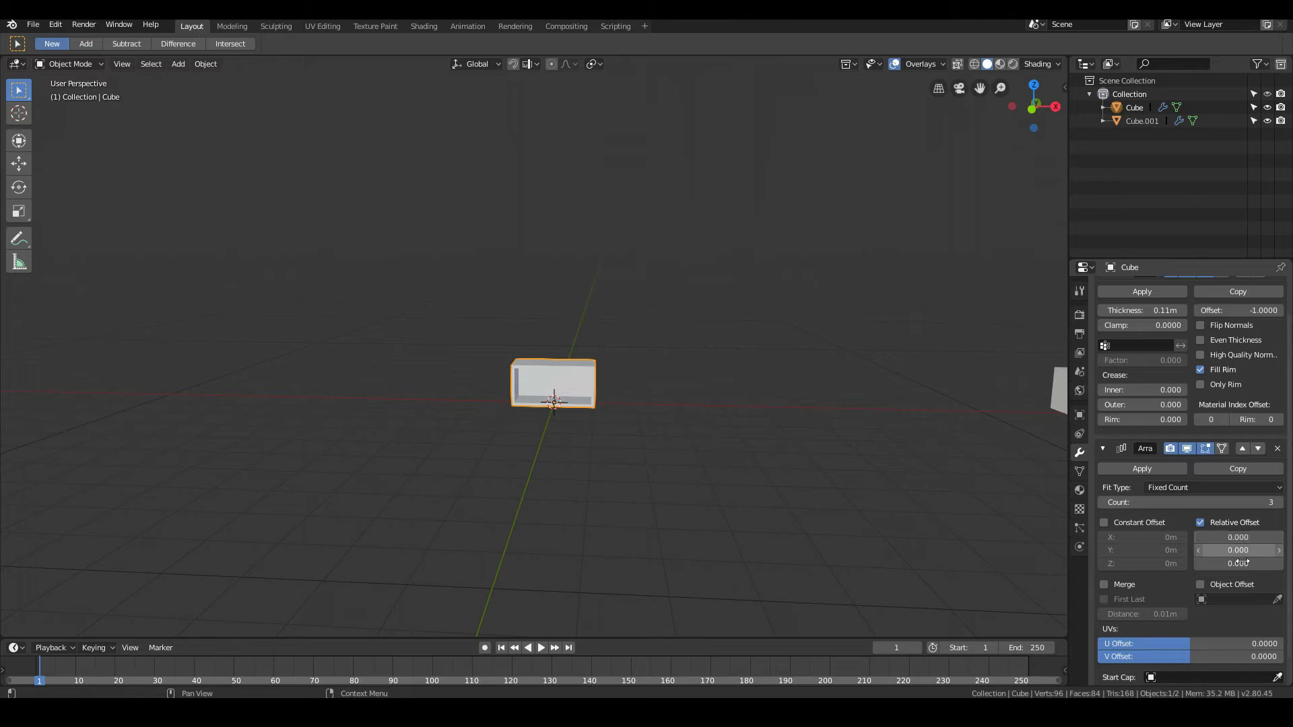
drag(1242, 563, 1230, 563)
click(1230, 563)
text(1)
key(Return)
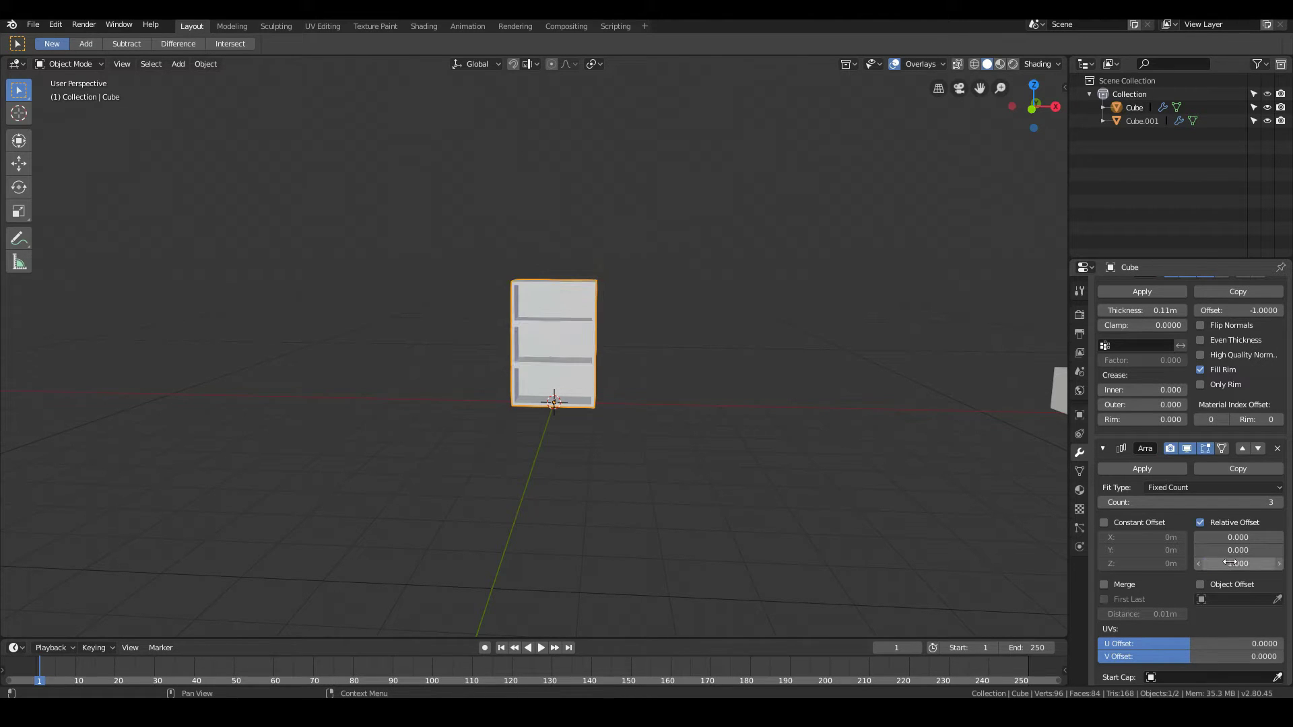
Raise the Array count to 4 to make a tall four-compartment bookshelf.
scroll(1200, 547, down, 1)
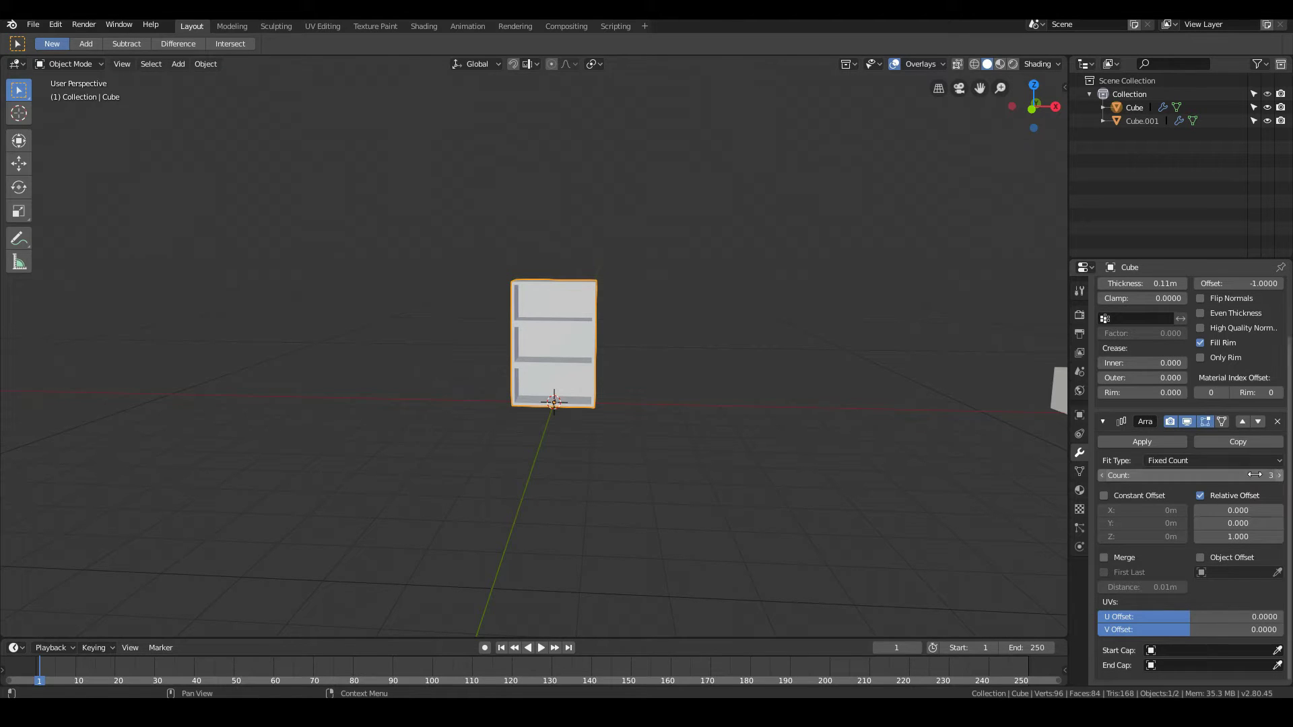
click(1102, 476)
click(1279, 475)
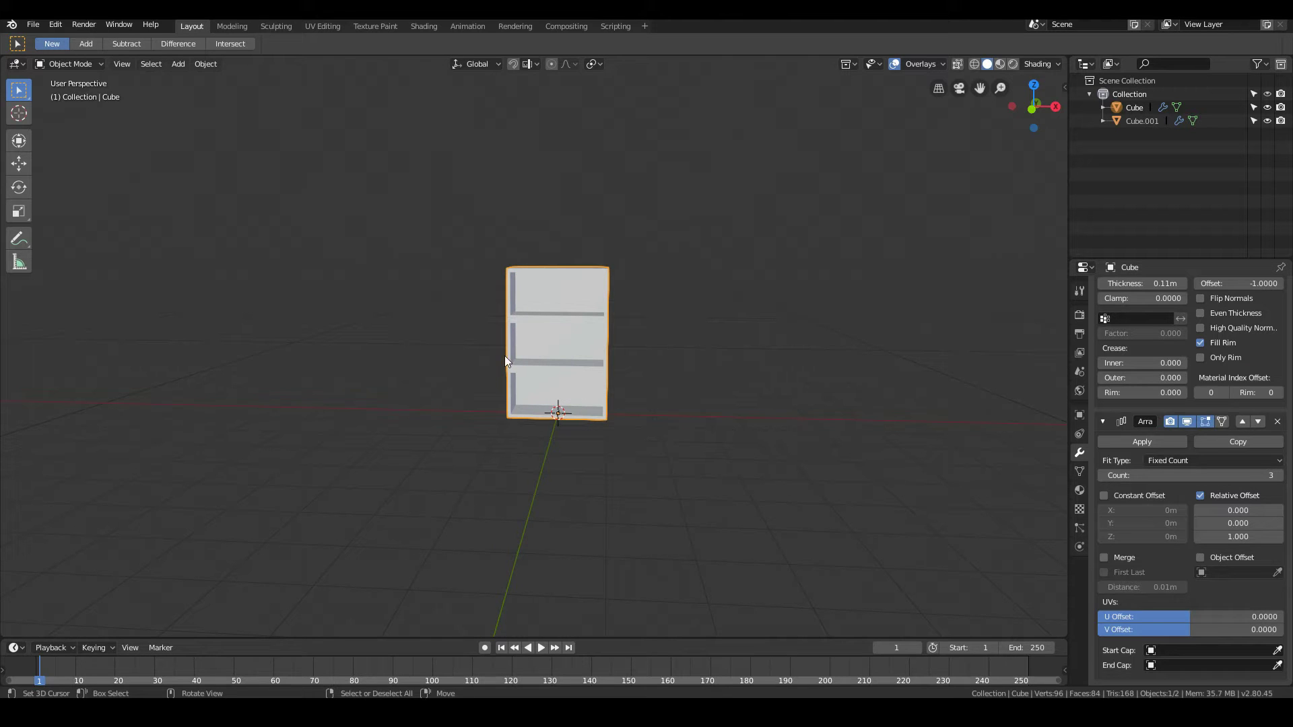
scroll(504, 356, up, 3)
middle_drag(507, 374, 674, 397)
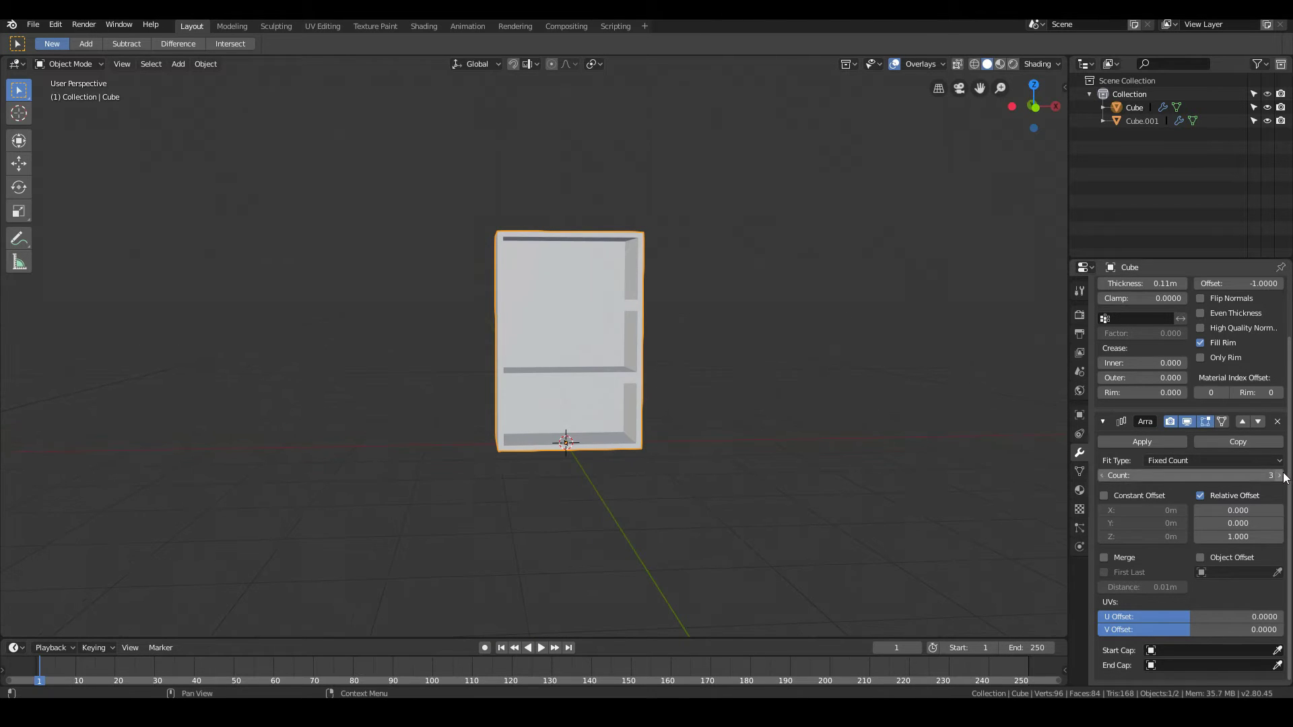
click(1279, 475)
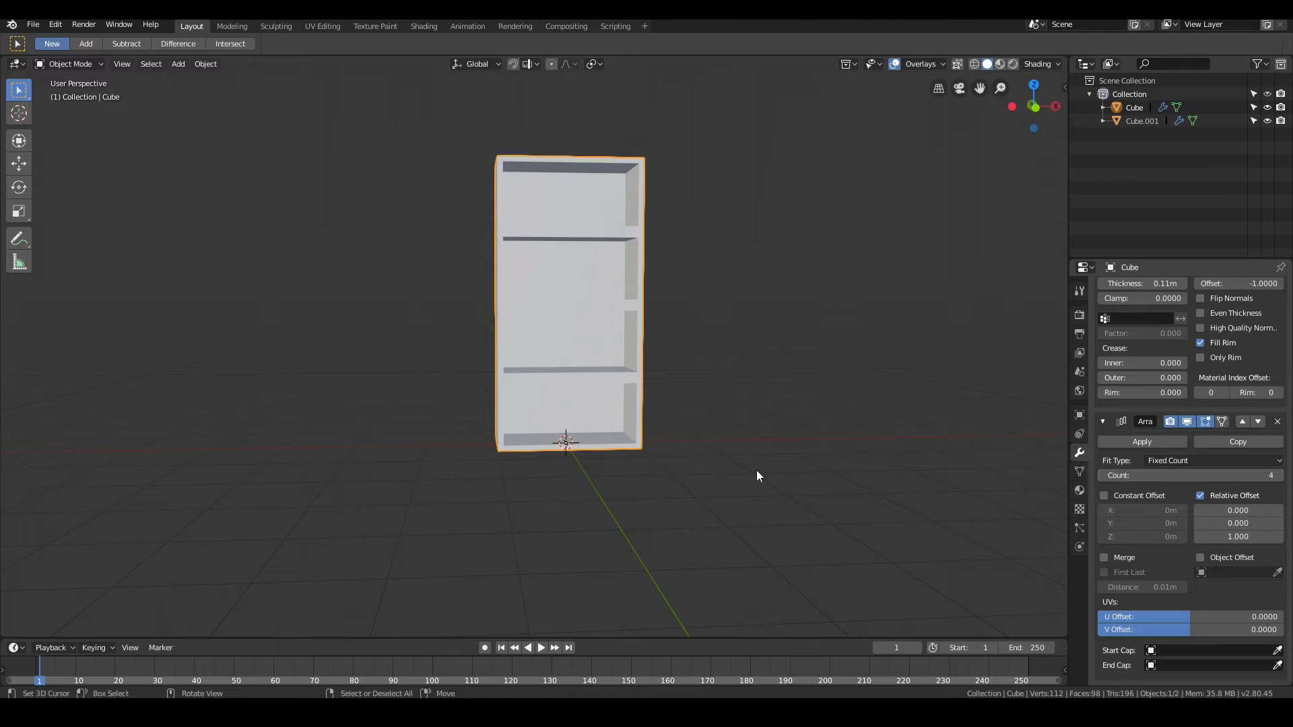
key(KP_3)
middle_drag(755, 471, 646, 472)
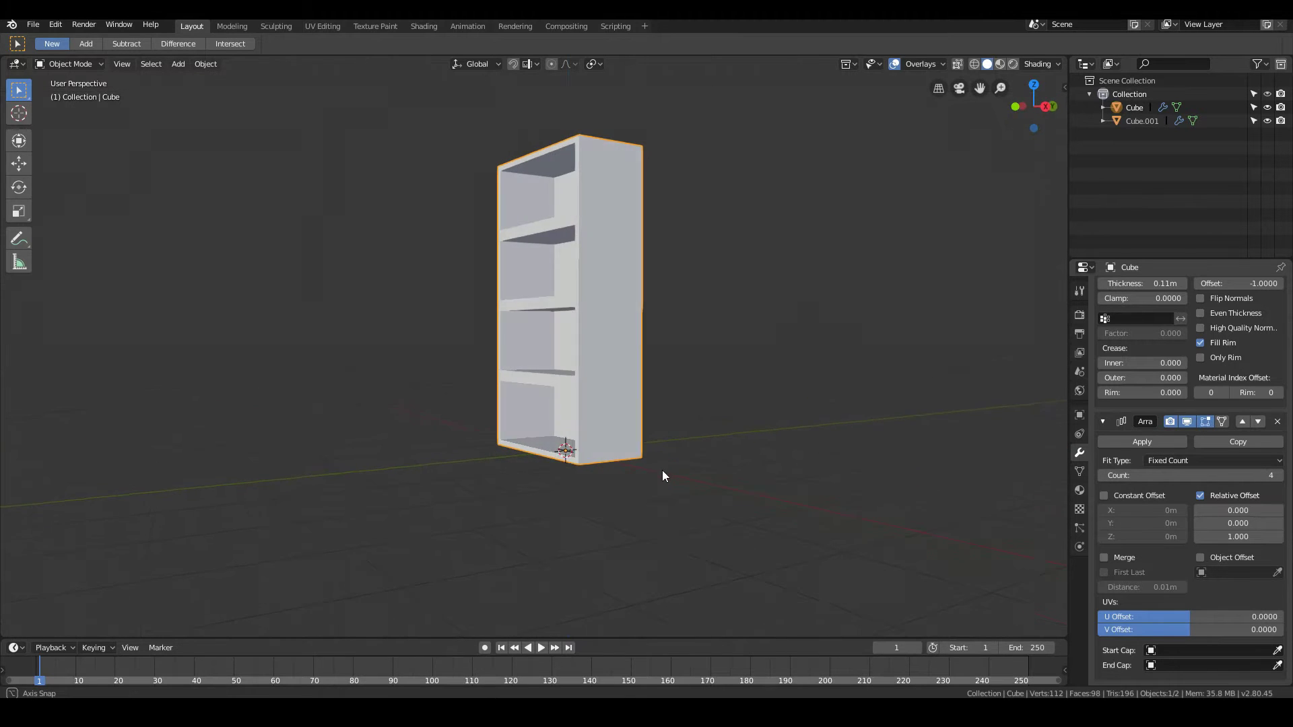
middle_drag(661, 470, 679, 473)
scroll(679, 473, up, 2)
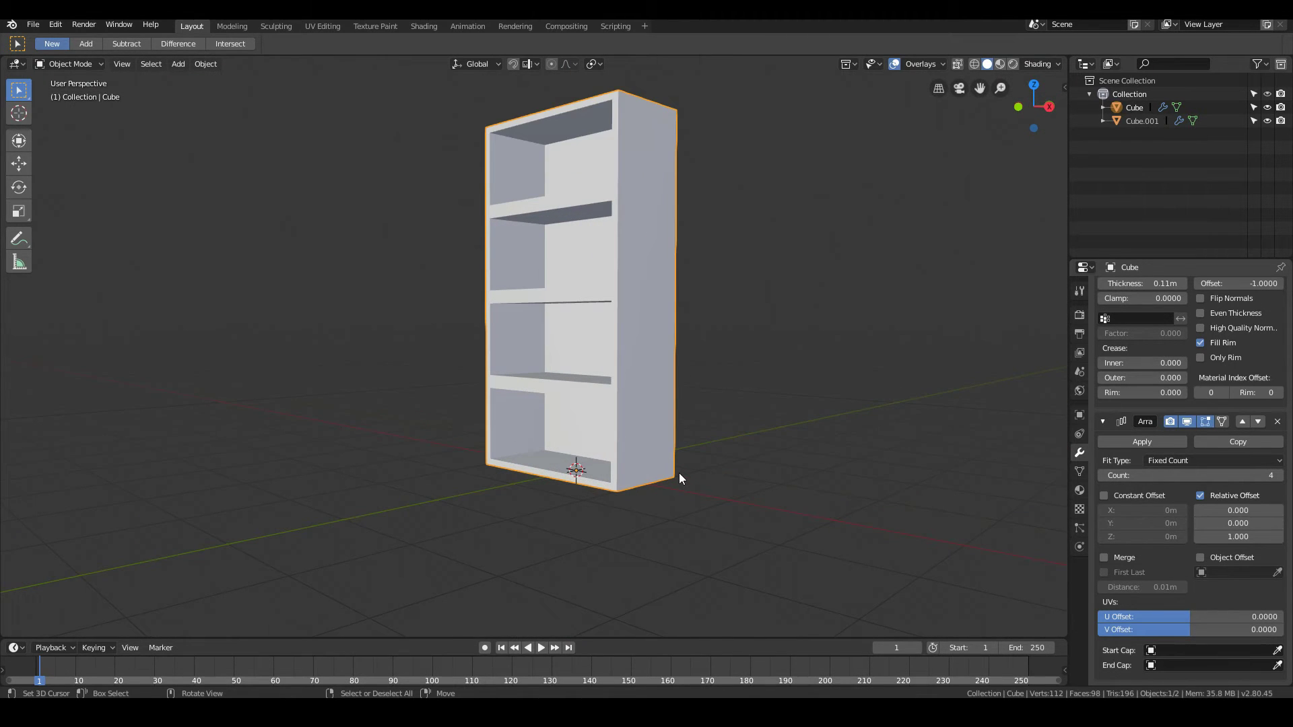
middle_drag(656, 471, 657, 411)
Enter Edit Mode on the bookshelf with edge selection.
scroll(589, 478, down, 2)
scroll(532, 517, up, 4)
key(Tab)
scroll(626, 458, up, 4)
click(128, 64)
Mark four edges of the bottom compartment as UV seams.
shift+click(667, 384)
key(shift+KP_7)
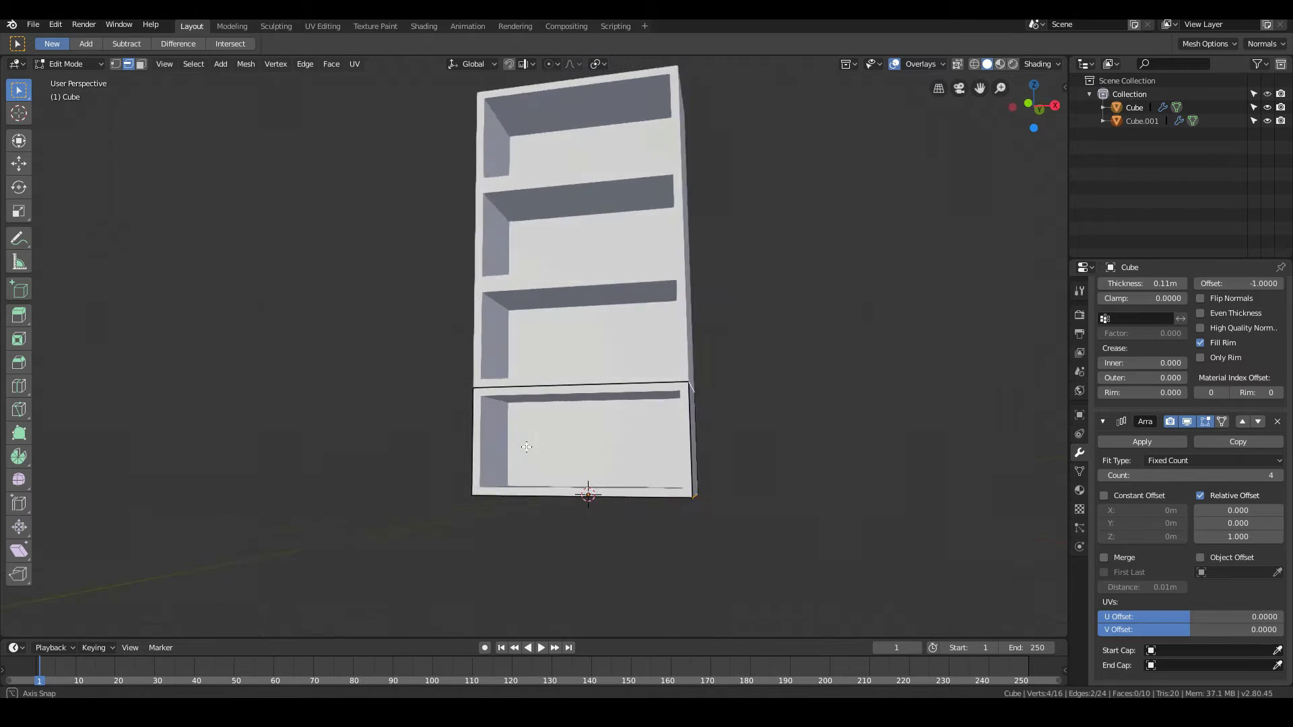
shift+click(540, 393)
shift+click(526, 389)
shift+click(543, 498)
middle_drag(620, 522, 412, 513)
key(ctrl+e)
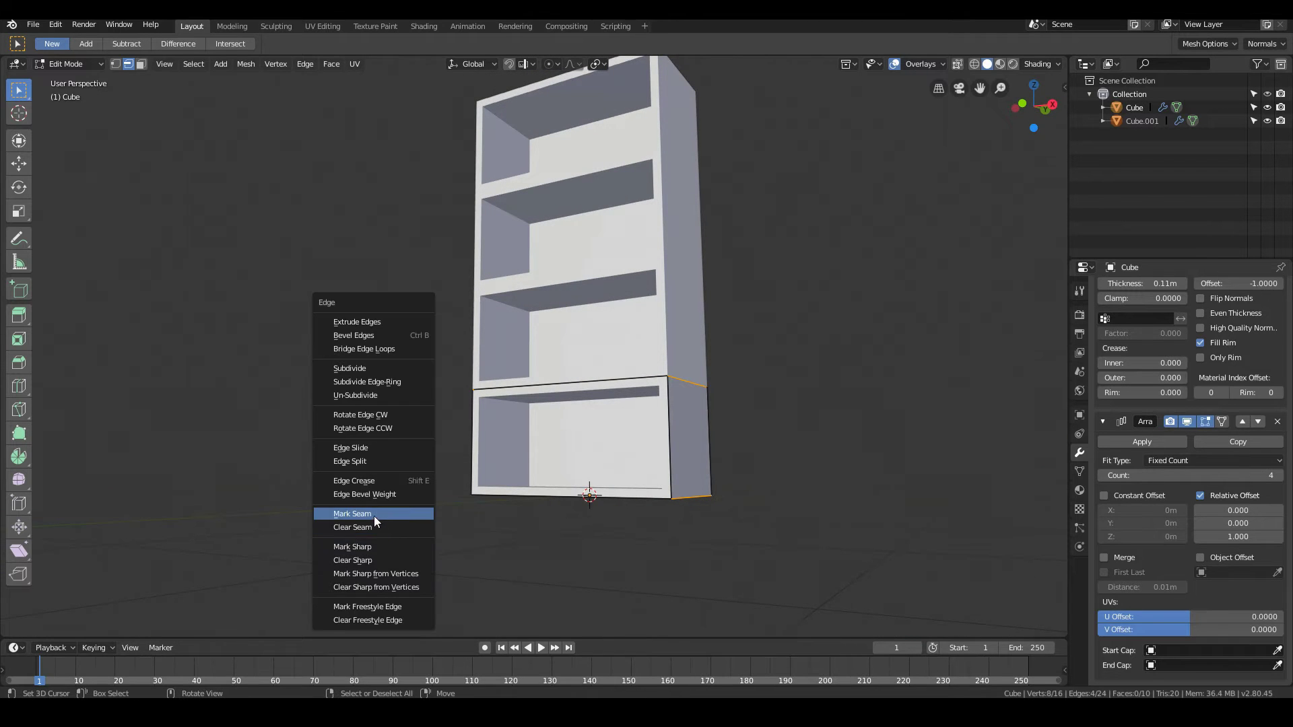
click(408, 514)
In the UV Editing workspace, select the whole mesh and unwrap it along the seams.
click(306, 26)
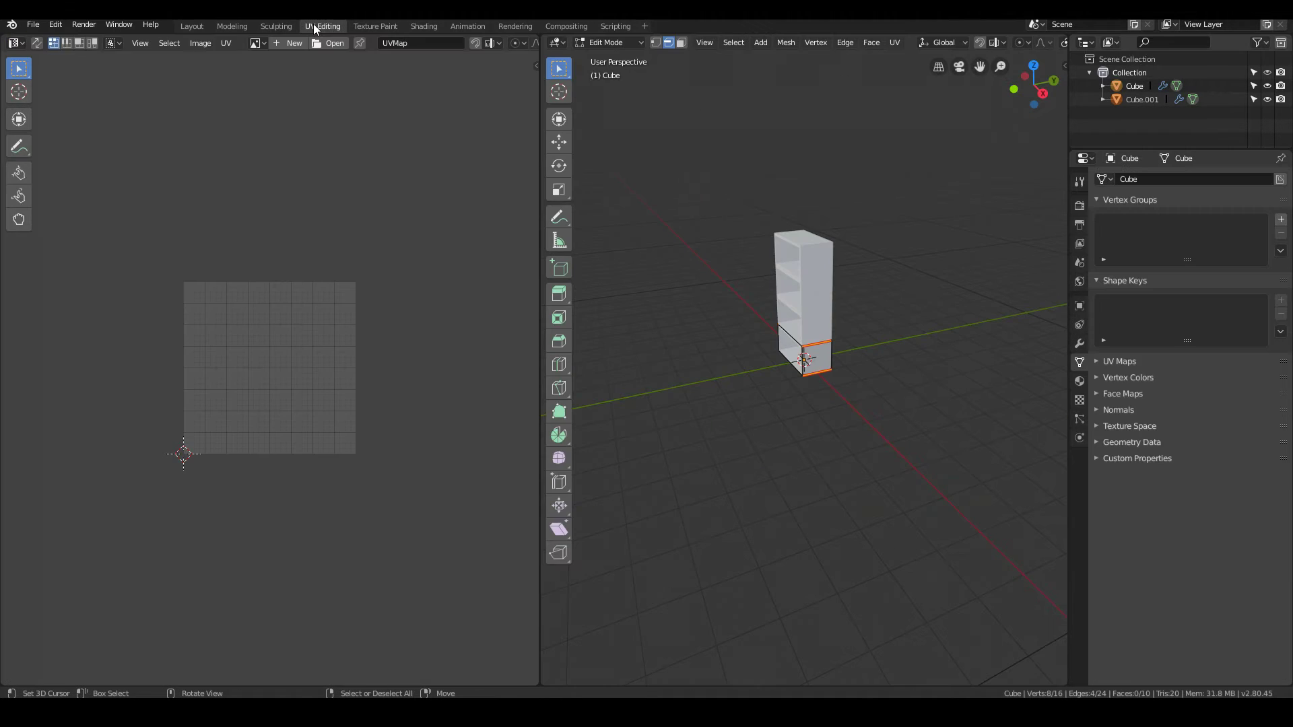
middle_drag(802, 482, 811, 491)
key(a)
key(u)
click(811, 488)
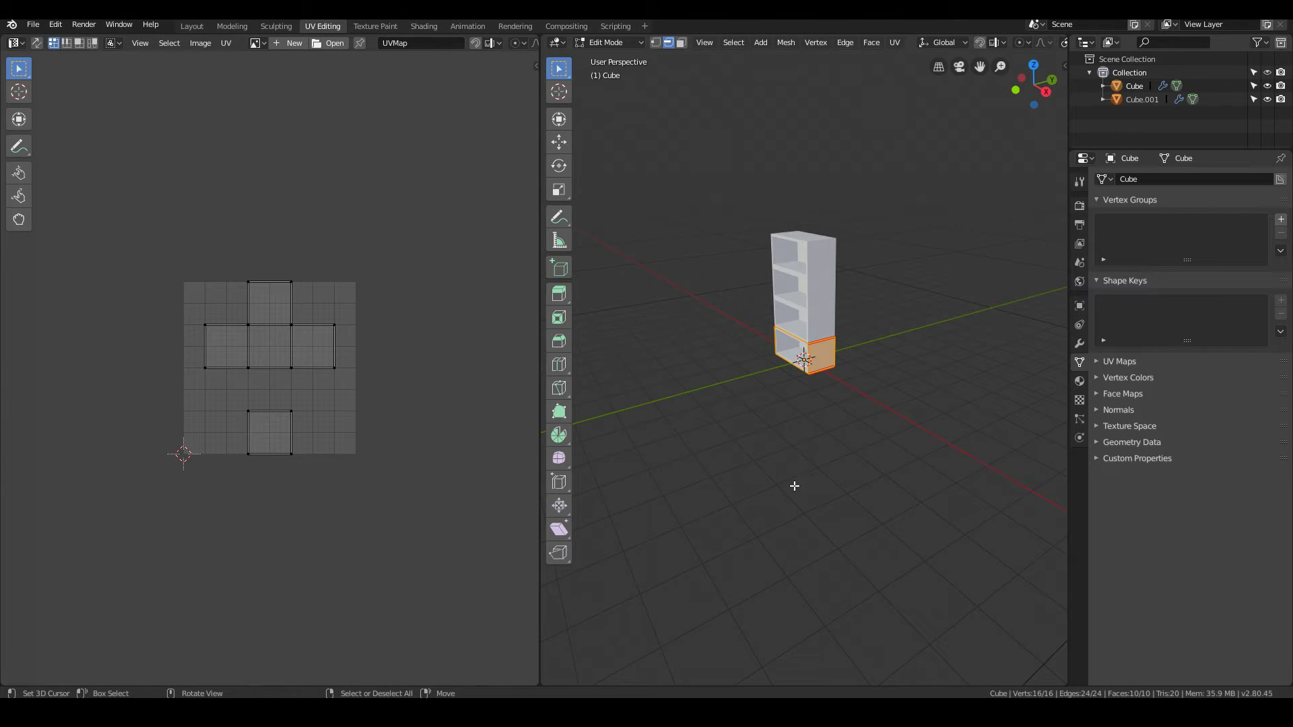
middle_drag(854, 475, 876, 468)
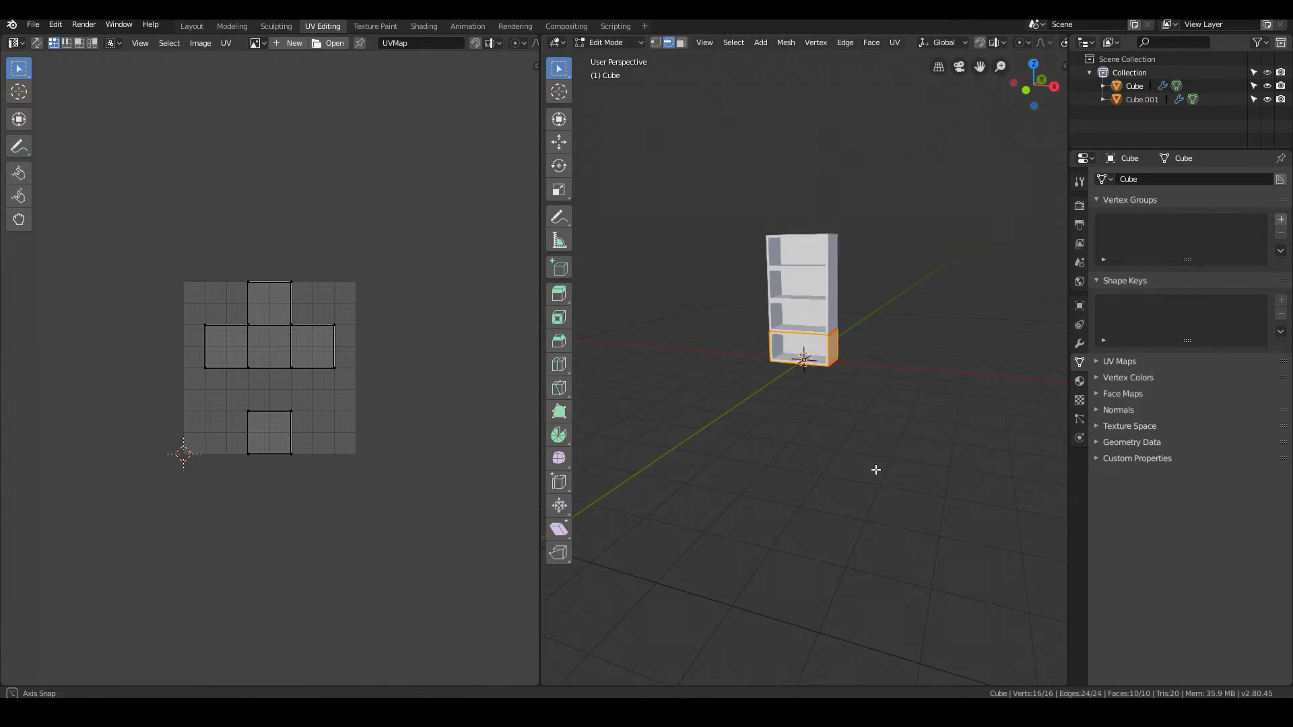
key(u)
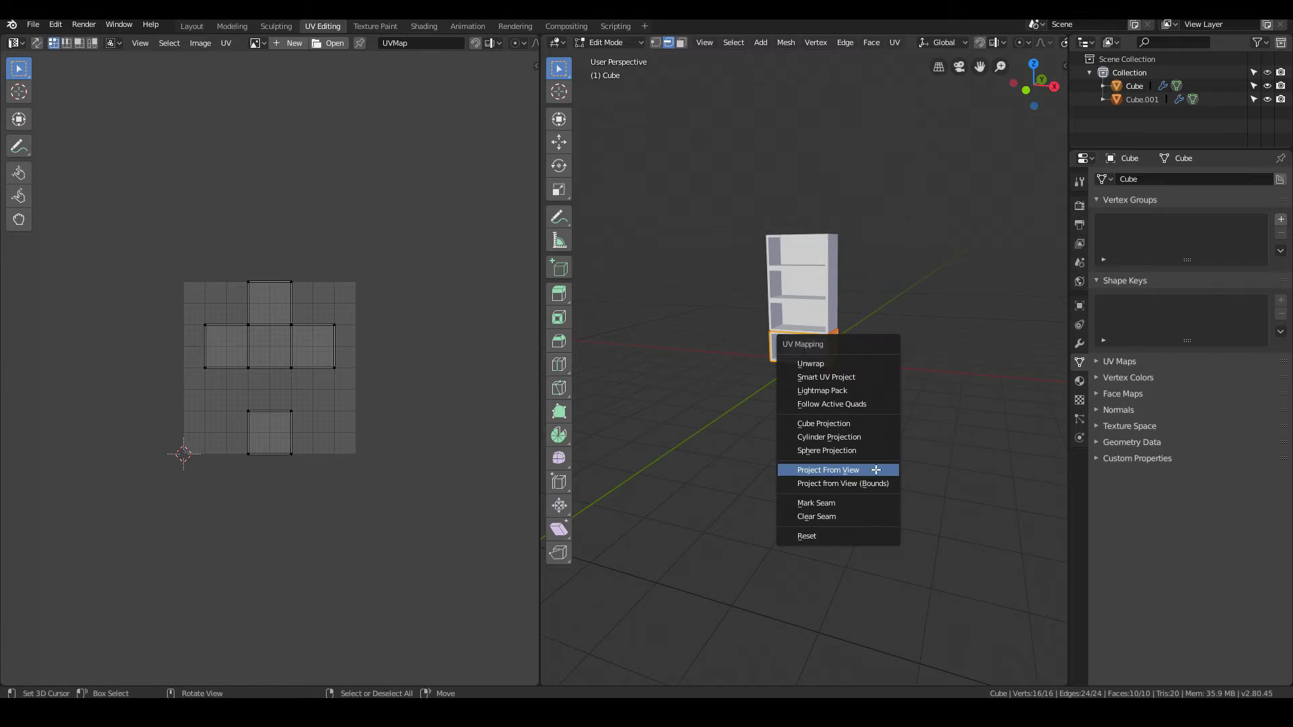
click(822, 363)
Rotate the UV layout 90 degrees, nudge it higher, then return to Object Mode in Shading.
scroll(780, 377, up, 7)
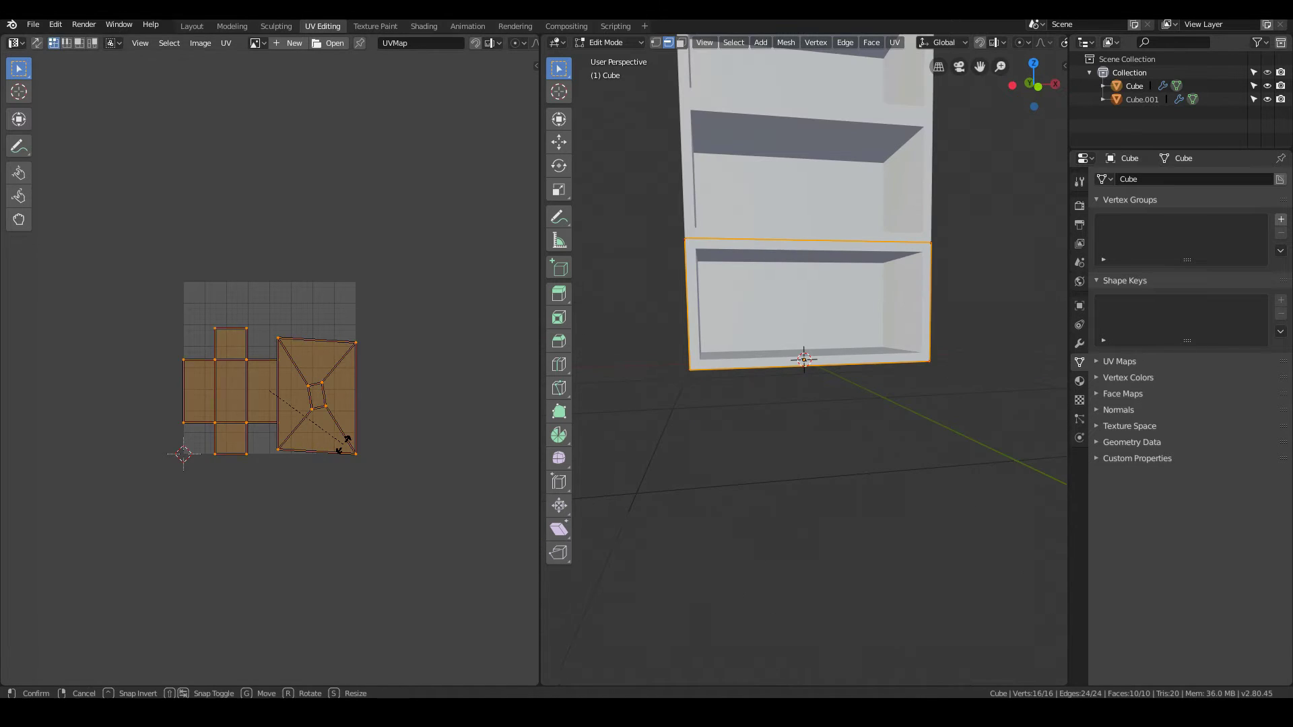
text(r90)
key(Return)
key(g)
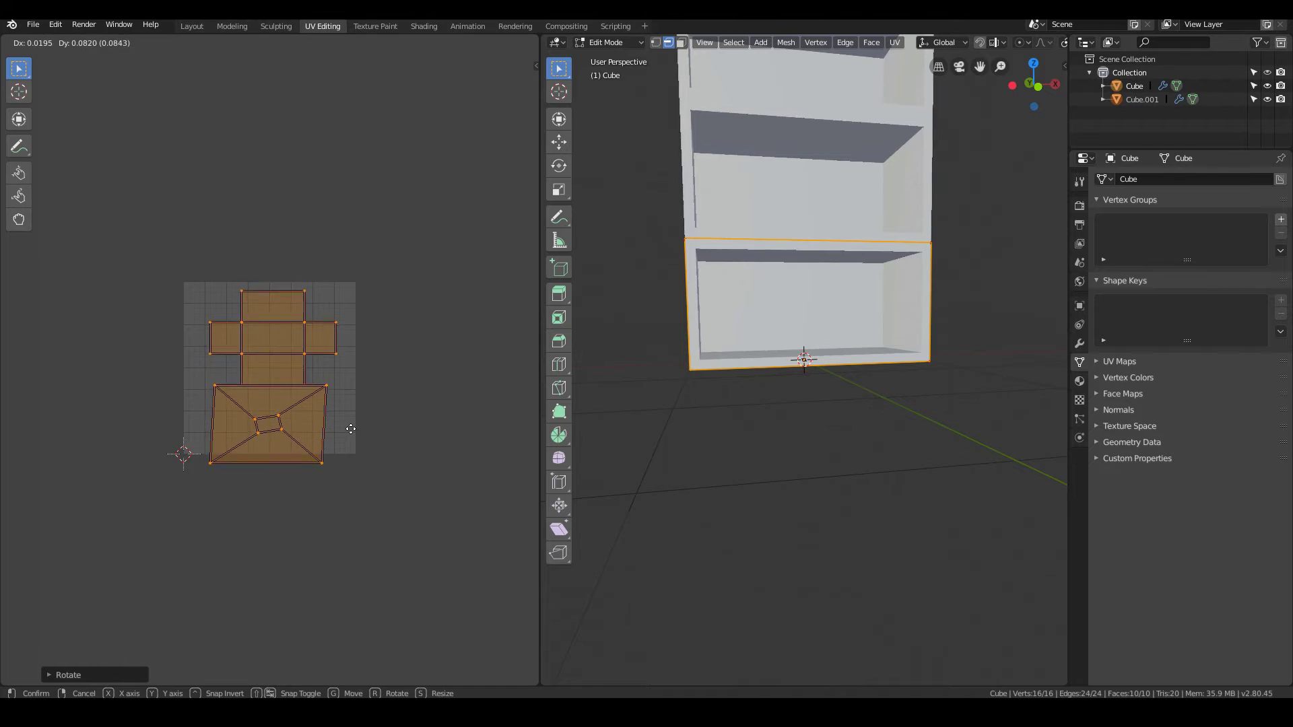
click(351, 426)
key(Tab)
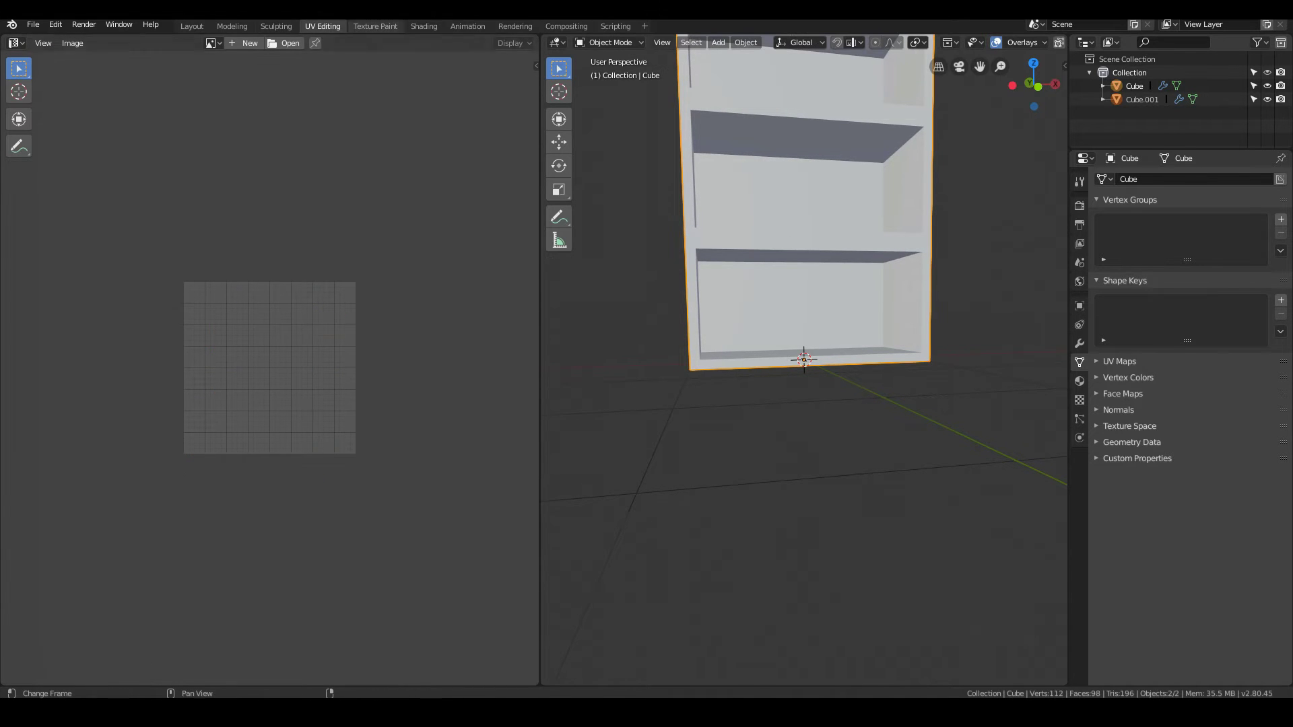
click(424, 27)
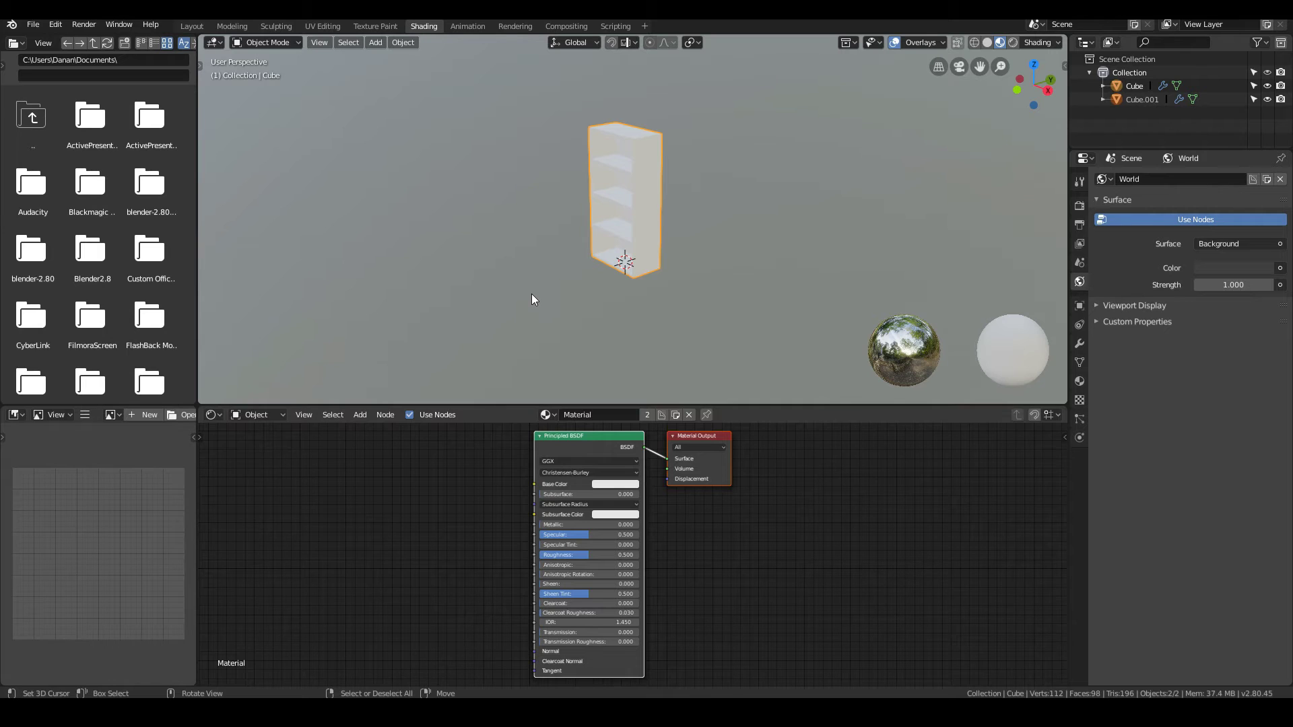
Make room in the node editor and add the wood albedo, roughness and normal images from Downloads.
drag(689, 442, 872, 449)
drag(608, 436, 752, 437)
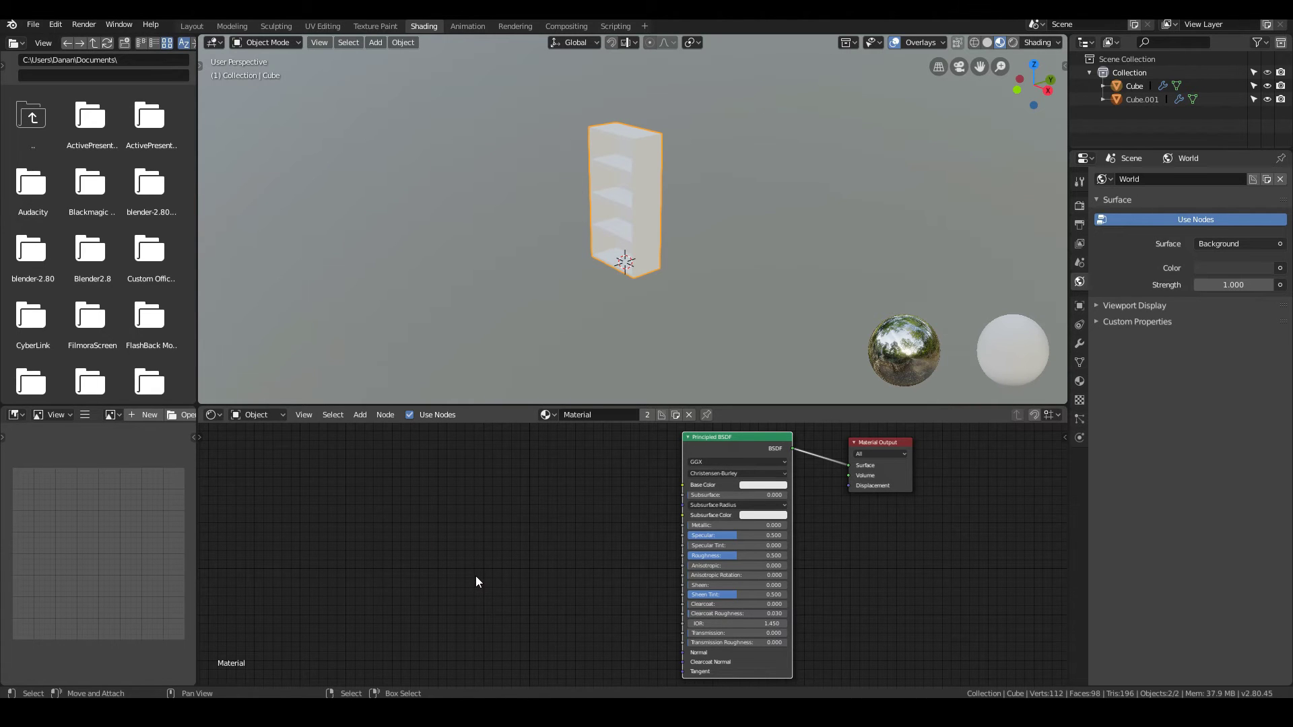
click(67, 42)
drag(150, 229, 433, 471)
drag(94, 308, 423, 595)
drag(31, 327, 597, 645)
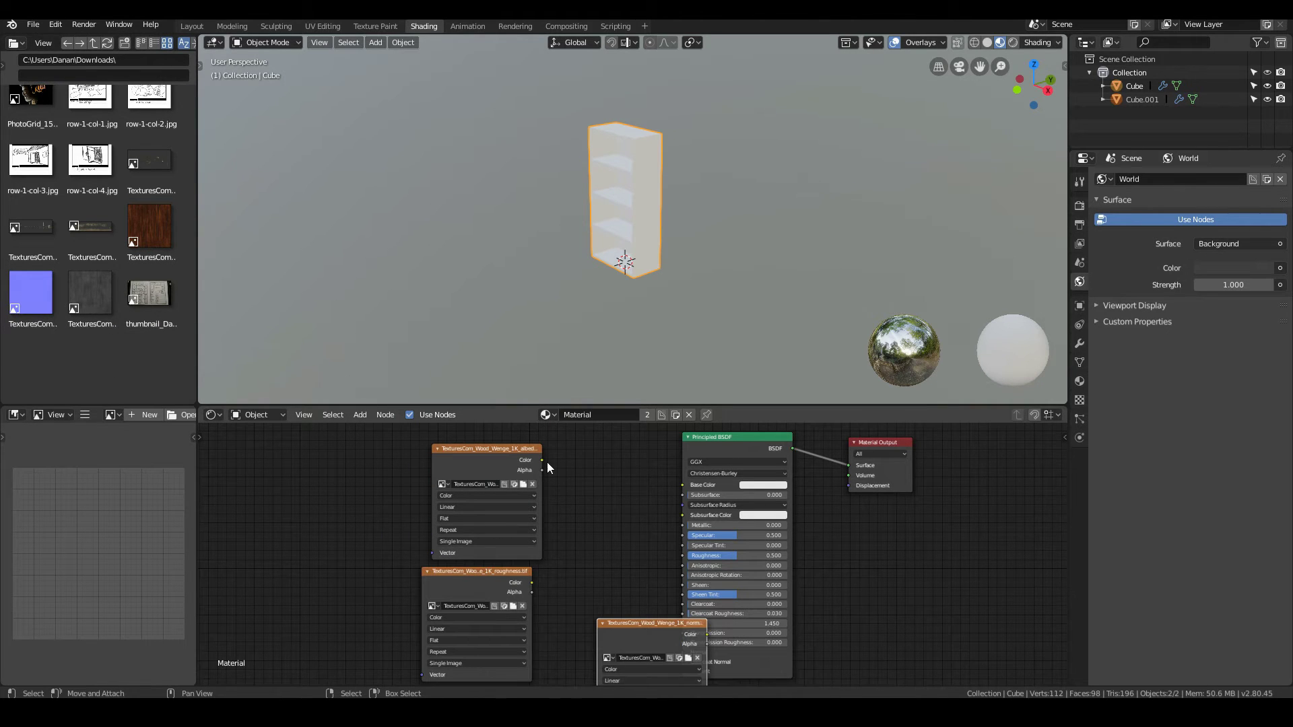
Connect the albedo texture to Base Color and the roughness texture to Roughness.
drag(542, 461, 683, 485)
scroll(524, 235, up, 2)
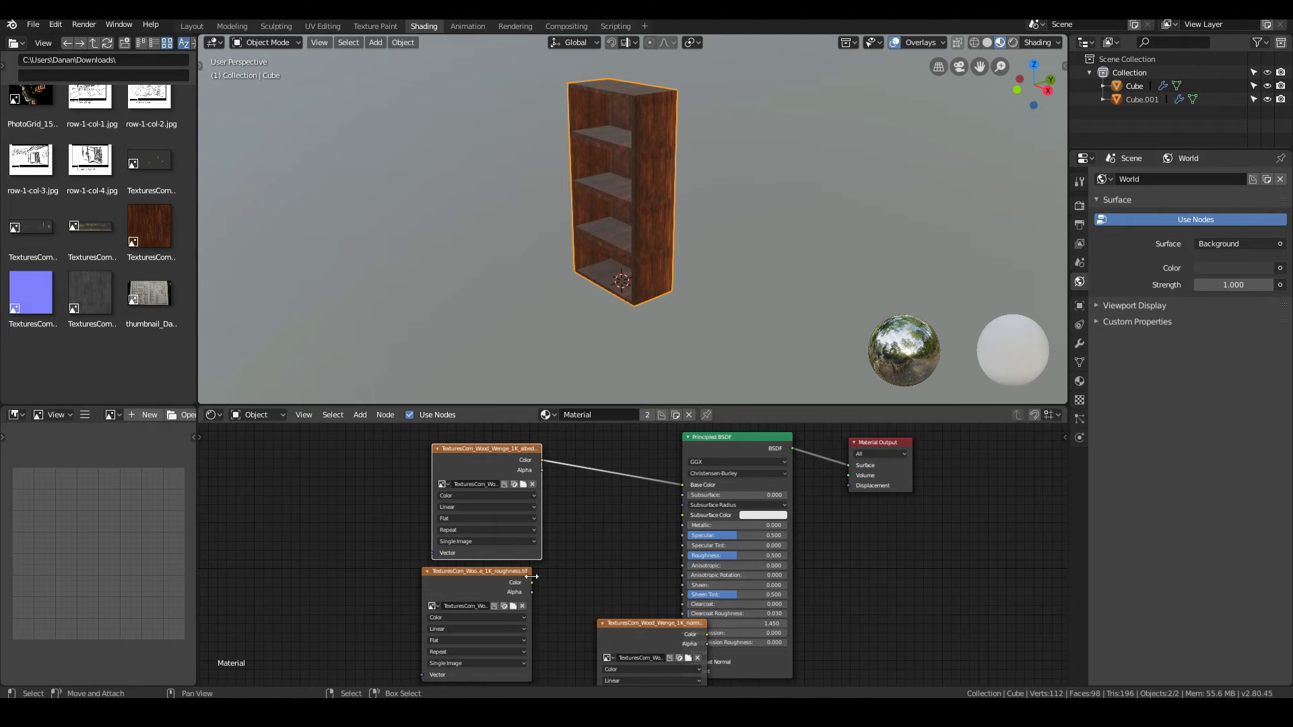
drag(532, 582, 522, 612)
scroll(689, 556, down, 2)
Route the normal texture through a new Normal Map node into the BSDF Normal input.
key(shift+a)
mouse_move(601, 580)
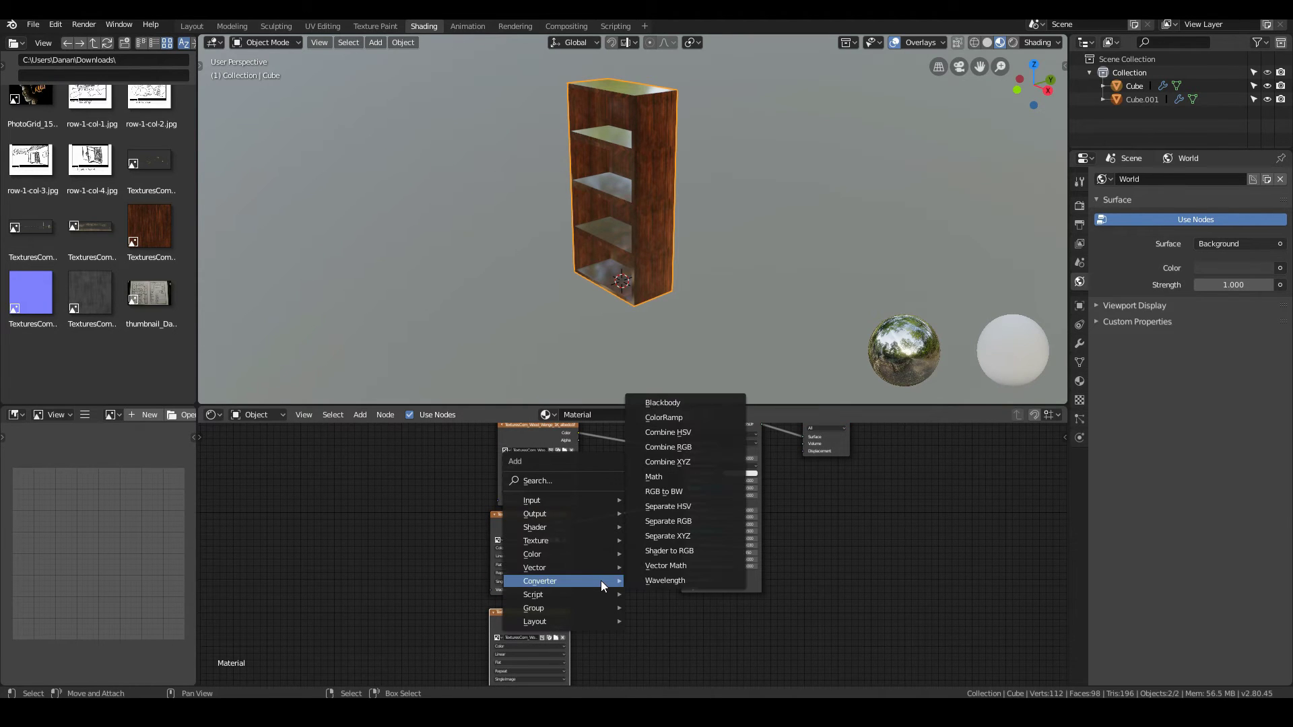
mouse_move(568, 567)
click(684, 632)
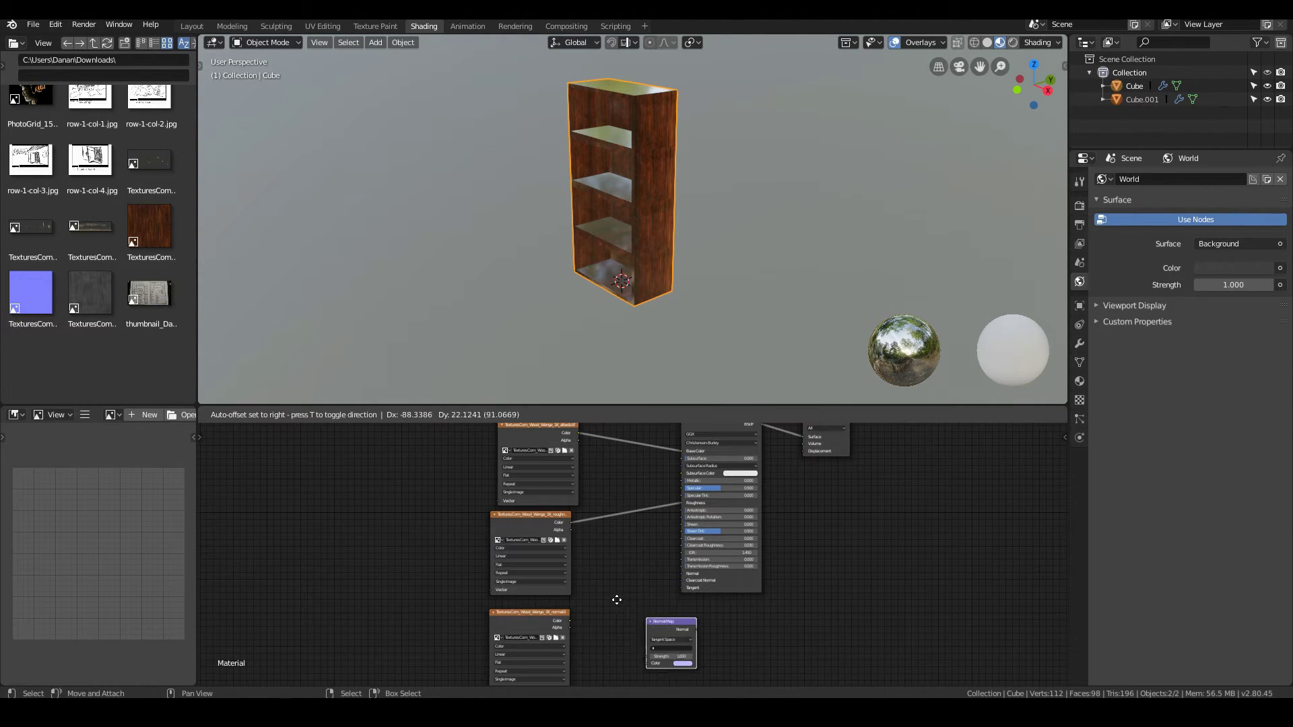
click(614, 598)
middle_drag(655, 641, 689, 558)
scroll(689, 558, up, 2)
drag(591, 539, 640, 544)
drag(703, 501, 739, 480)
Set the normal texture's colour space to Non-Color and view the bookshelf from the front.
click(522, 574)
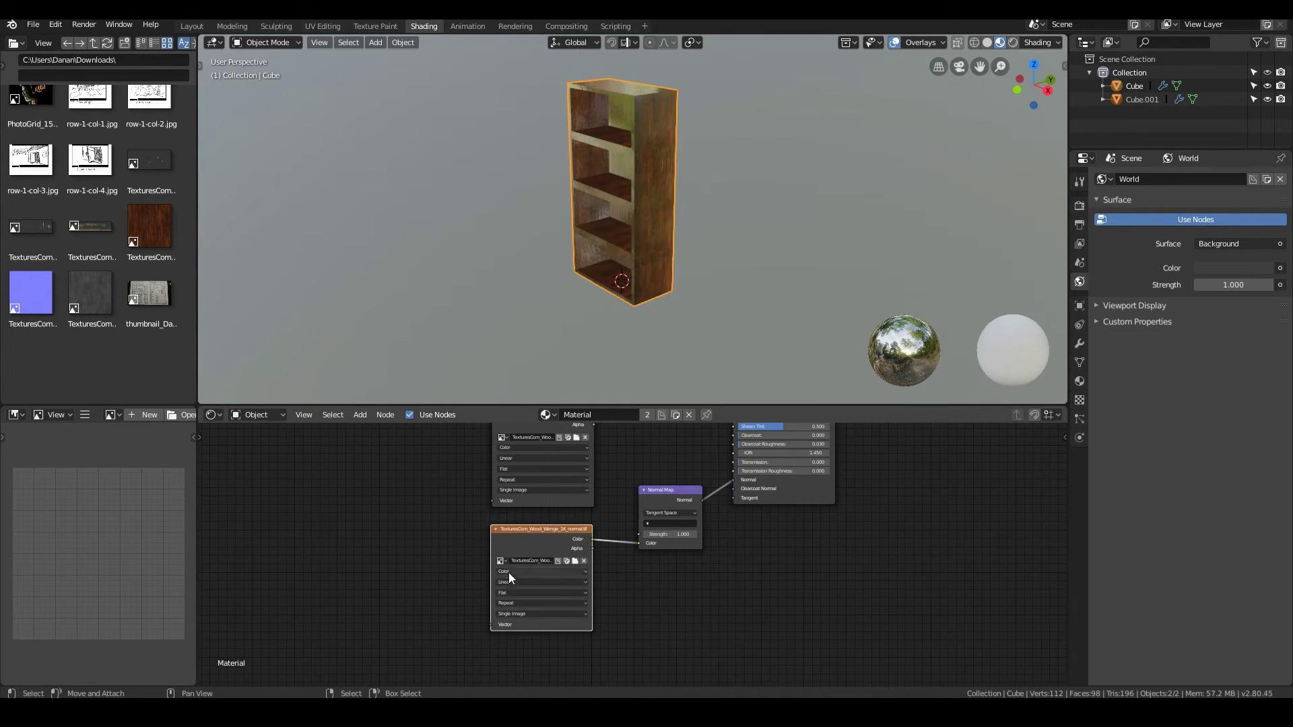
click(518, 590)
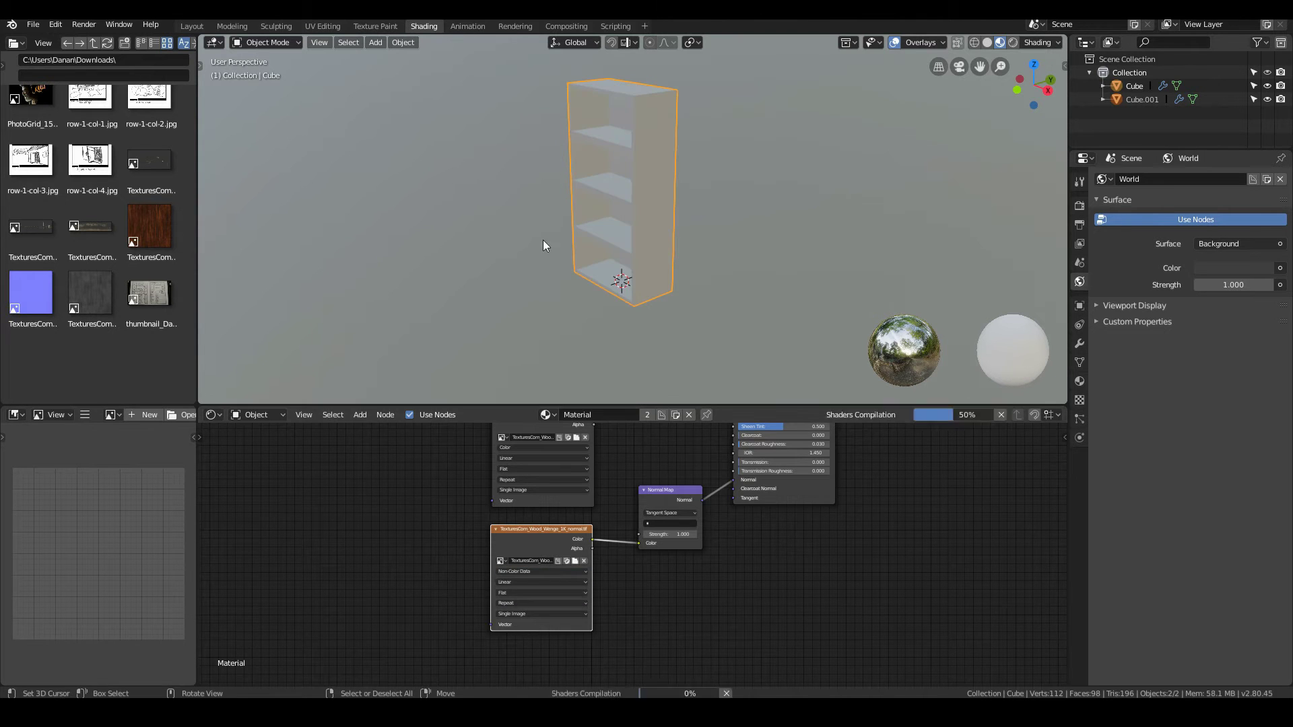
scroll(567, 233, up, 3)
middle_drag(567, 233, 661, 216)
Toggle the bookshelf between Edit and Object Mode and orbit to show its shelves.
scroll(663, 255, up, 3)
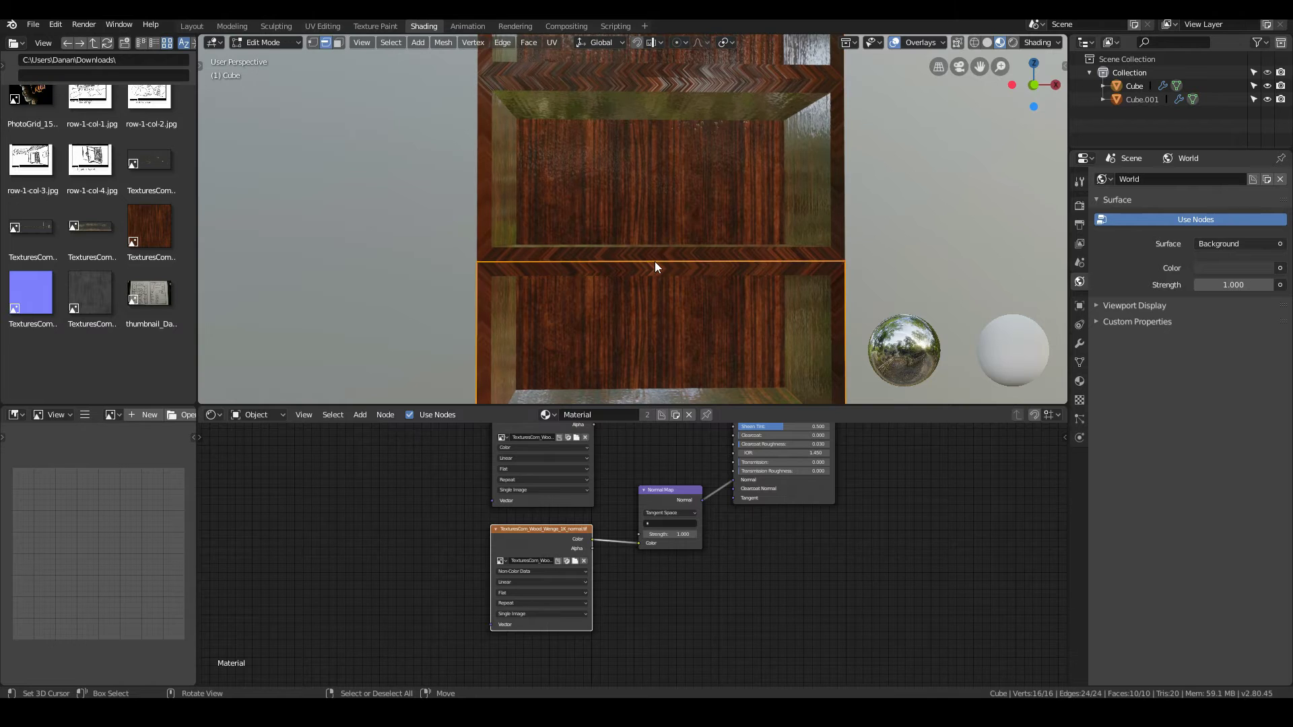
scroll(655, 262, down, 1)
key(Tab)
scroll(656, 277, down, 2)
key(Tab)
key(Tab)
scroll(656, 277, down, 3)
key(Tab)
key(Tab)
key(Tab)
scroll(621, 225, down, 3)
middle_drag(621, 225, 577, 300)
middle_drag(661, 493, 684, 621)
Insert a ColorRamp node into the roughness-to-BSDF link.
key(shift+a)
mouse_move(705, 563)
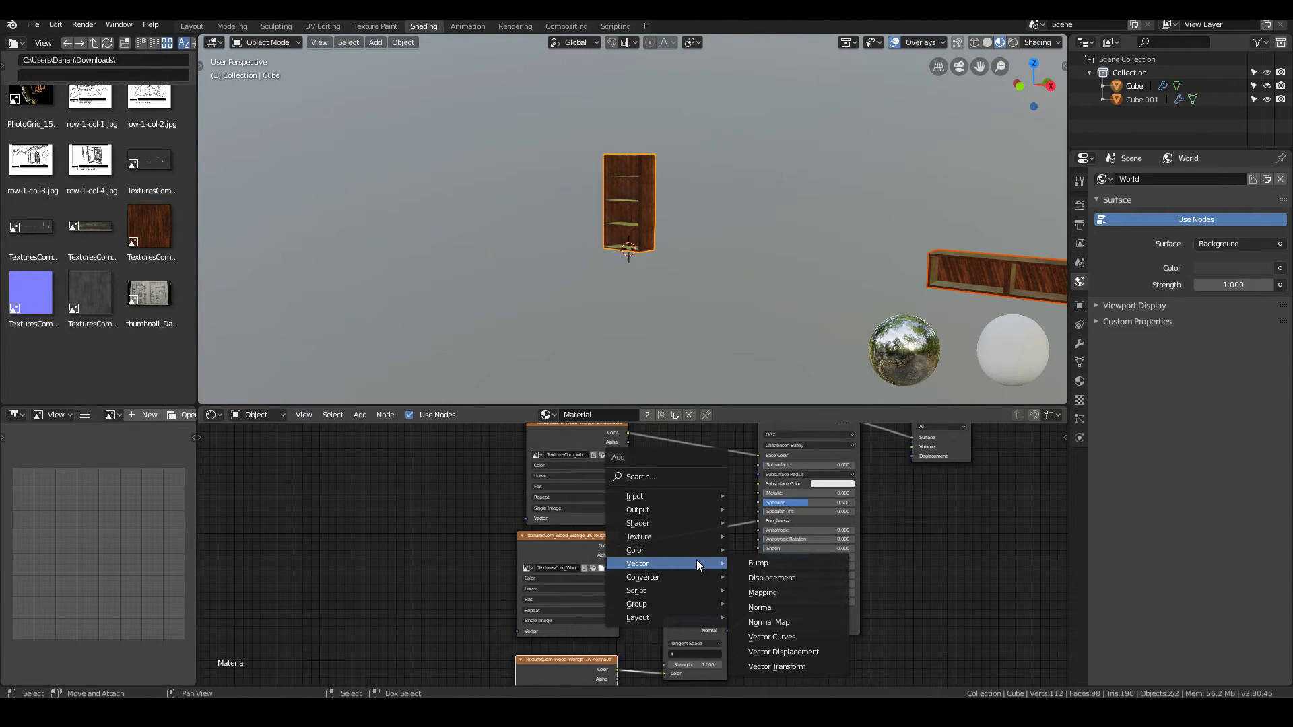
mouse_move(657, 529)
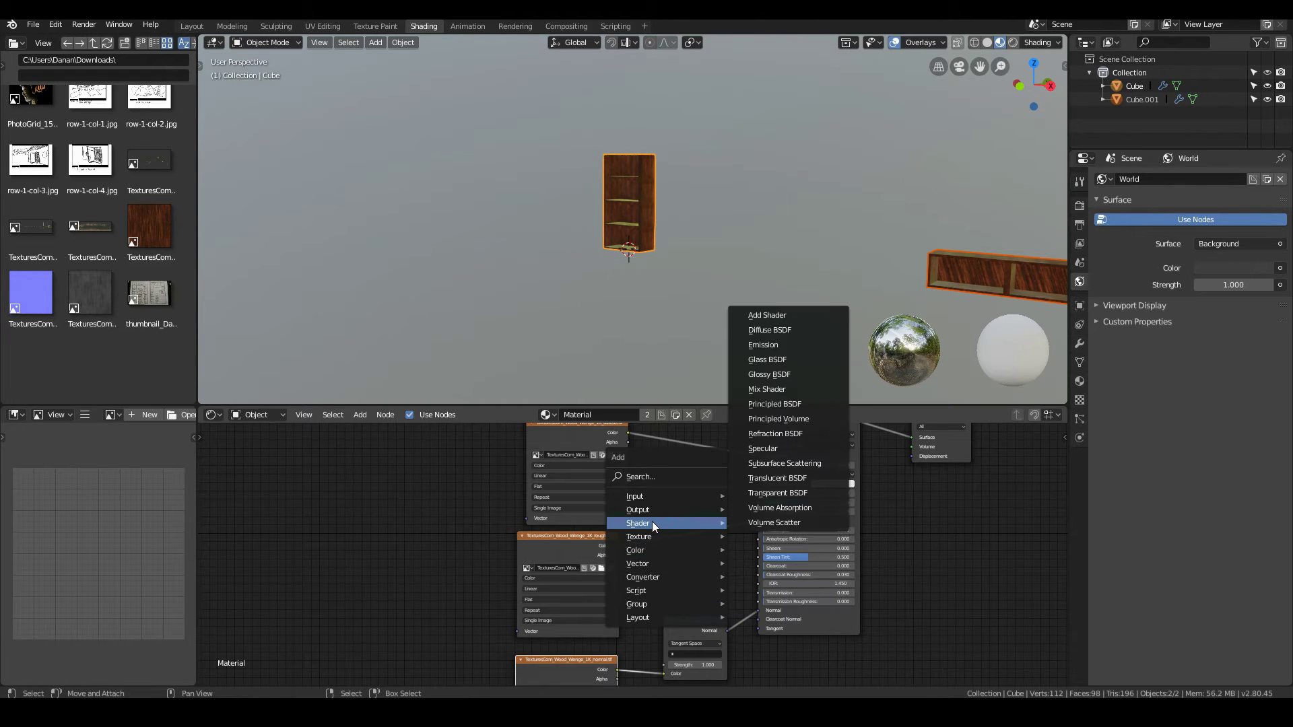
mouse_move(657, 572)
click(767, 415)
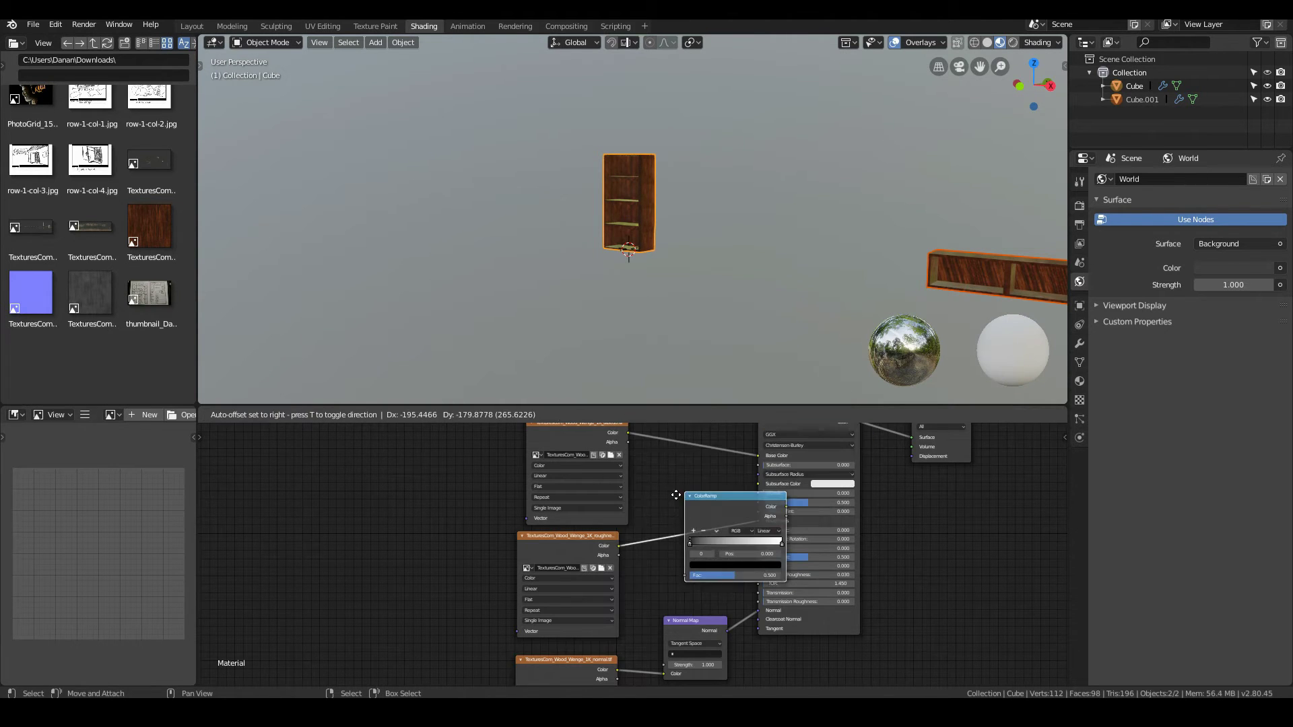
click(645, 498)
Drag the ColorRamp's white stop left and orbit to inspect the wood's shininess.
scroll(613, 244, up, 4)
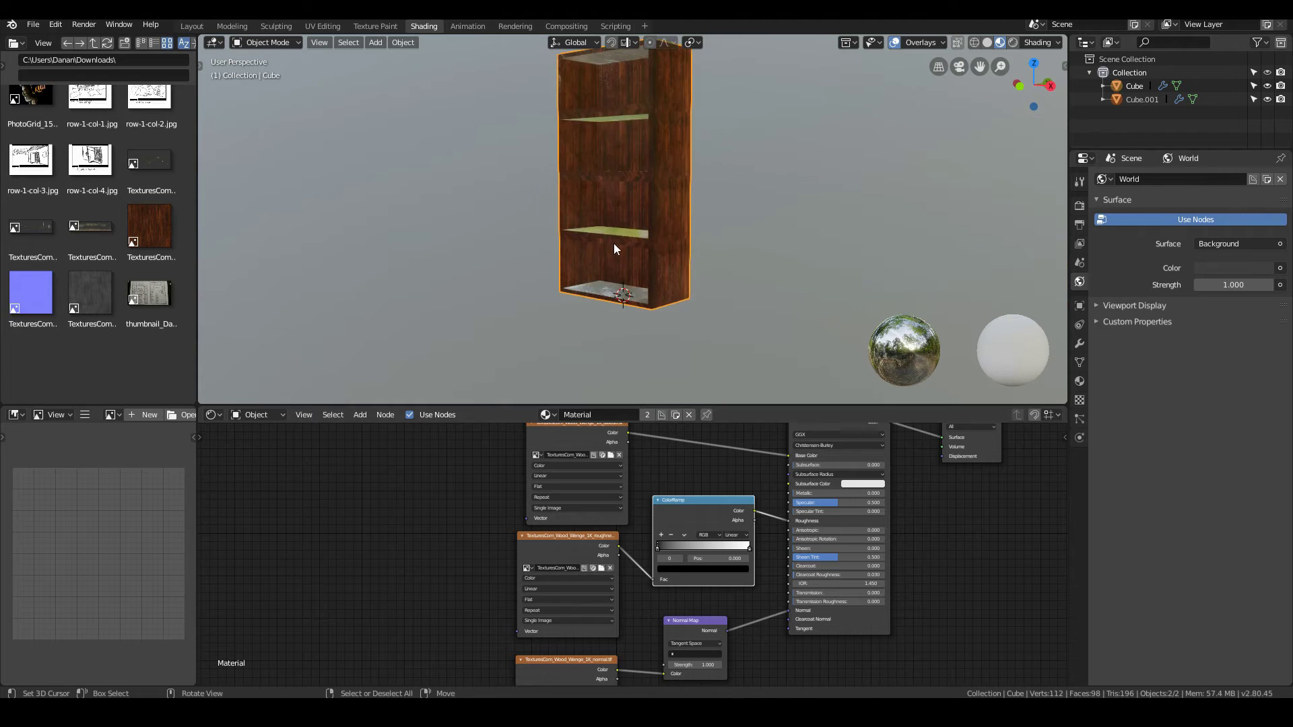
scroll(614, 250, up, 3)
mouse_move(749, 546)
mouse_down()
mouse_move(646, 549)
mouse_move(683, 551)
mouse_move(669, 556)
mouse_up()
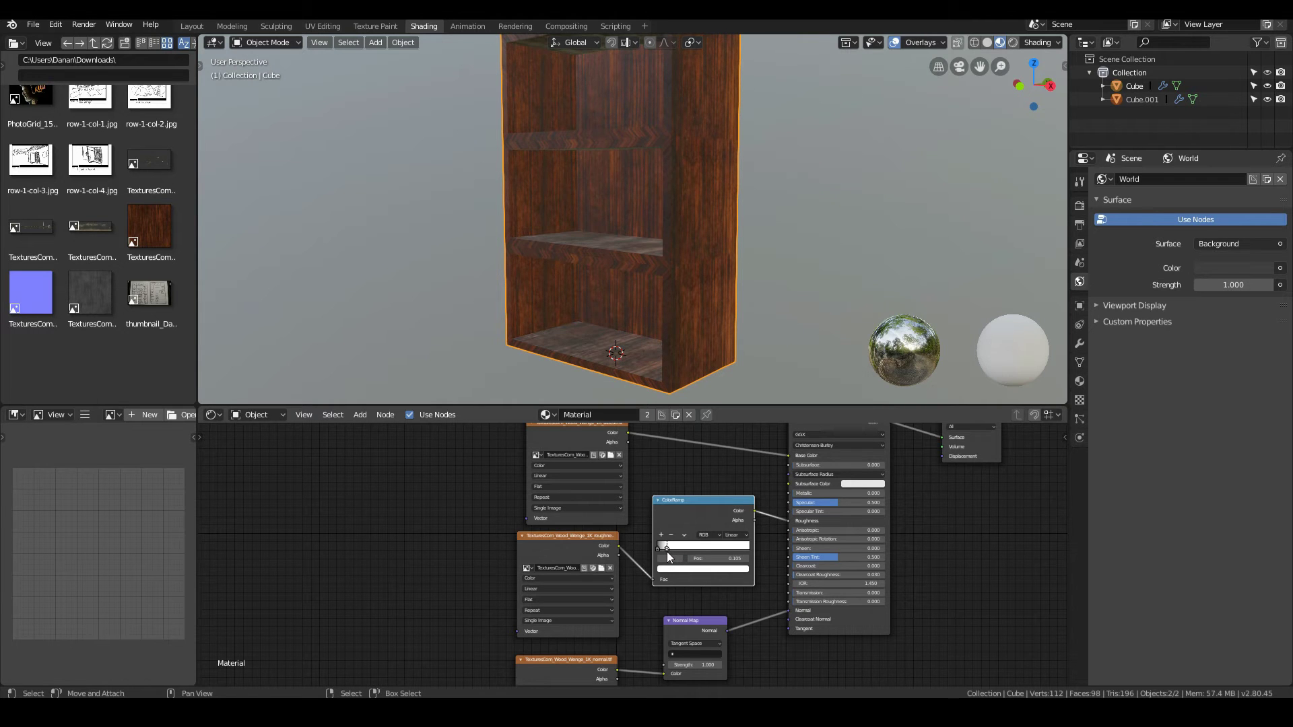
middle_drag(523, 150, 650, 386)
scroll(693, 317, down, 4)
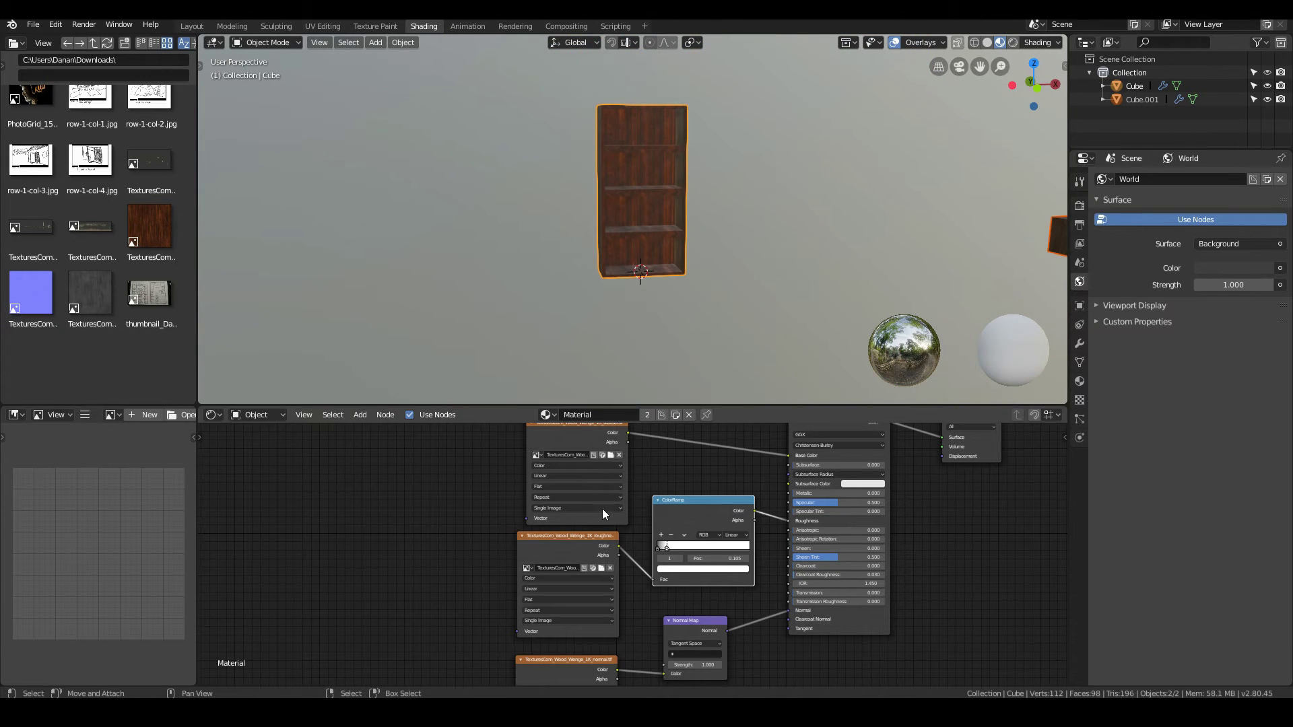
Insert a Hue/Saturation/Value node into the albedo-to-Base Color link.
scroll(612, 516, down, 2)
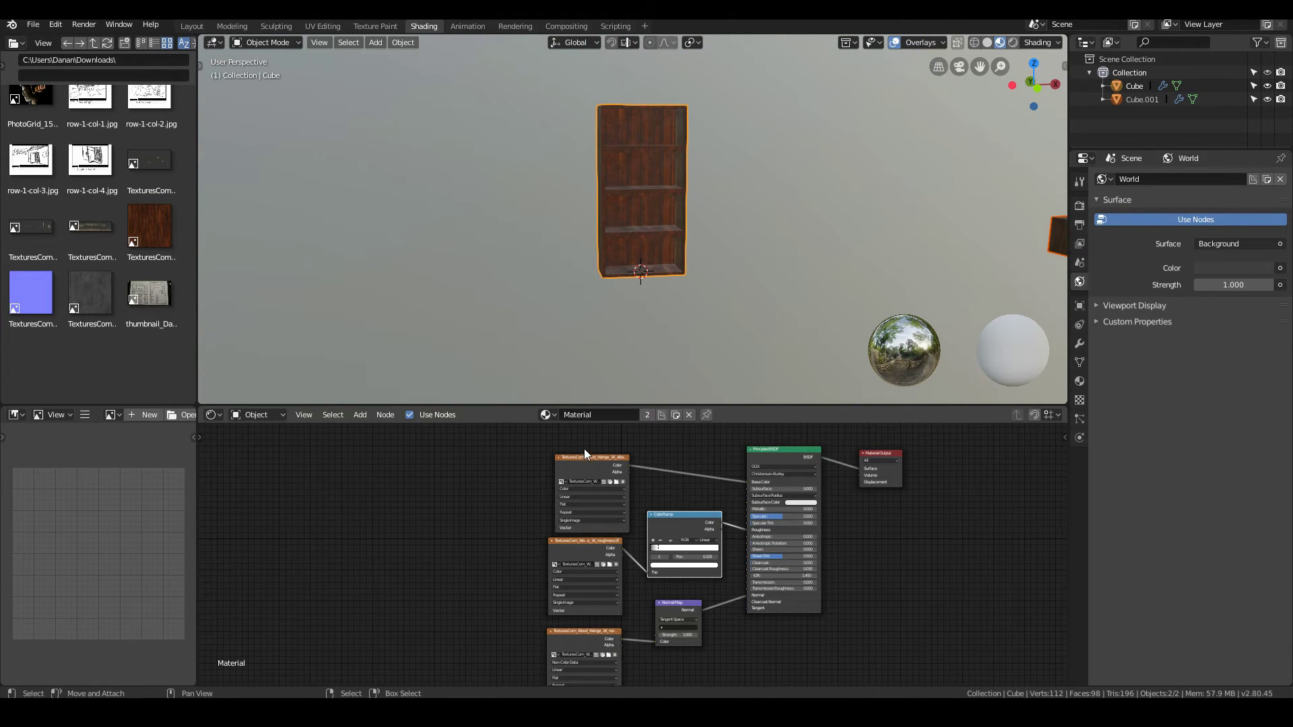
drag(584, 453, 496, 445)
key(shift+a)
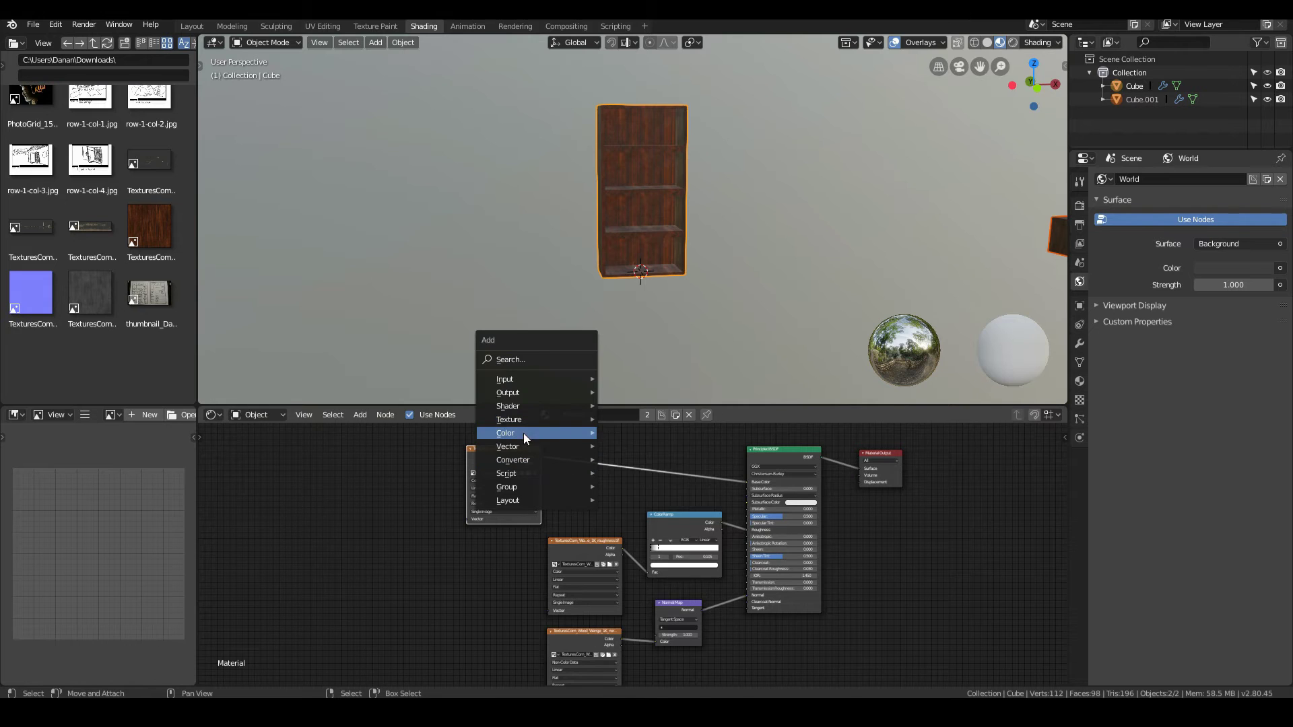
mouse_move(523, 434)
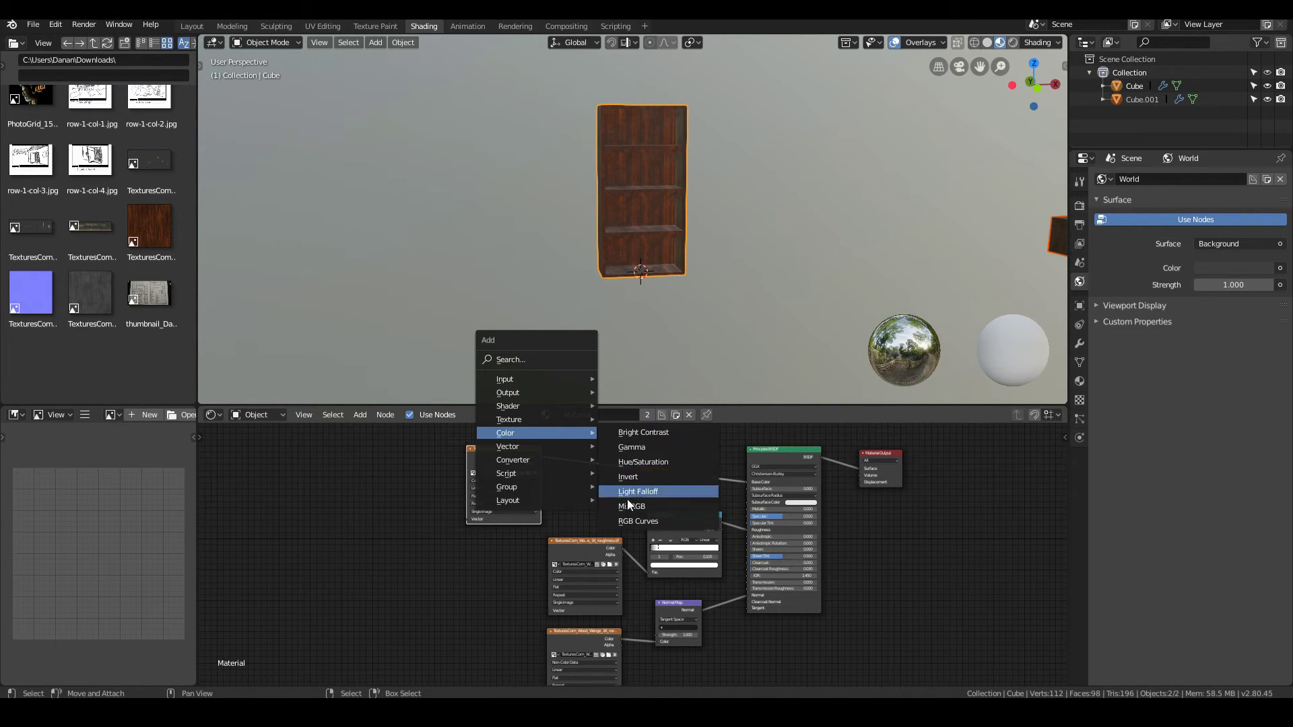
click(633, 462)
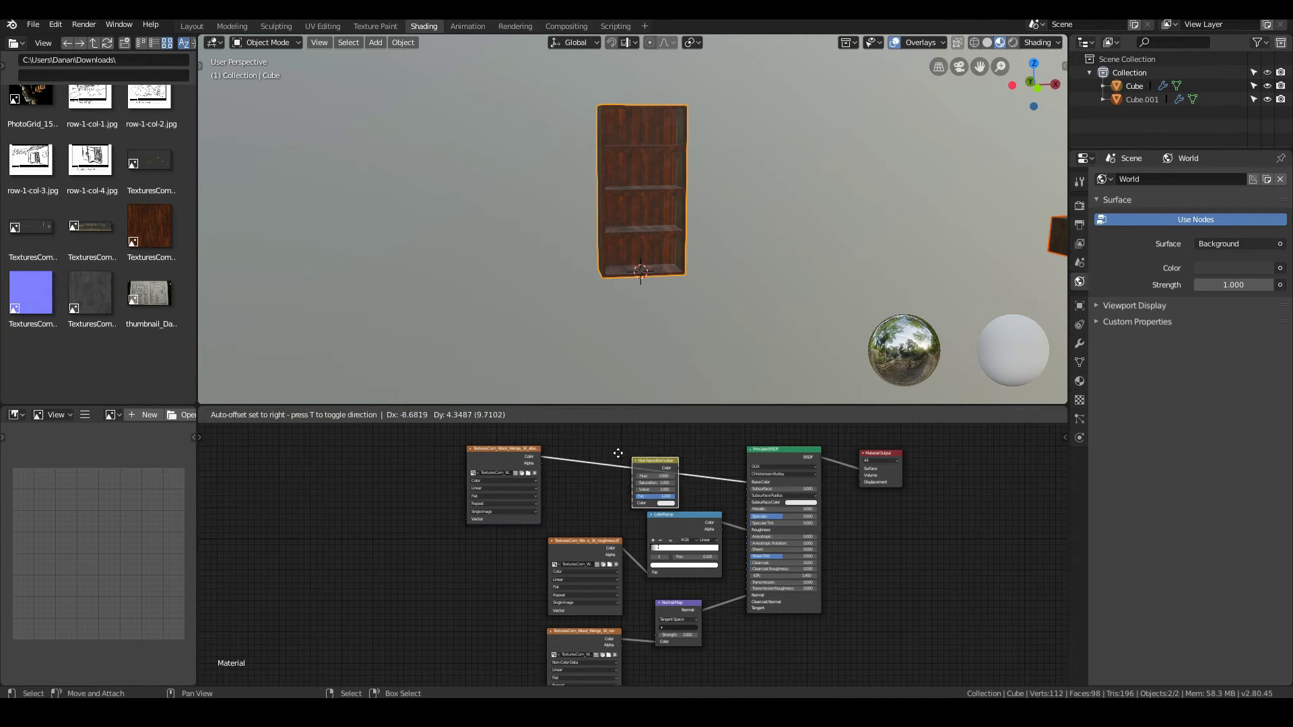
click(618, 453)
Try the sliders, nudging Hue toward 0.600 and raising Value to brighten the wood.
scroll(647, 472, up, 2)
scroll(663, 309, up, 2)
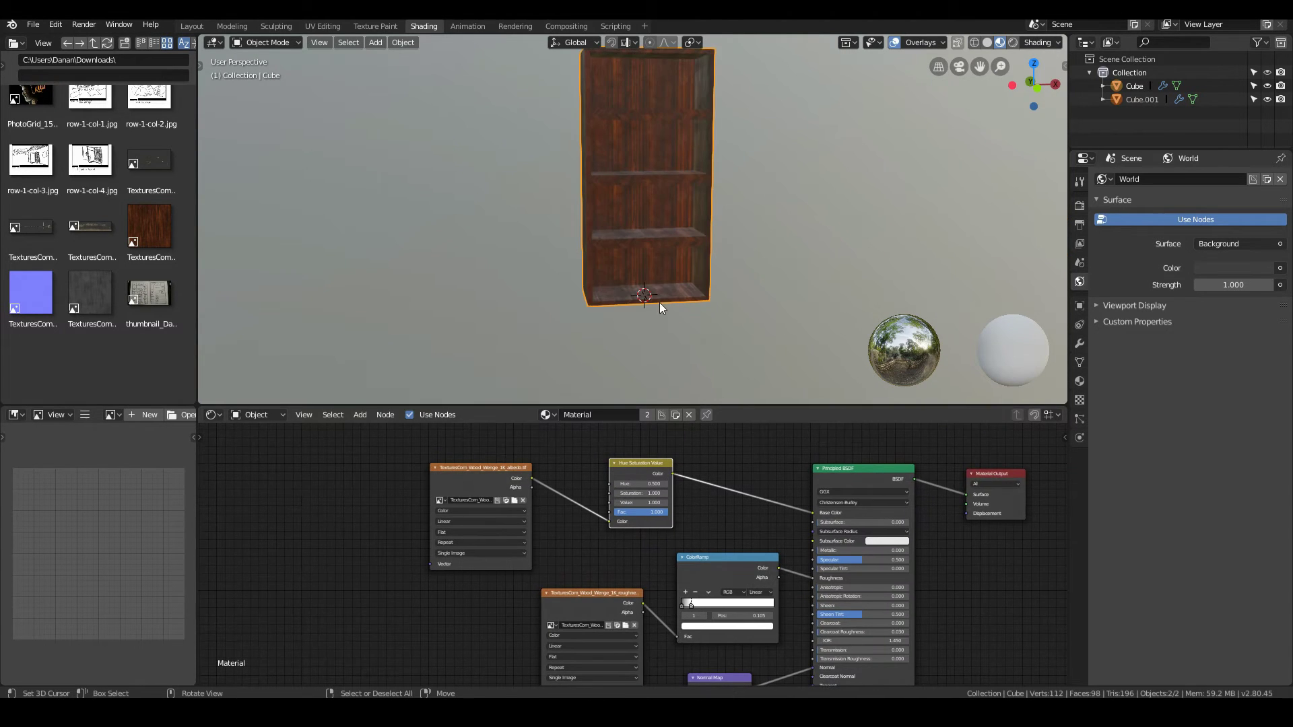
scroll(663, 310, up, 1)
scroll(667, 475, up, 1)
drag(665, 473, 672, 474)
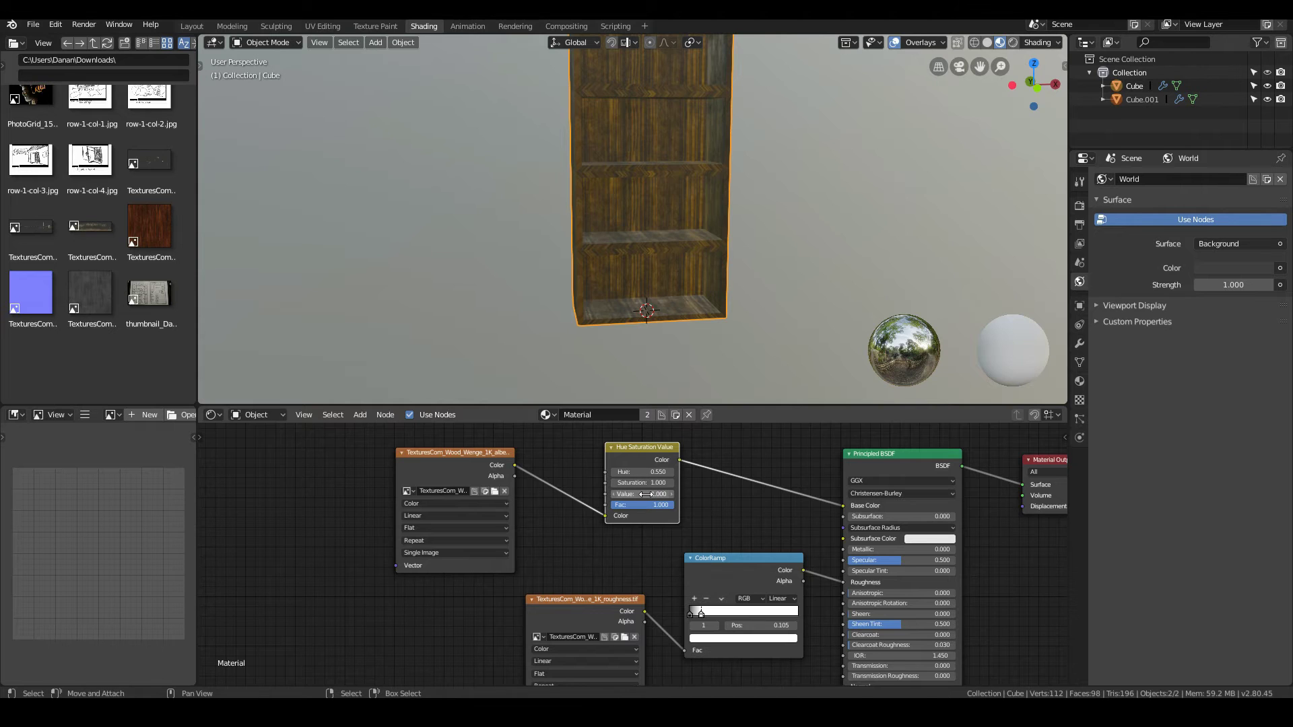
drag(645, 494, 646, 494)
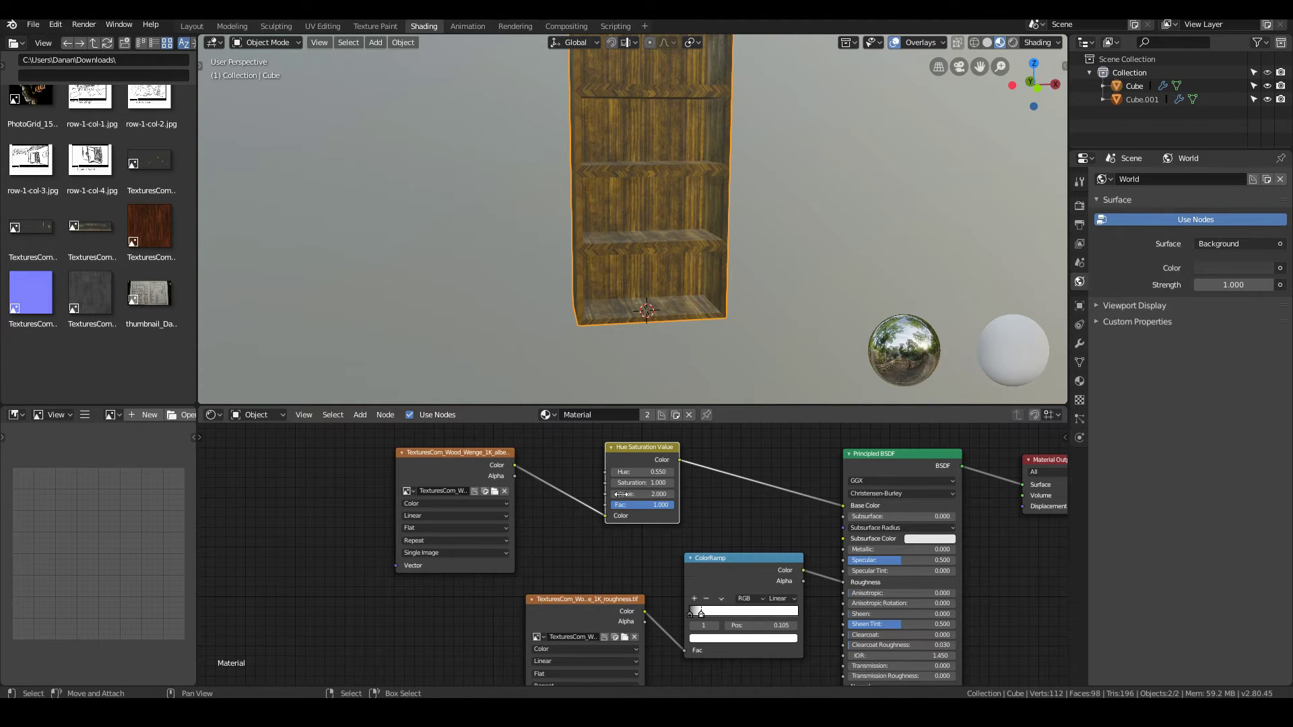
scroll(702, 320, down, 4)
mouse_move(645, 325)
middle_down()
mouse_move(514, 332)
mouse_move(631, 324)
middle_up()
Enter Hue 0.450, then refine it to 0.520.
scroll(674, 507, up, 3)
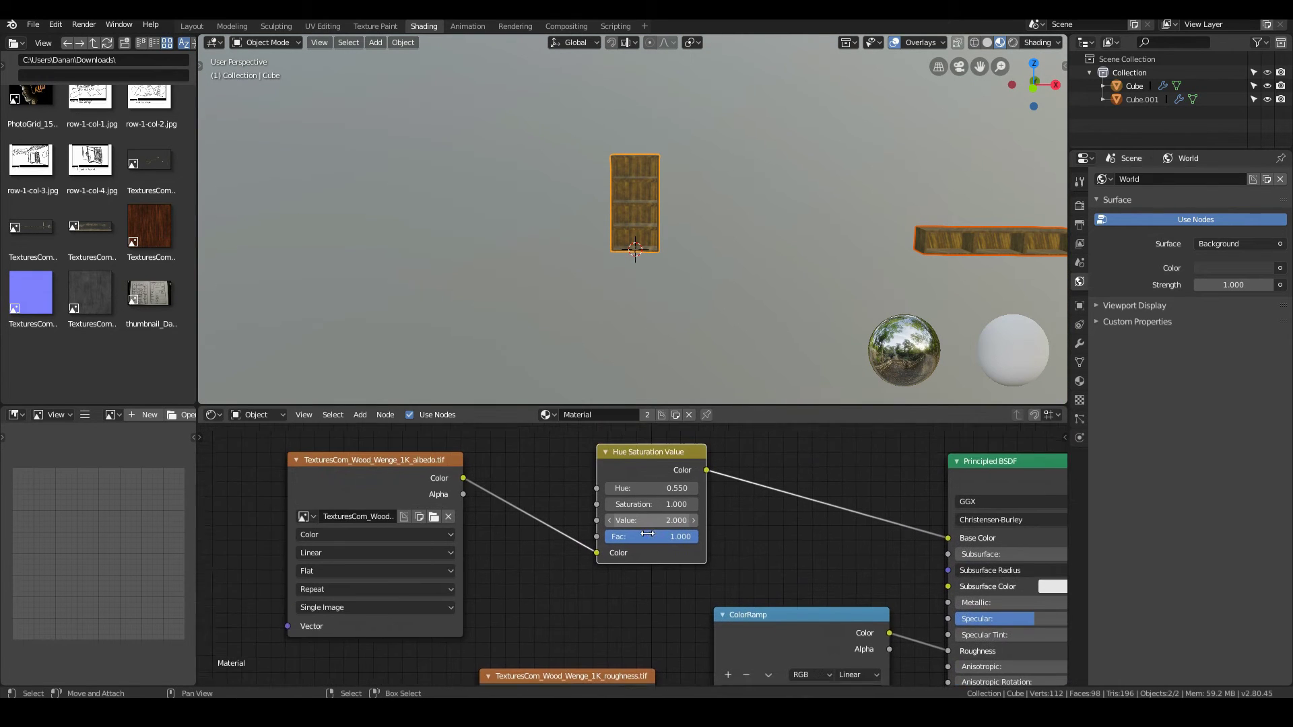
scroll(647, 533, up, 1)
click(666, 495)
text(0.45)
key(Return)
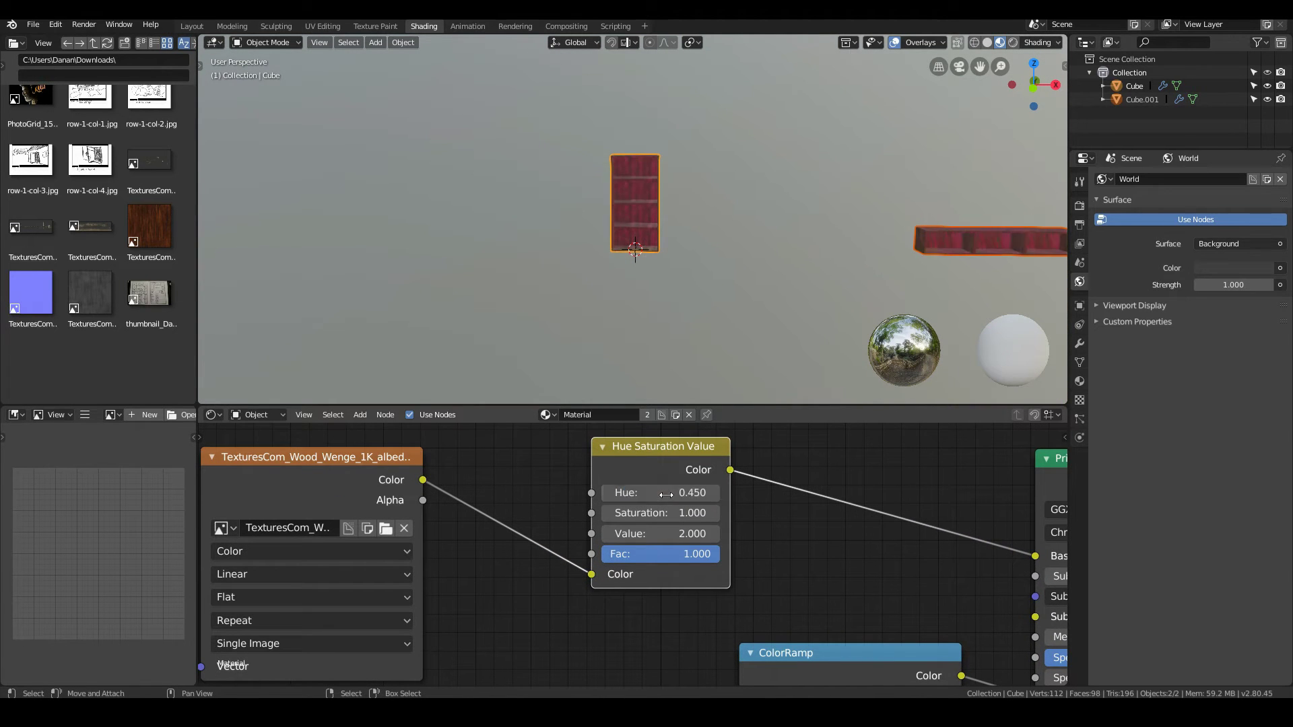
click(666, 495)
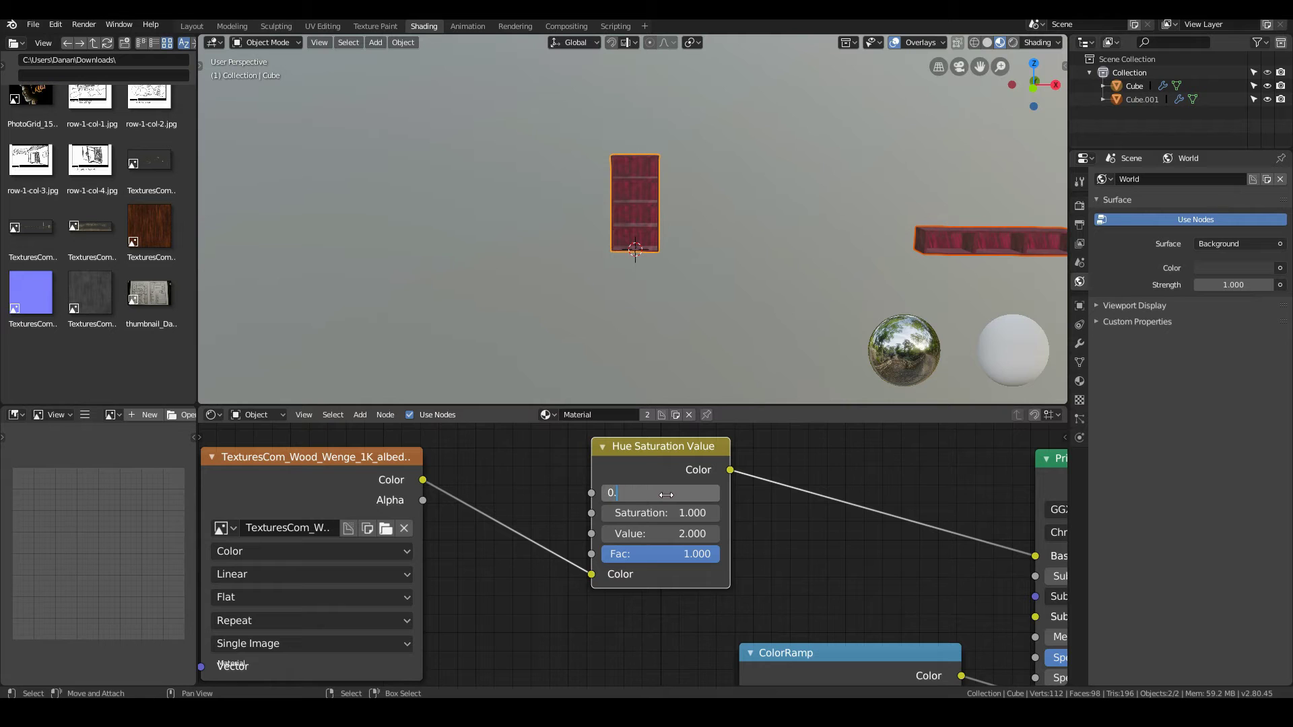
text(52)
key(Return)
scroll(770, 248, up, 4)
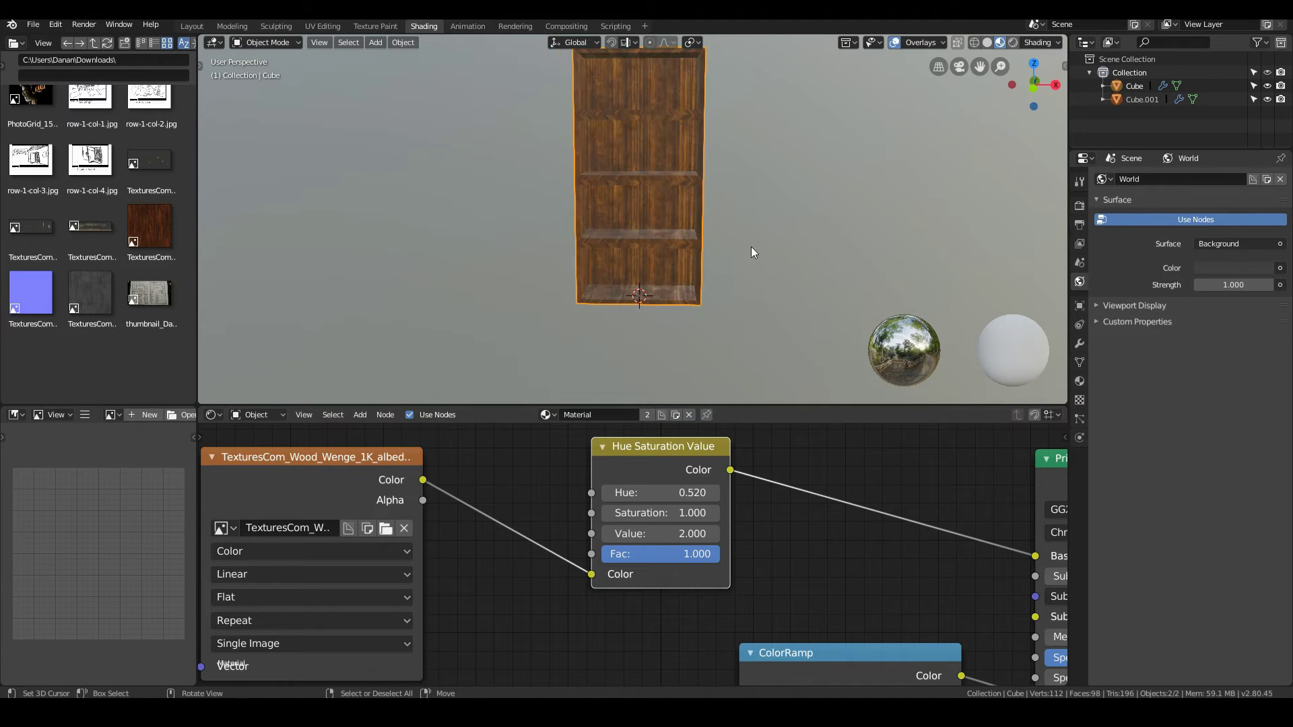
mouse_move(751, 247)
middle_down()
mouse_move(648, 249)
mouse_move(741, 242)
middle_up()
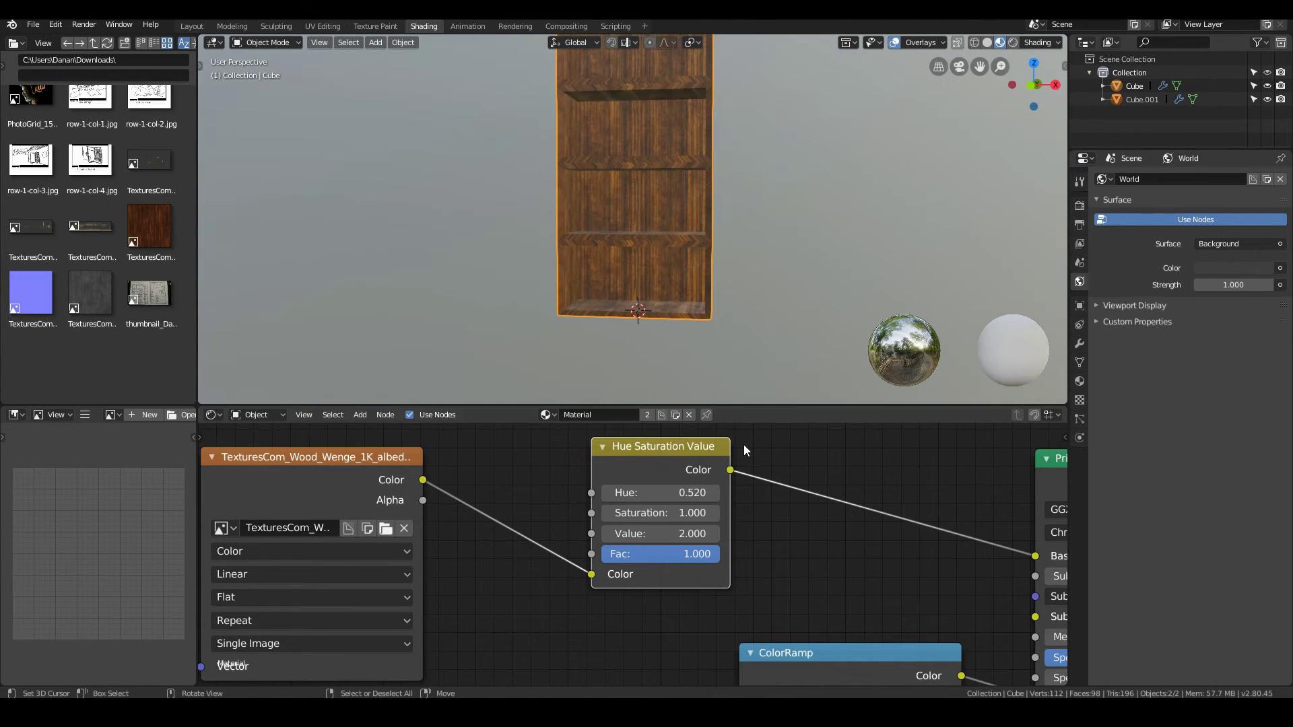
Set Value to 3.000, then lower it to 2.000 to darken the wood.
click(681, 534)
text(3)
key(Return)
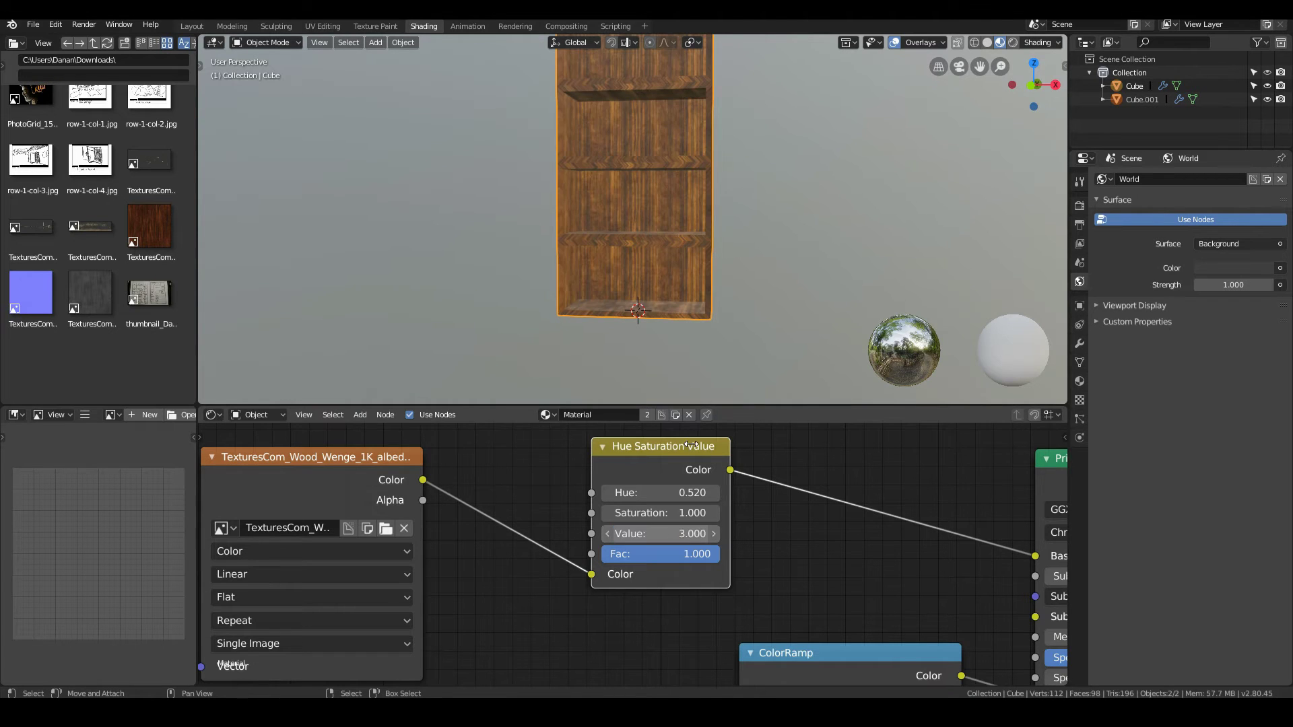
scroll(554, 124, down, 5)
middle_drag(554, 124, 594, 140)
scroll(578, 144, up, 3)
scroll(578, 144, up, 5)
click(689, 533)
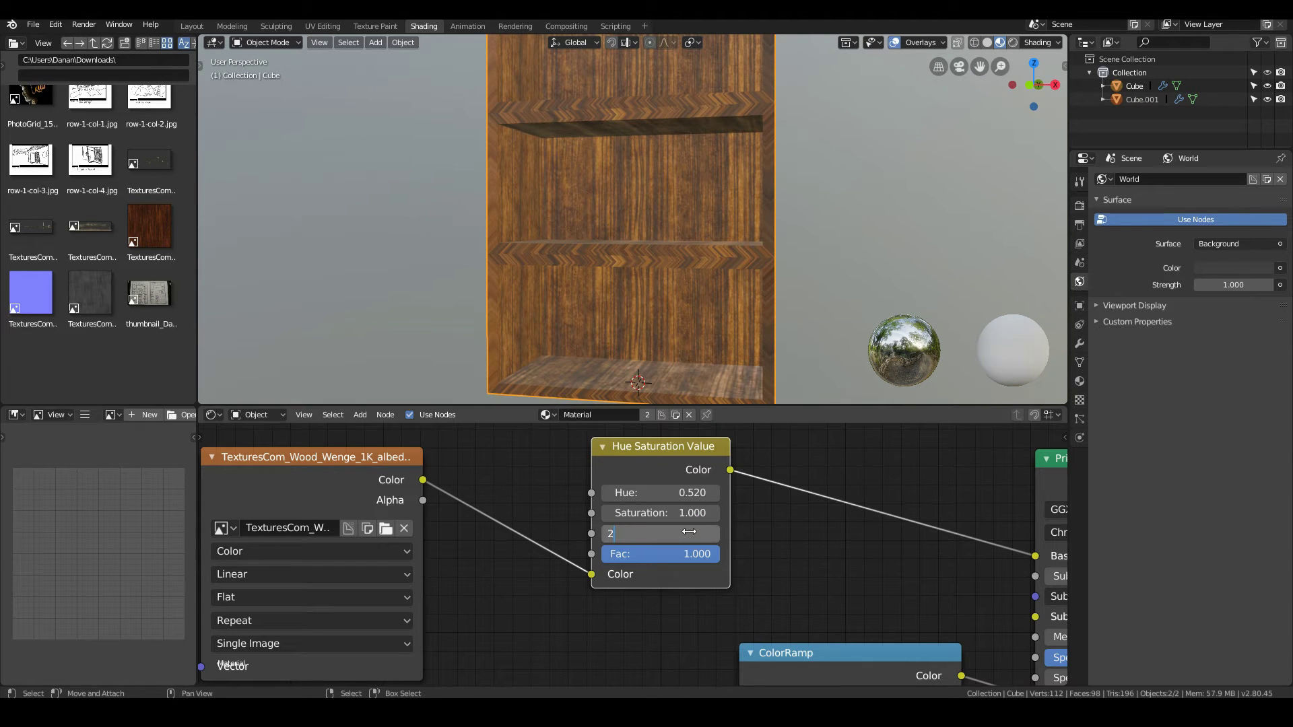
text(2)
key(Return)
Enter Edit Mode on the cabinet and turn the left panel into a UV Editor.
key(Tab)
scroll(641, 291, down, 2)
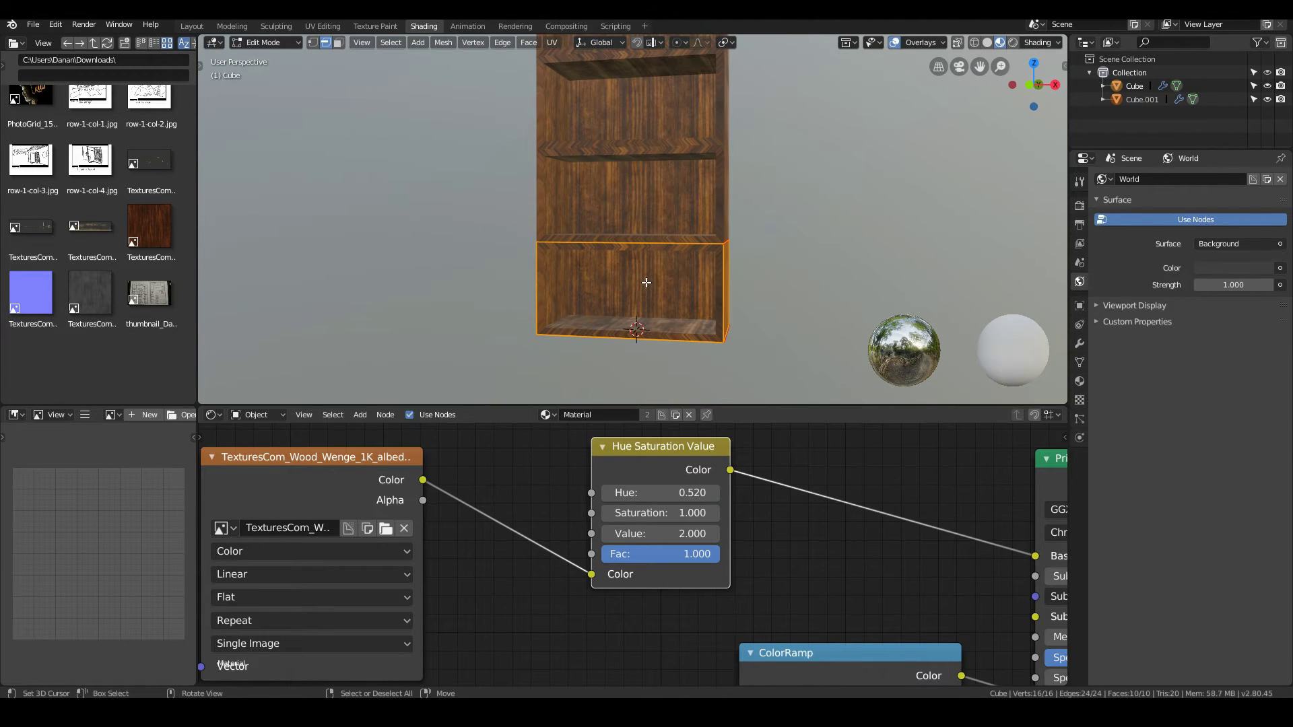
click(22, 418)
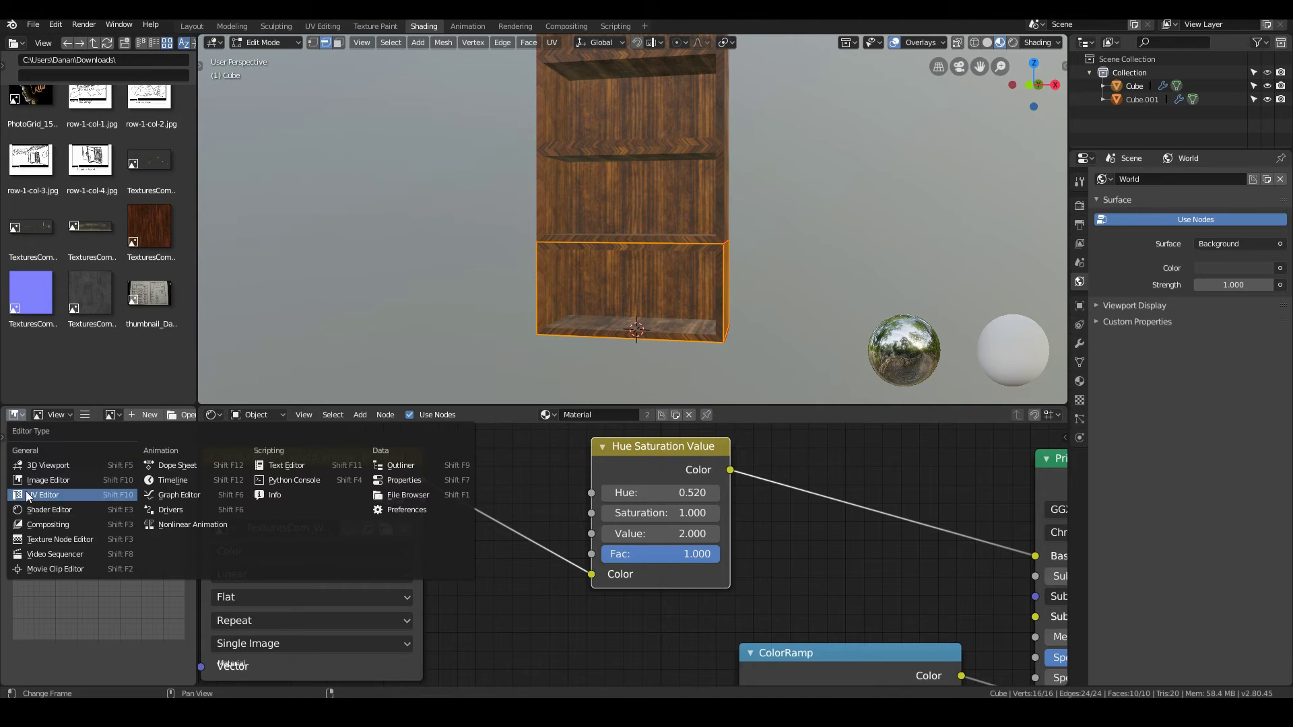
click(34, 509)
Scale the cabinet's UVs by 3, return to Object Mode and view from the front.
scroll(618, 328, down, 1)
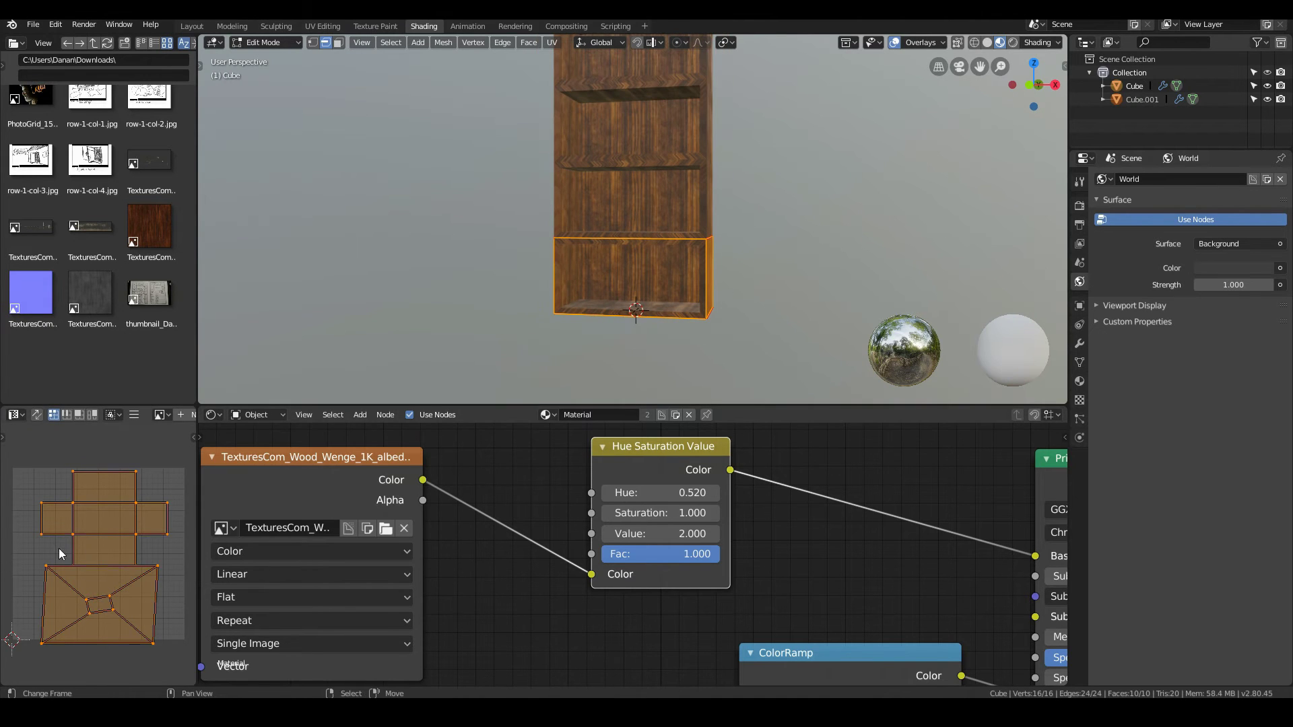
key(s)
key(3)
key(Return)
key(Tab)
scroll(520, 237, up, 6)
middle_drag(520, 238, 601, 264)
scroll(601, 268, down, 8)
key(KP_1)
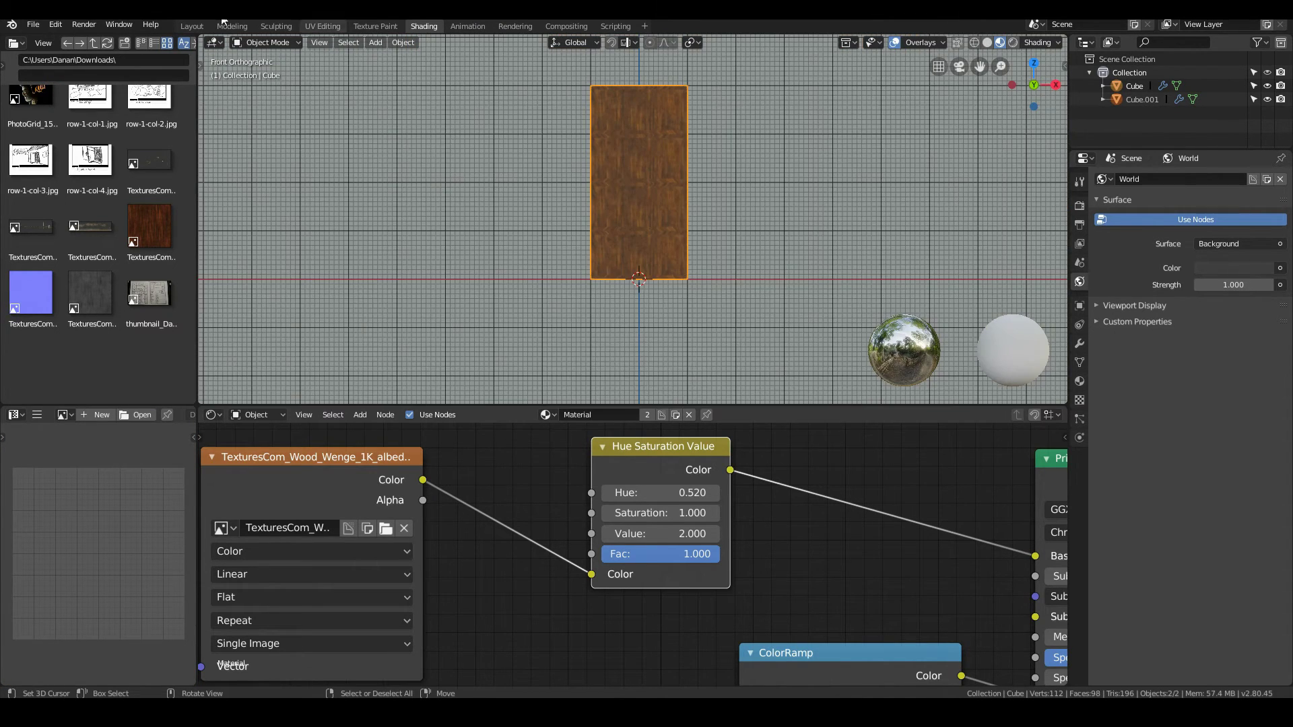
In the Modeling workspace with material preview, duplicate the shelves and delete the extra long-shelf copy.
click(232, 25)
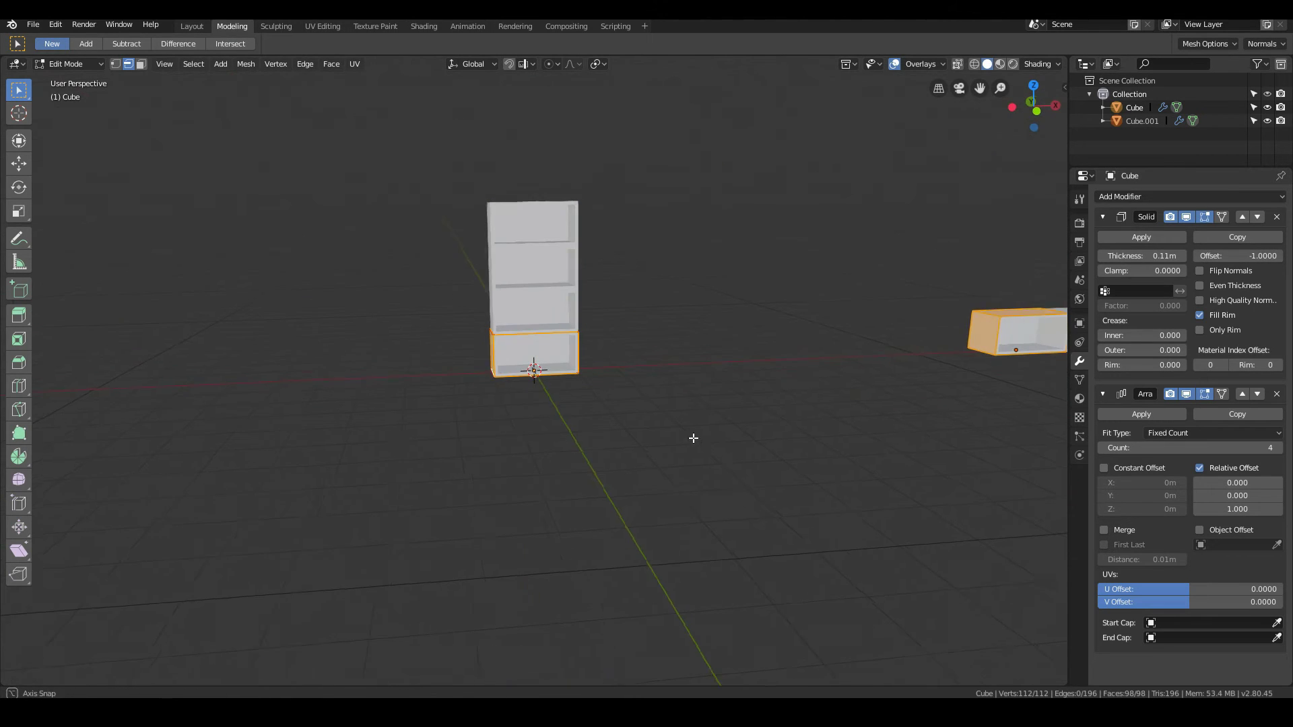
click(1000, 64)
key(Tab)
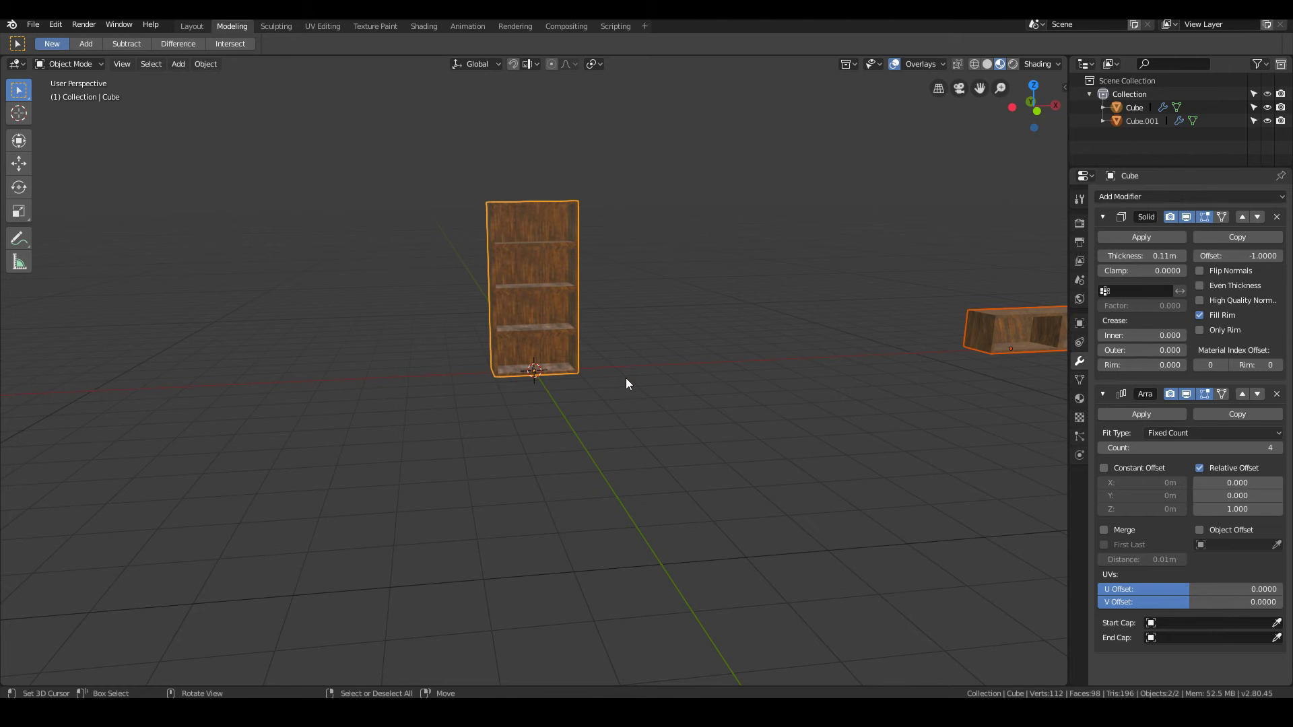
key(shift+d)
click(700, 376)
scroll(745, 377, down, 4)
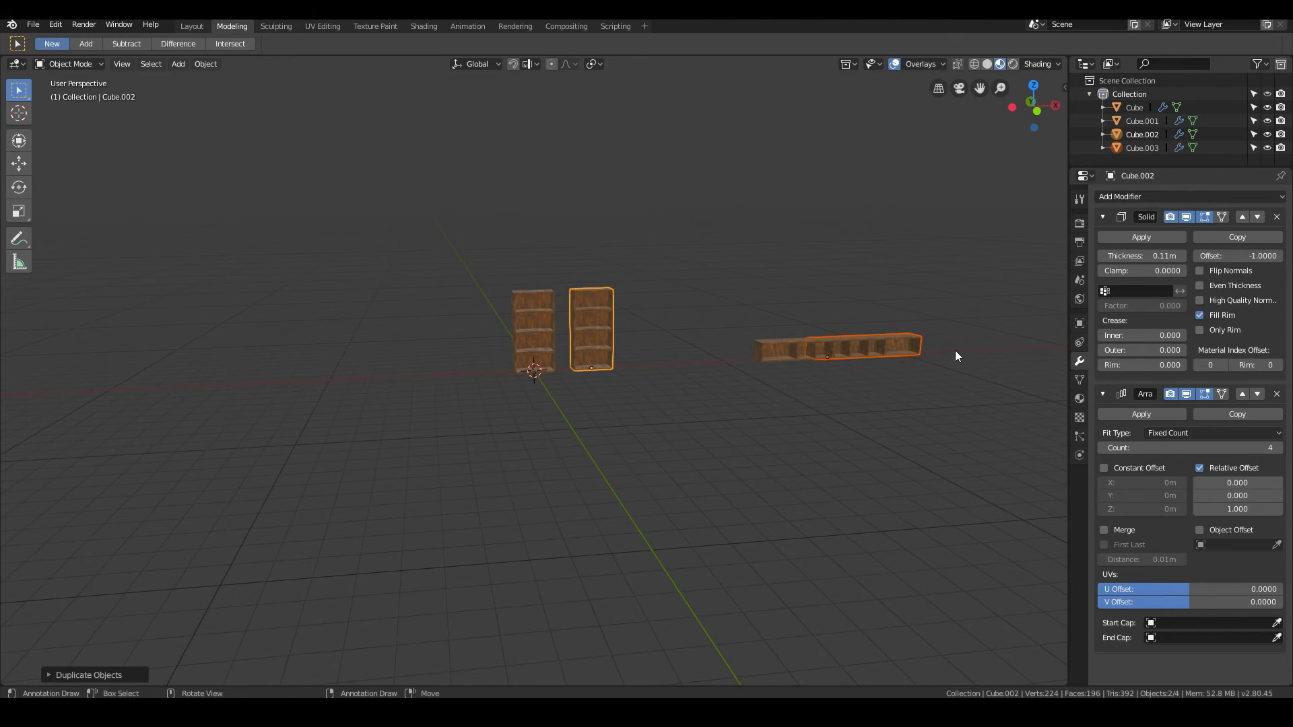
click(913, 350)
key(x)
click(915, 349)
scroll(593, 419, up, 2)
Move the bookshelf copy left along X, cut its Array count to 2 and widen it.
click(633, 349)
scroll(657, 366, up, 2)
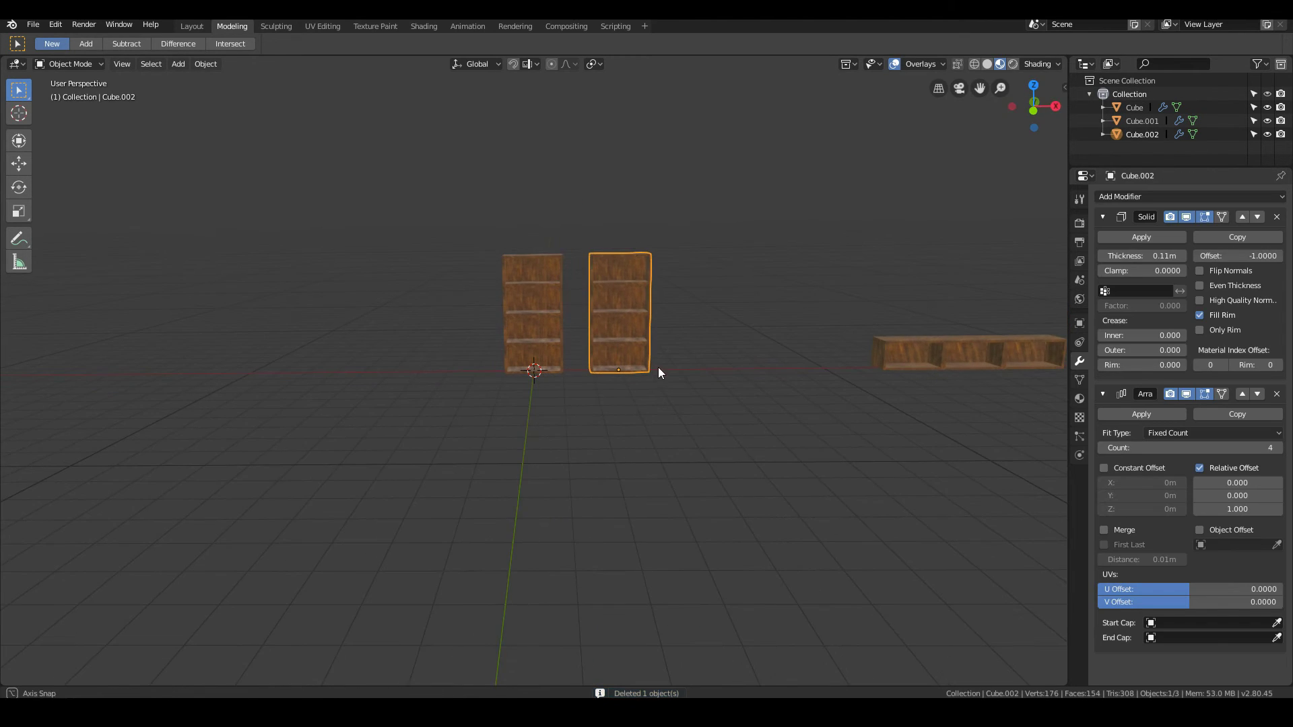
scroll(586, 393, up, 5)
key(g)
key(x)
click(606, 394)
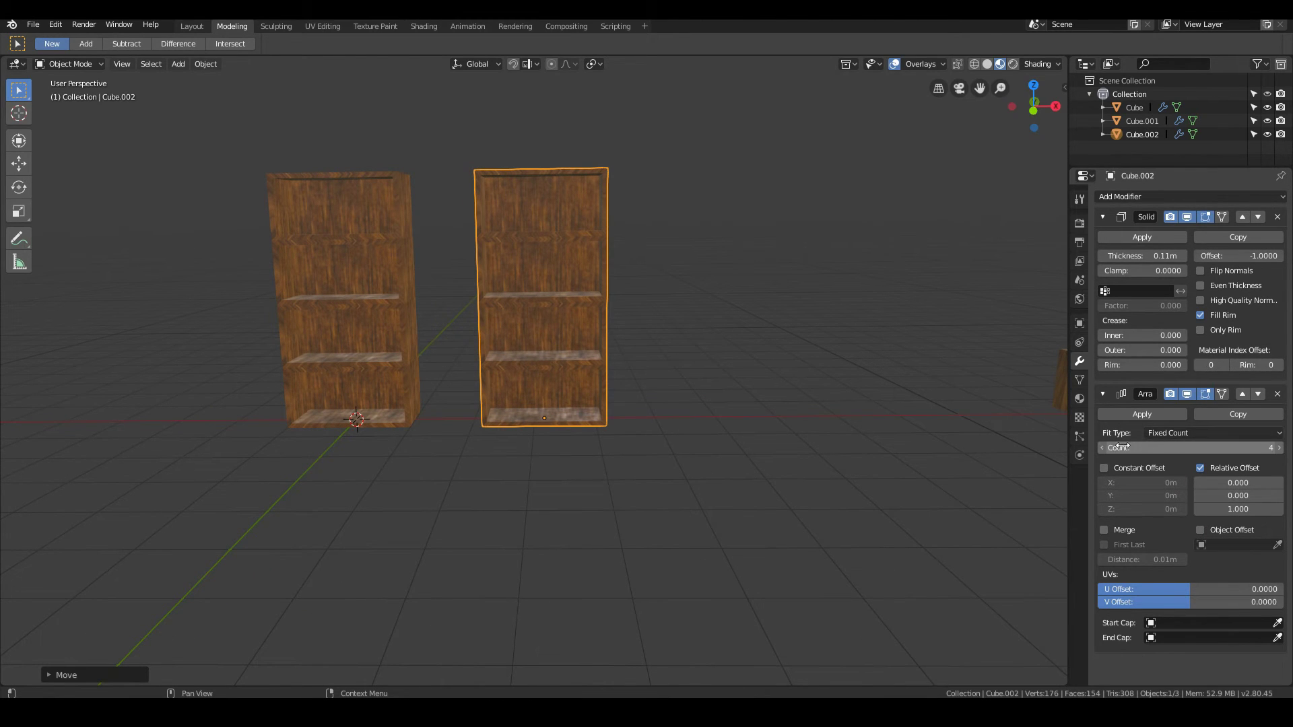
click(1103, 448)
click(1102, 448)
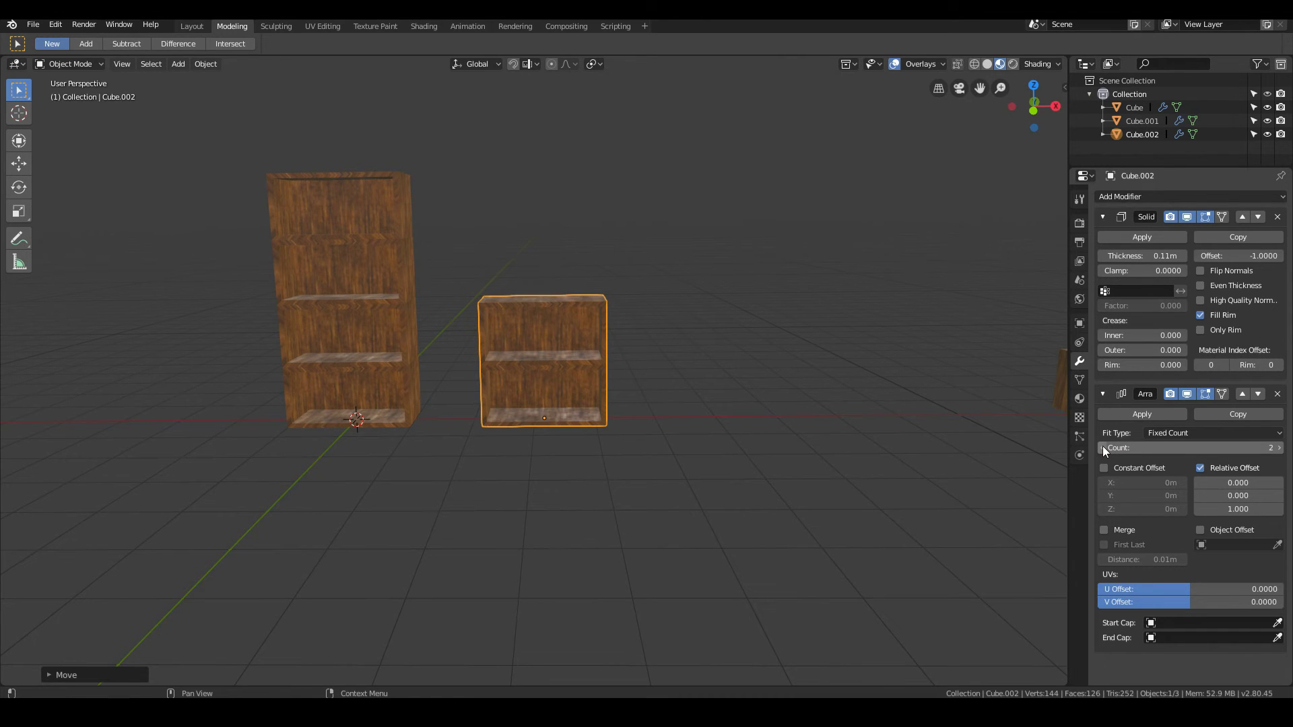
scroll(639, 398, up, 2)
key(s)
key(x)
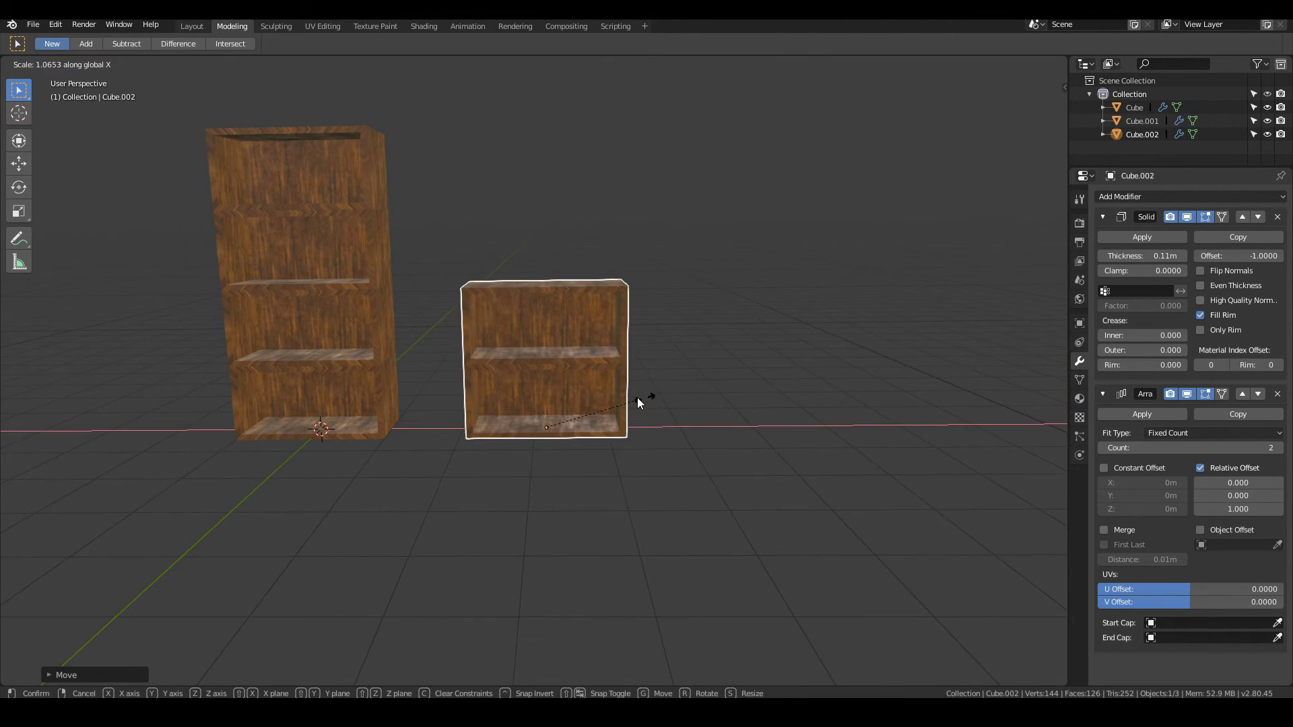
click(694, 414)
scroll(697, 419, down, 2)
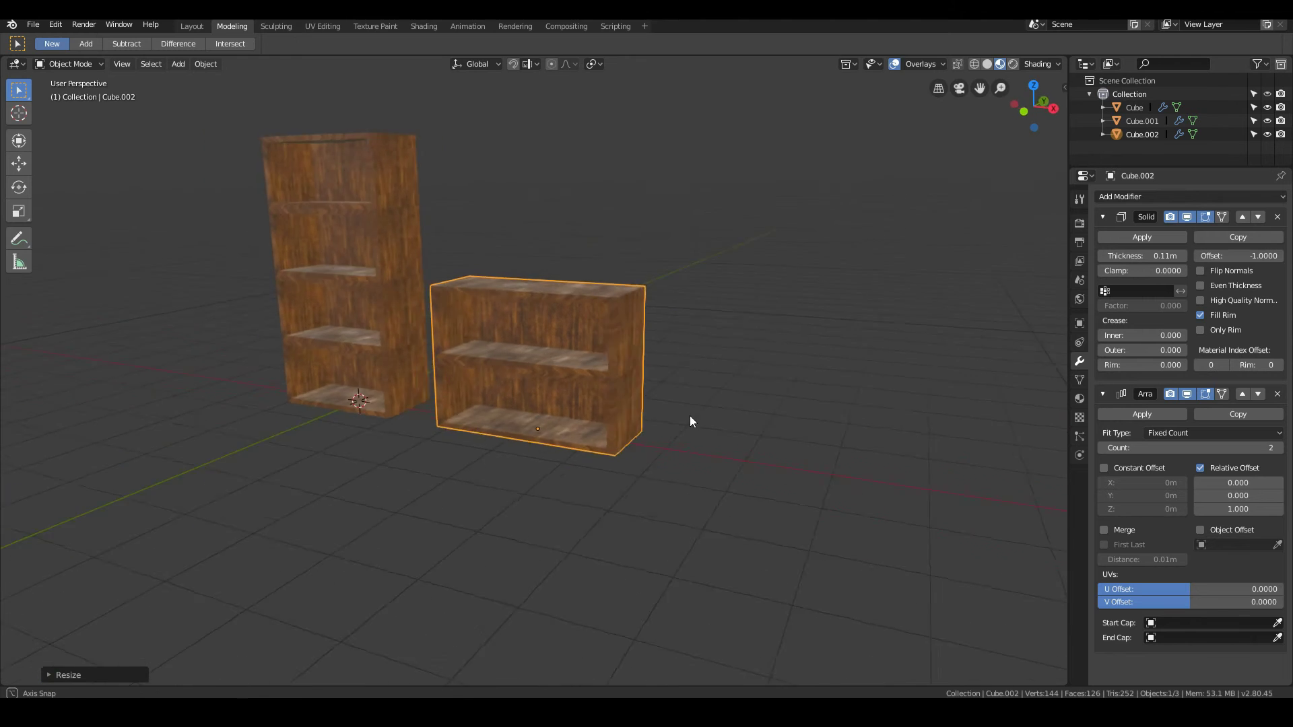
Duplicate the low shelf rightward, narrow it along X, raise its count to 5, and duplicate it.
key(shift+d)
key(x)
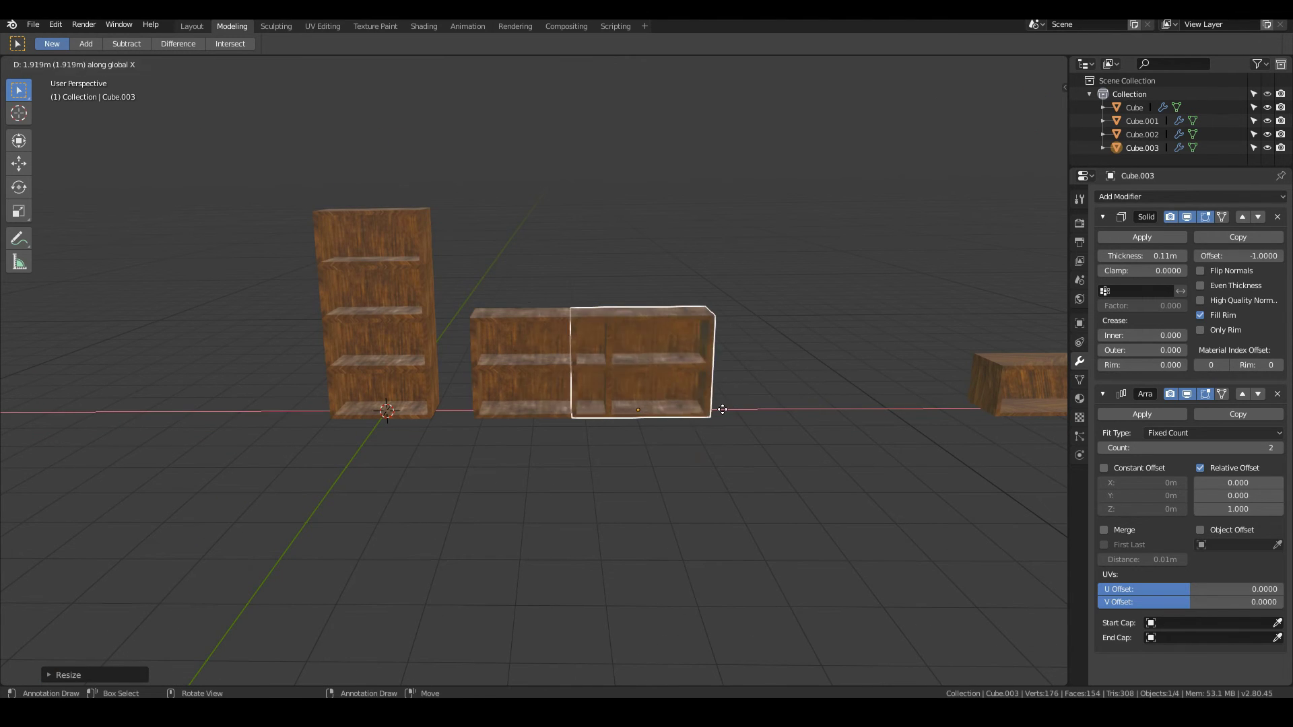
key(Return)
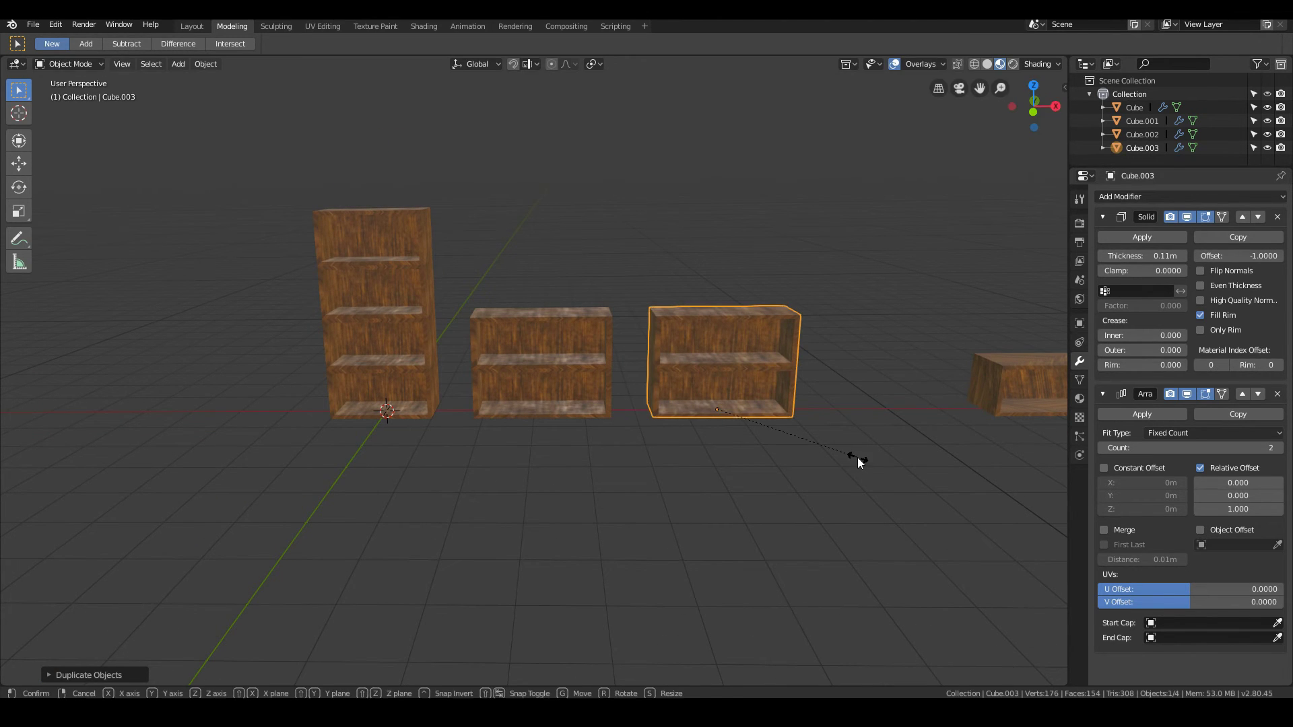
key(s)
key(x)
click(858, 463)
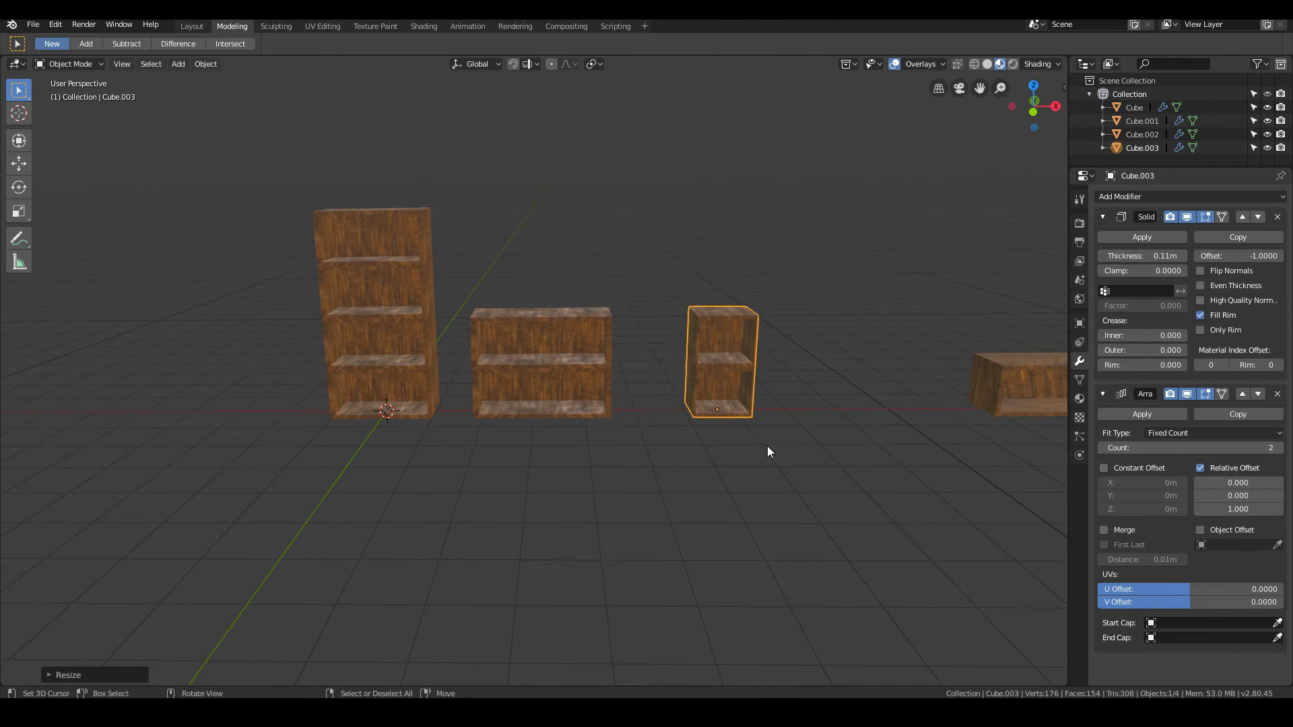
click(1279, 448)
click(1279, 448)
click(1279, 448)
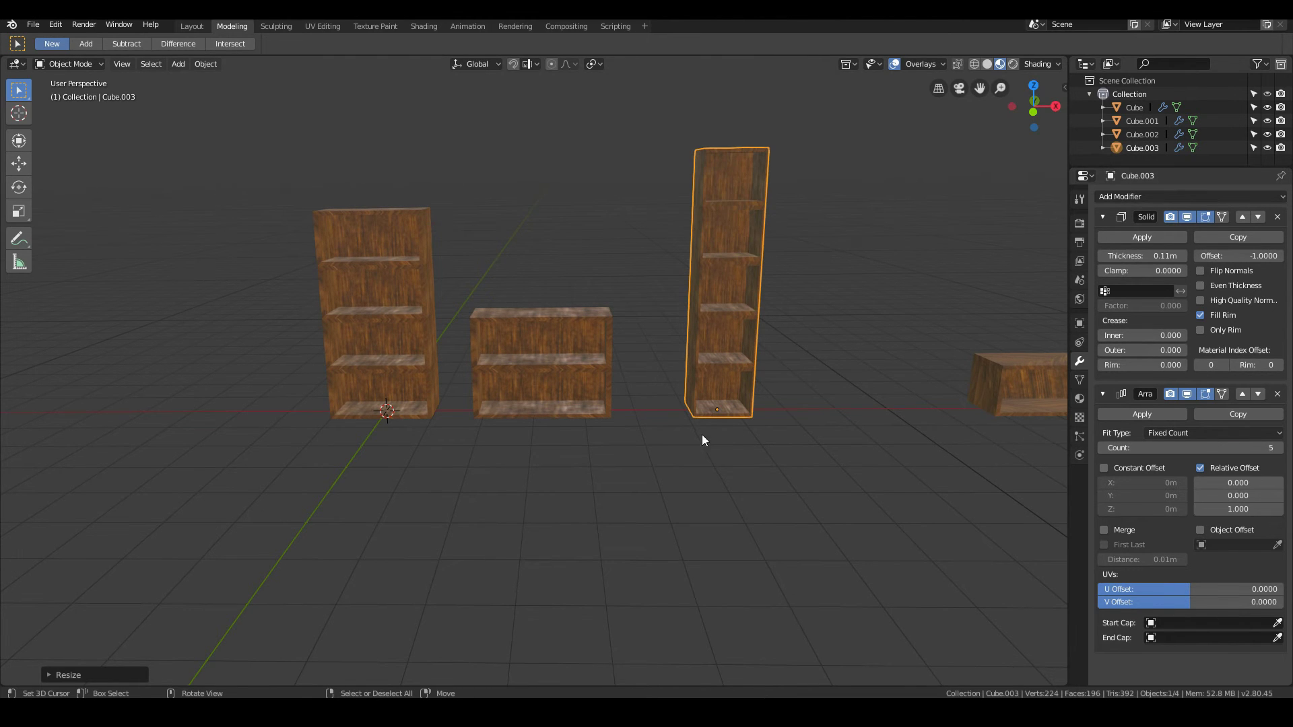
middle_drag(694, 430, 665, 405)
key(shift+d)
Slide the copied shelf along X to the far left of the other shelves.
key(z)
key(x)
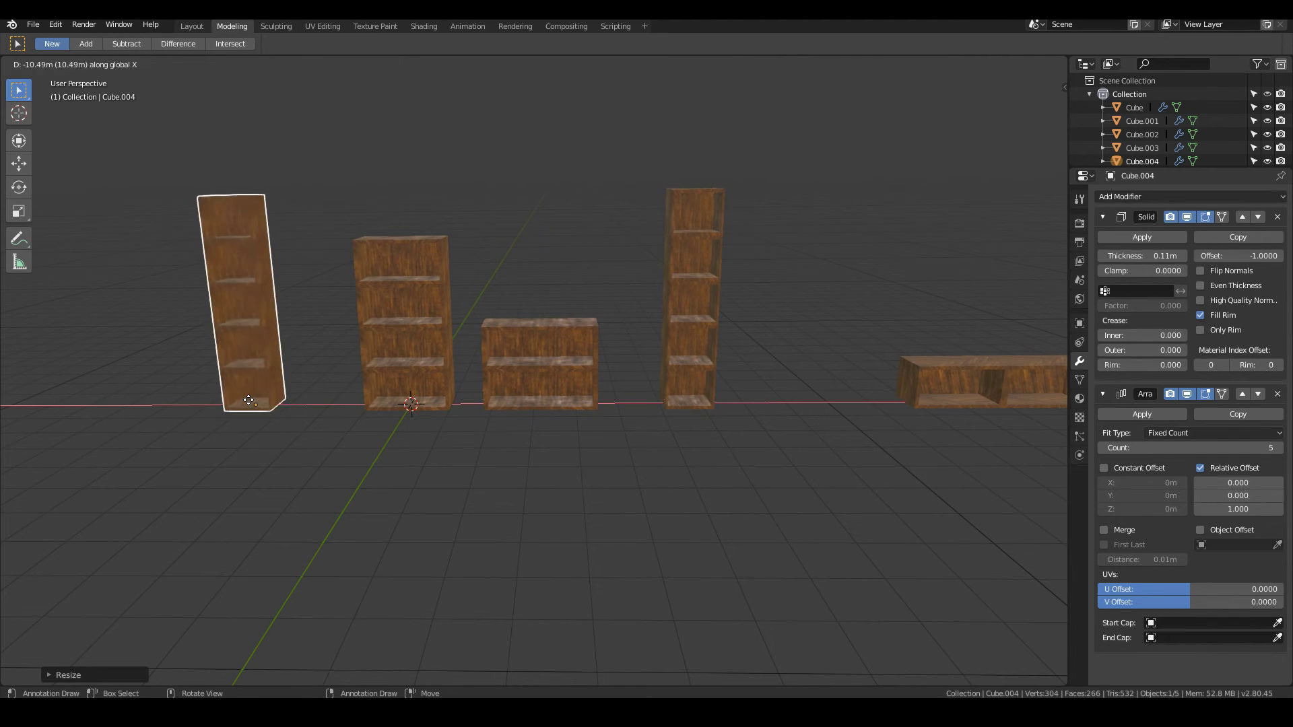
click(350, 404)
middle_drag(350, 404, 375, 454)
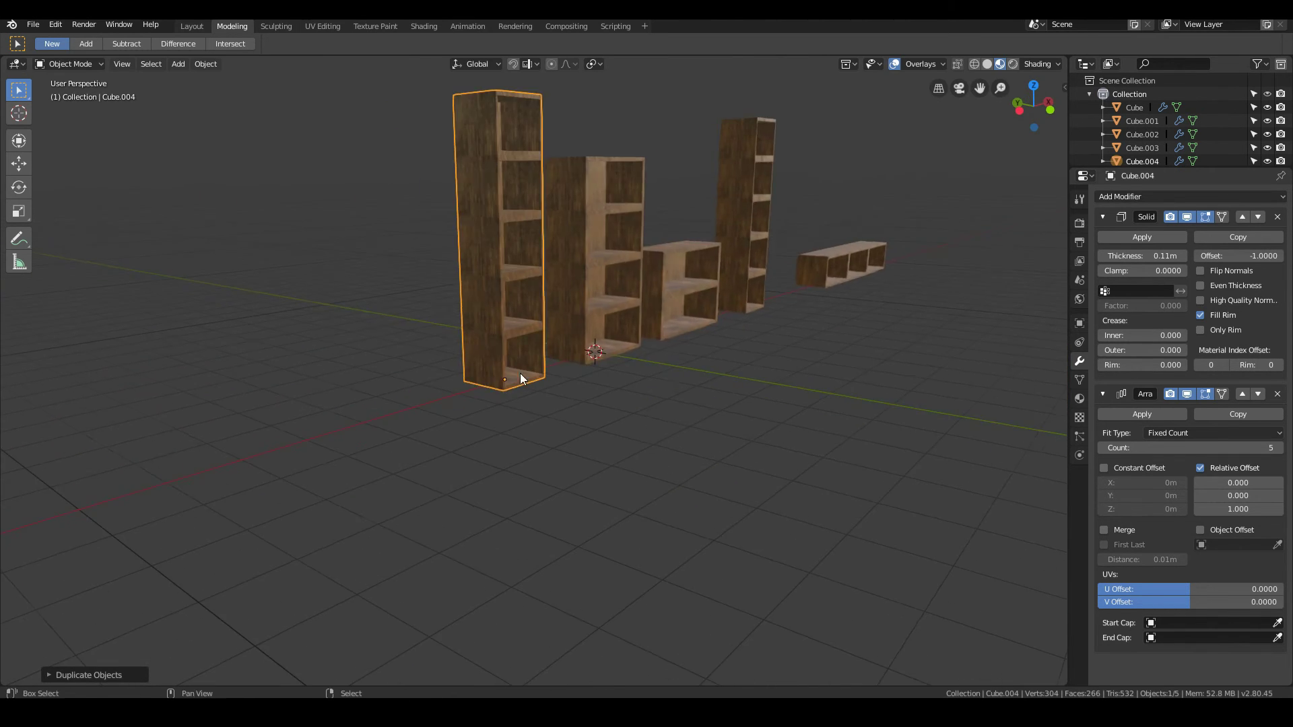
scroll(524, 427, up, 8)
Delete the front face of Cube.004 in Edit Mode so the shelf becomes open.
key(Tab)
middle_drag(179, 327, 786, 352)
click(973, 339)
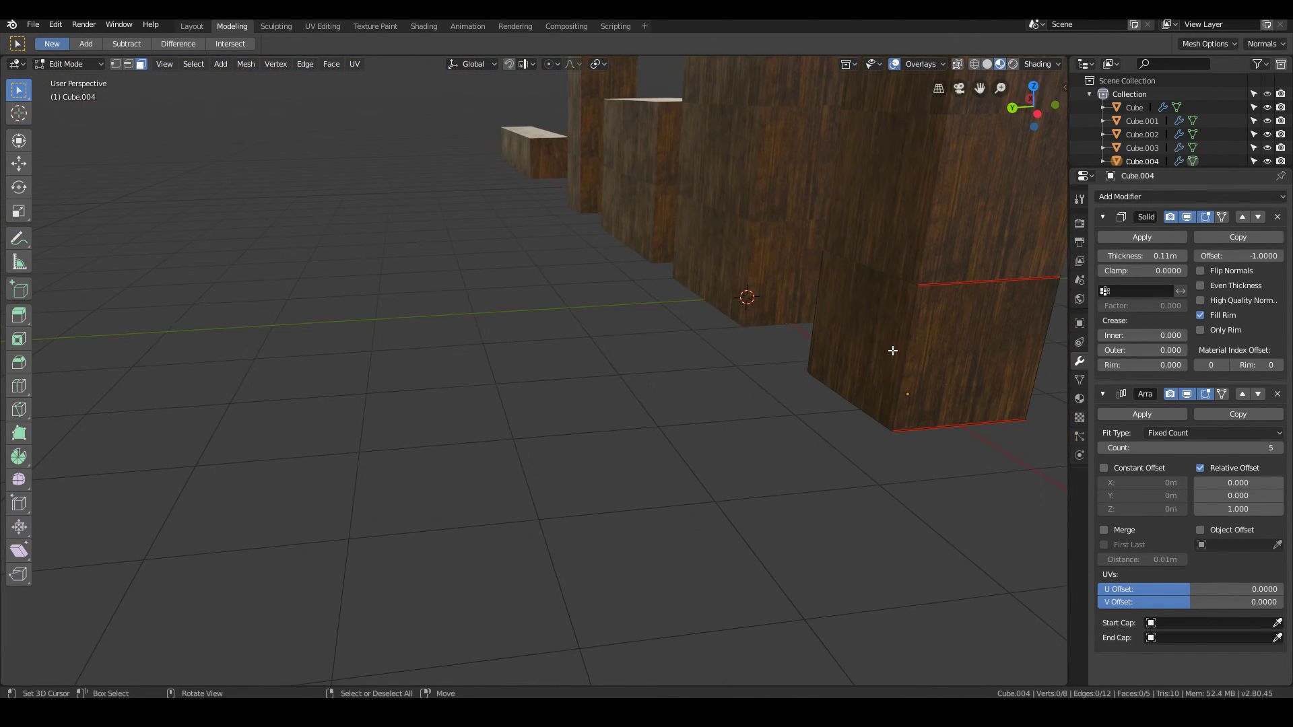
click(883, 354)
middle_drag(920, 365, 615, 362)
key(x)
click(797, 361)
key(Tab)
scroll(788, 364, down, 6)
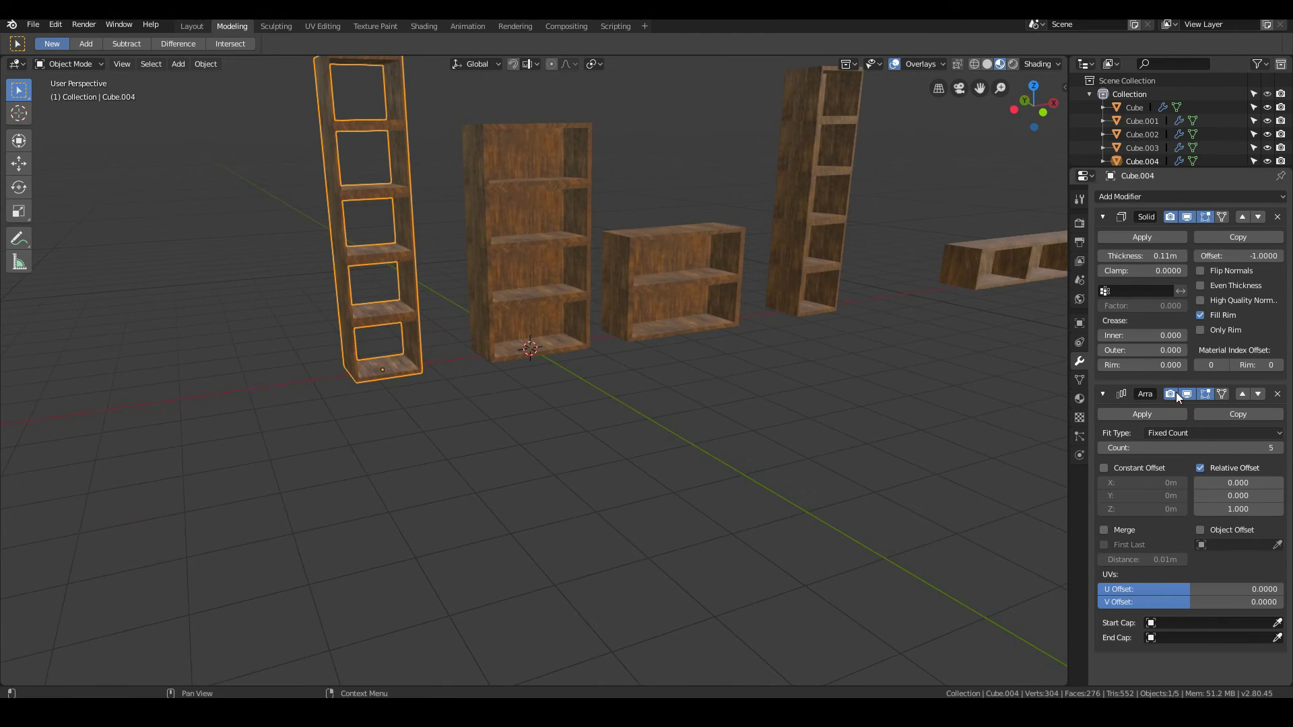
Set Cube.004's Array count to 4 and Solidify thickness to 0.06 m.
click(1102, 448)
middle_drag(774, 498, 819, 502)
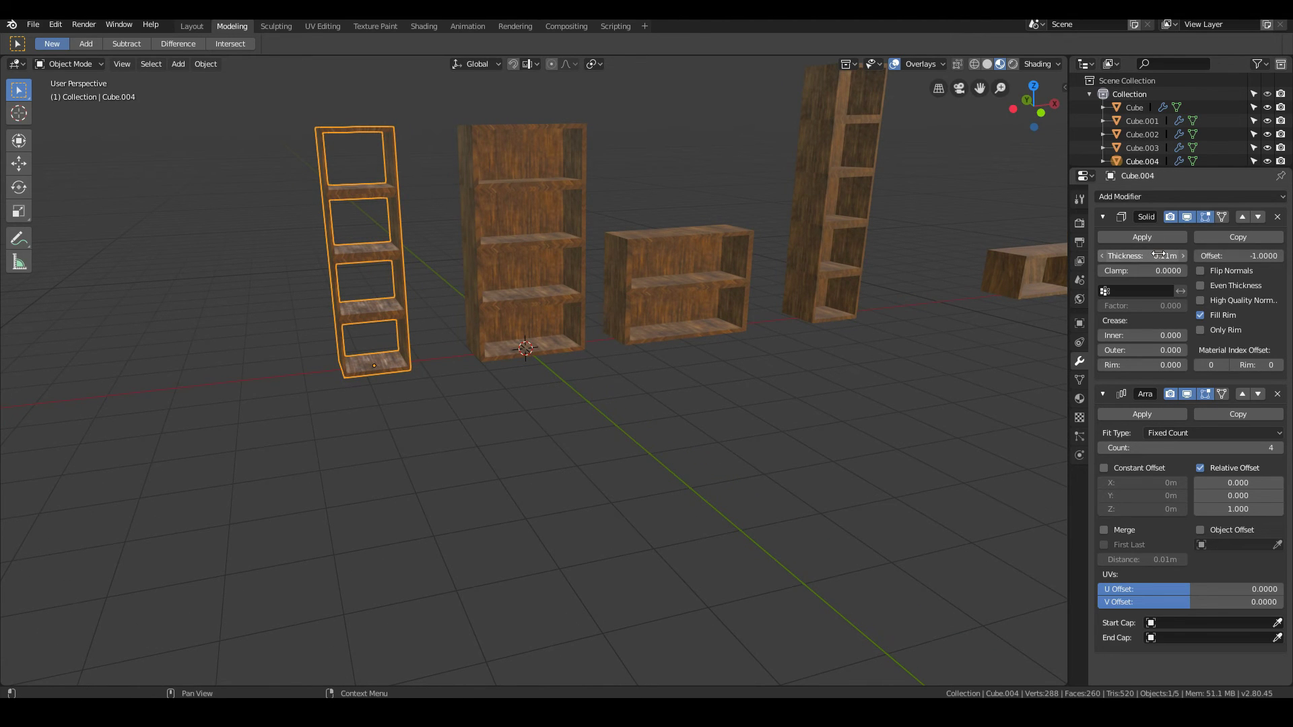
drag(1160, 255, 1160, 255)
key(KP_Decimal)
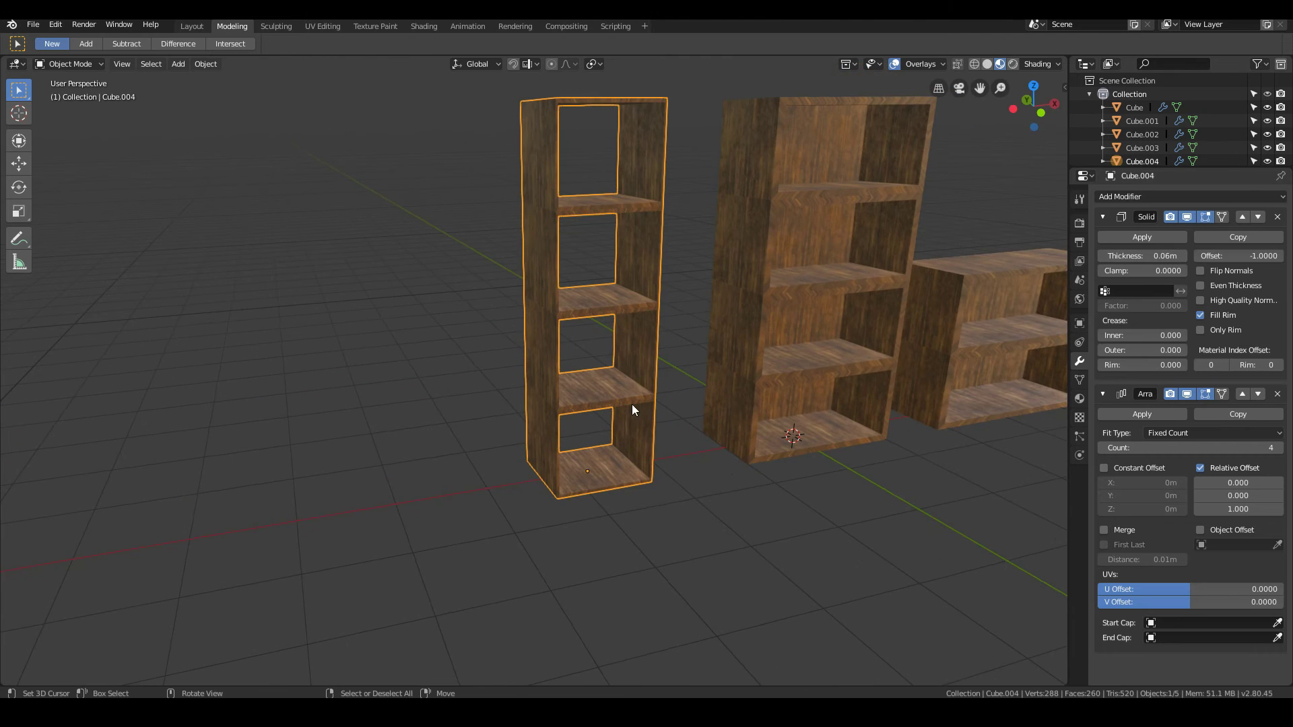
scroll(632, 404, up, 4)
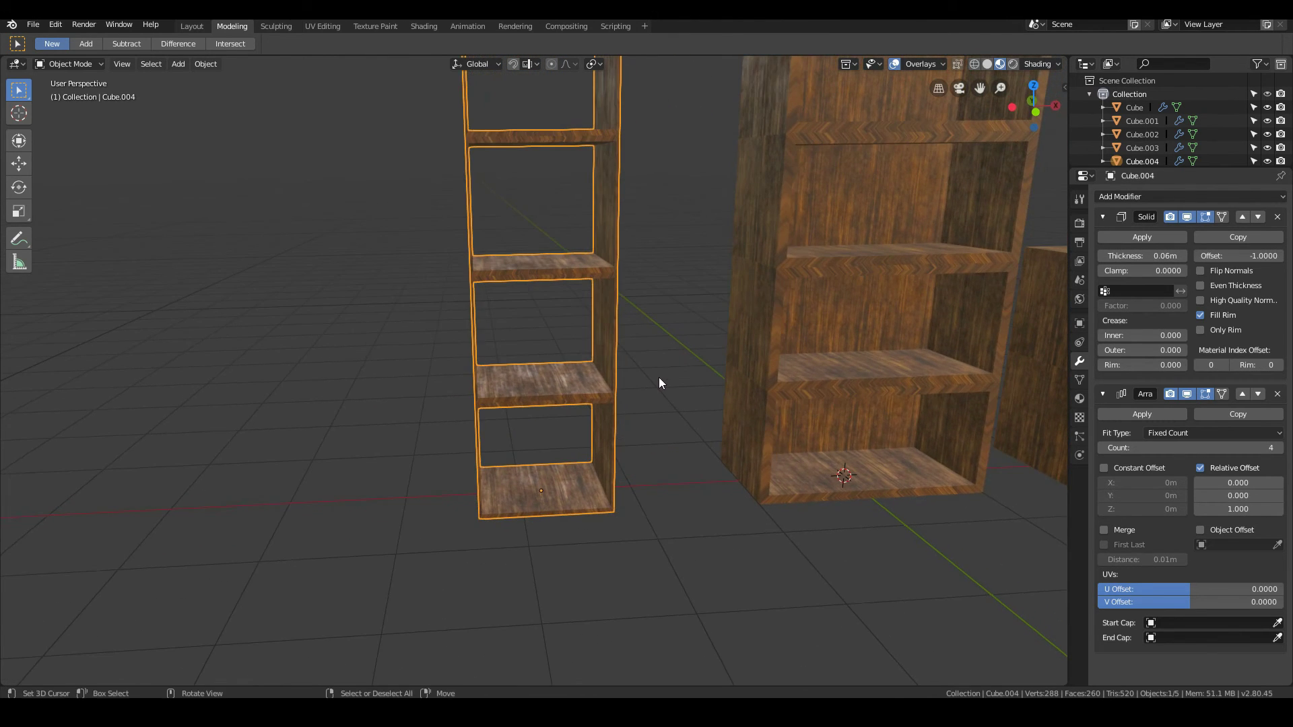
scroll(658, 383, down, 4)
middle_drag(641, 364, 757, 458)
scroll(652, 454, up, 6)
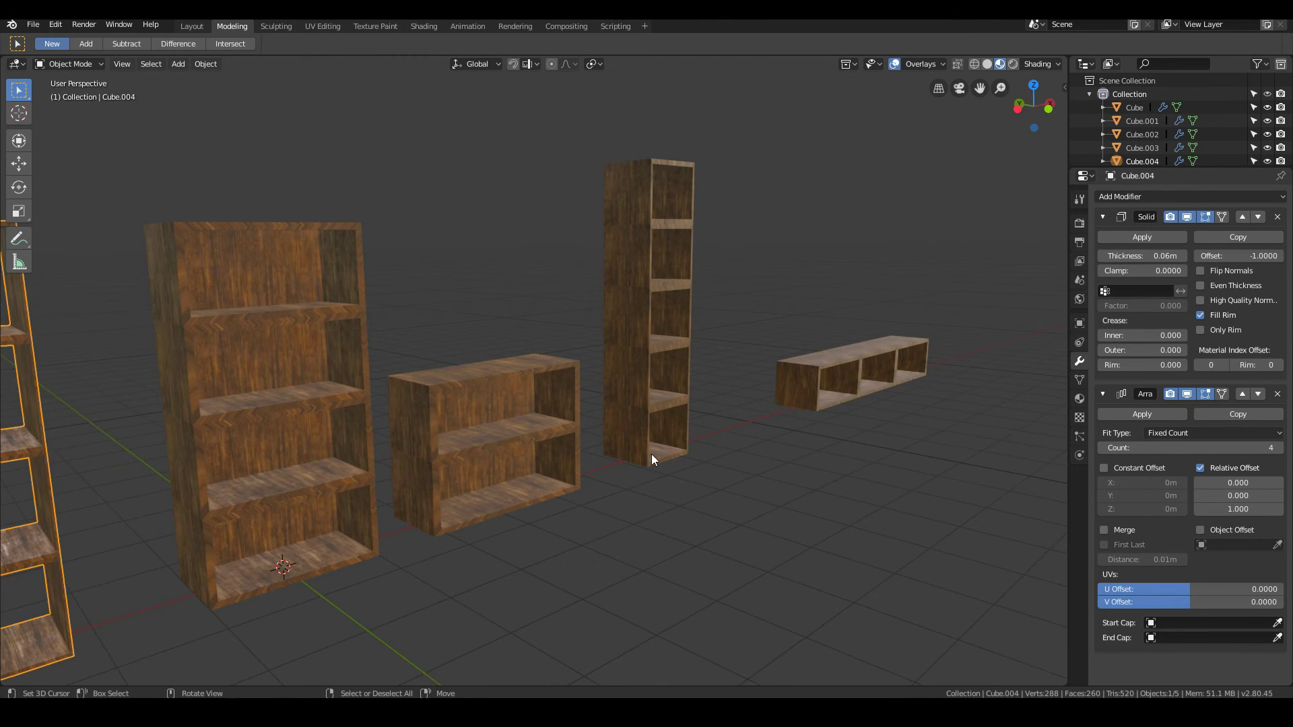
Orbit around the shelves, then toggle the ladder shelf's Array count to 3 and back to 4.
scroll(652, 454, down, 3)
scroll(652, 454, up, 2)
scroll(652, 454, down, 3)
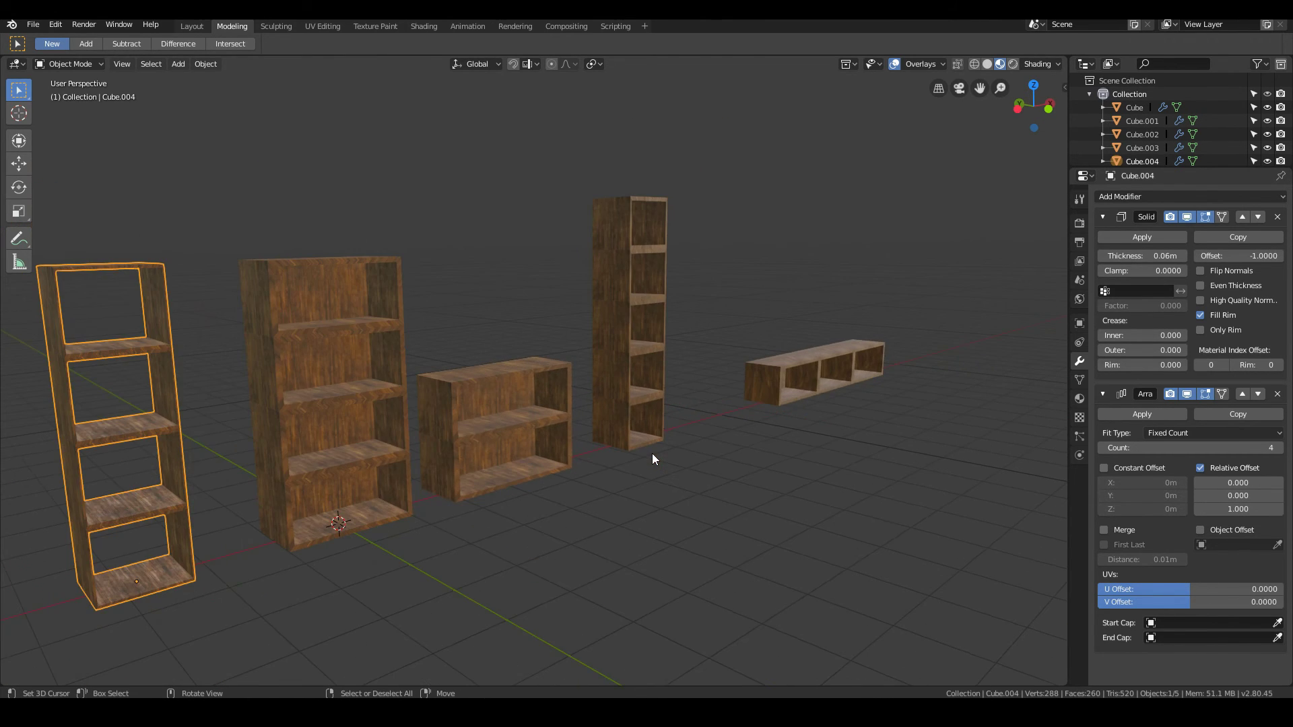
middle_drag(651, 453, 798, 520)
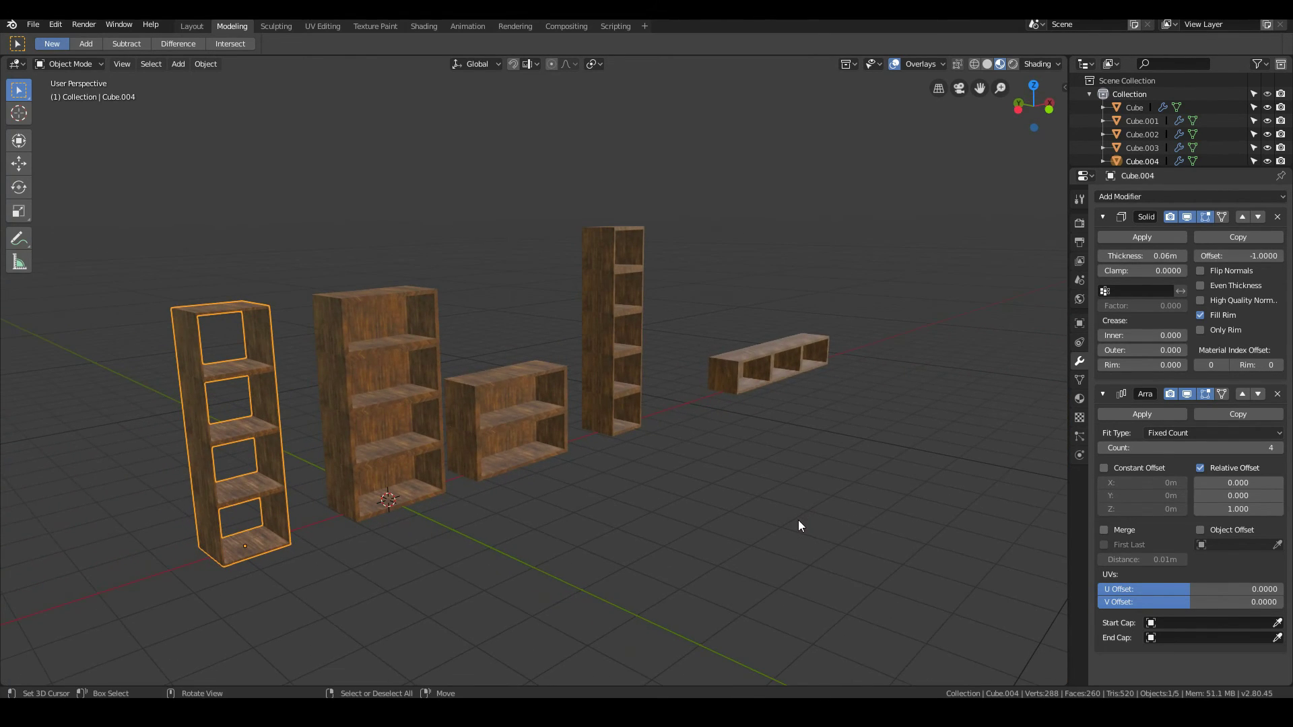
scroll(798, 520, up, 3)
scroll(798, 520, up, 2)
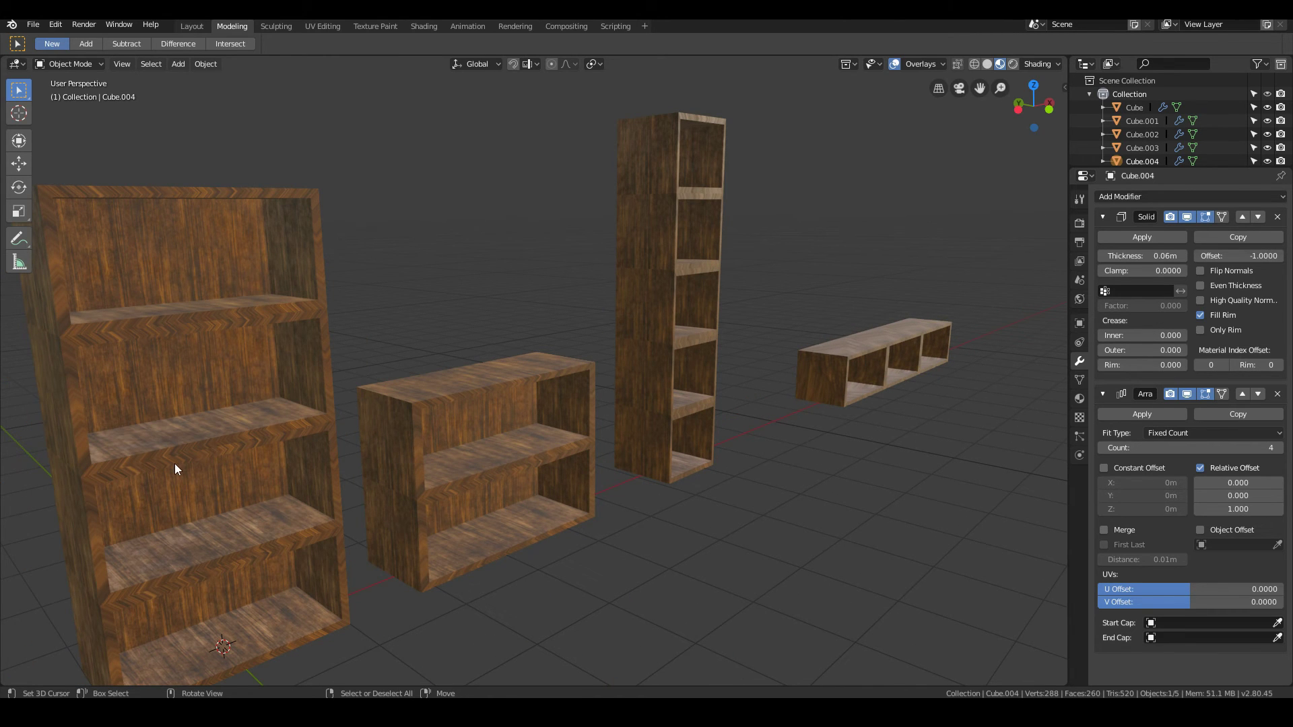
middle_drag(175, 463, 366, 439)
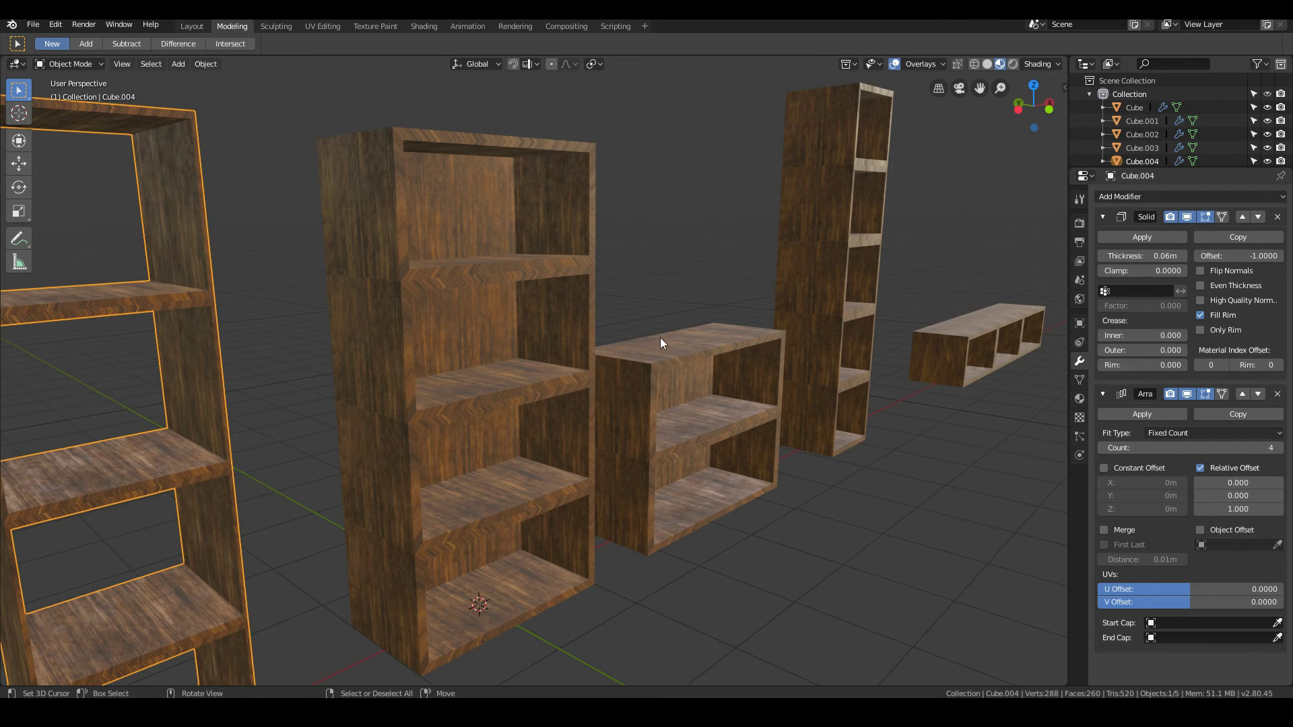
scroll(660, 344, down, 3)
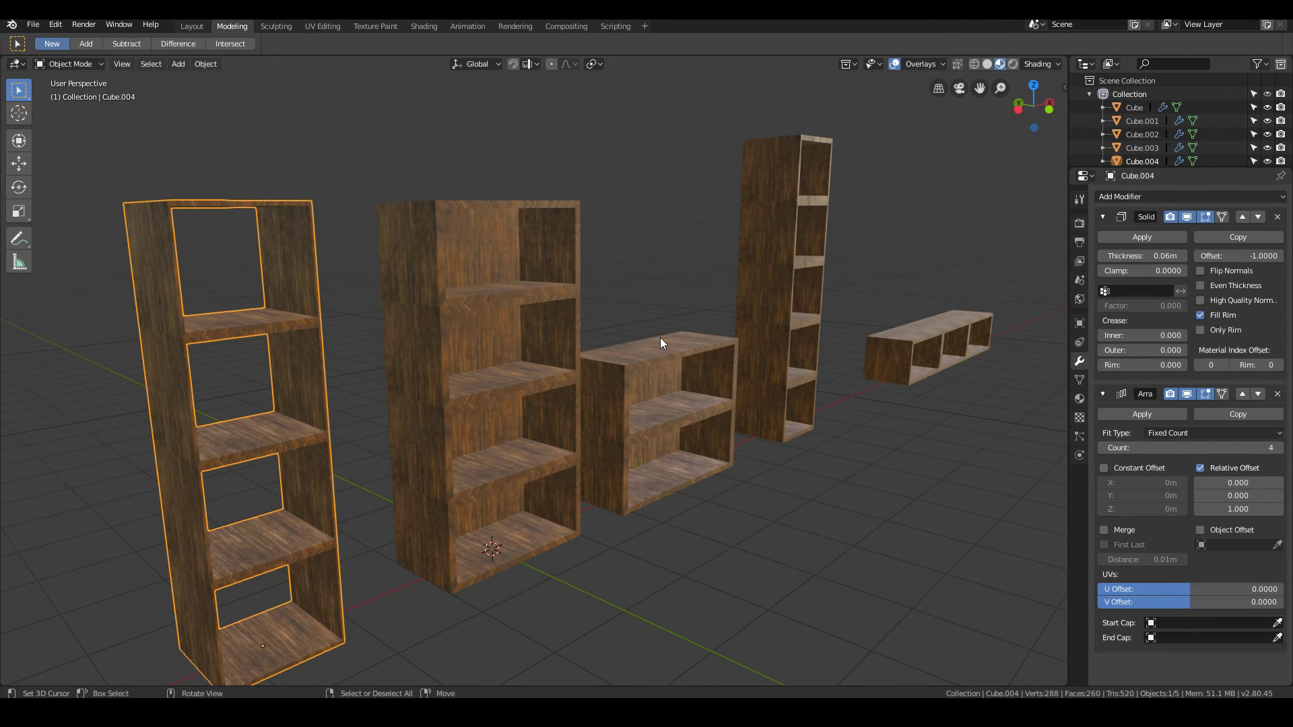
middle_drag(660, 338, 680, 407)
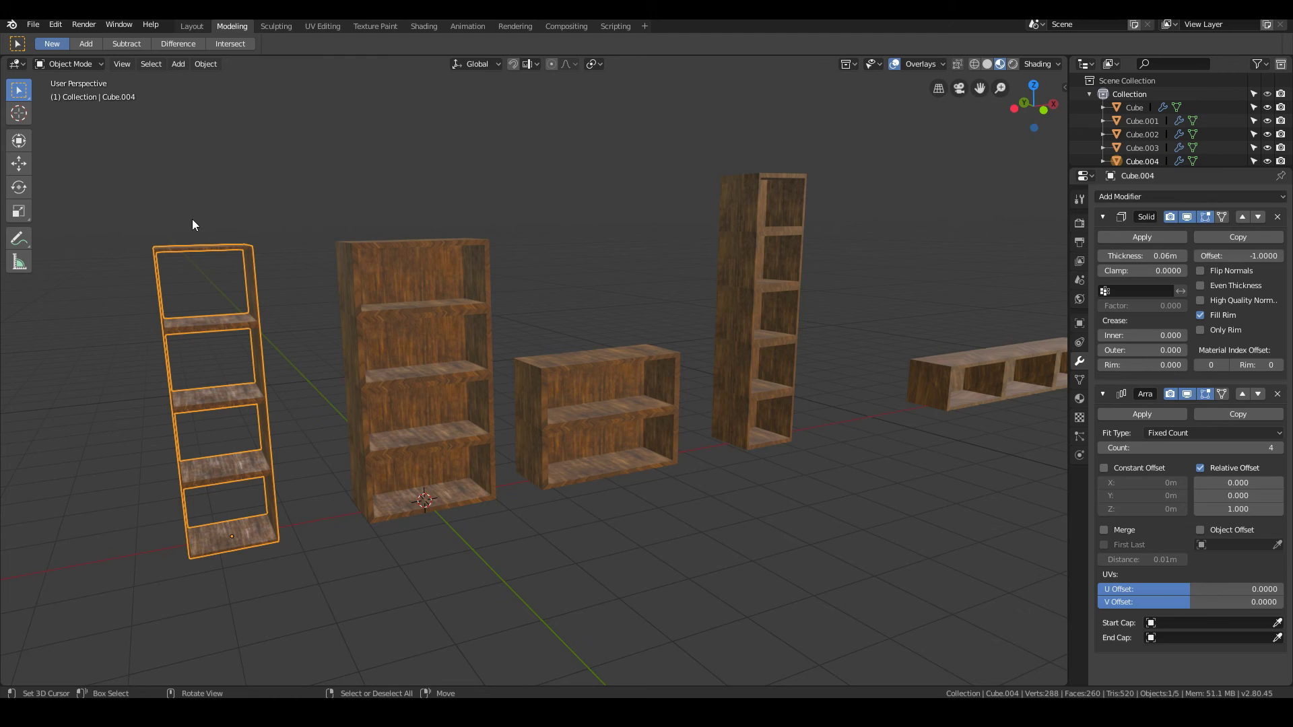
click(1102, 448)
click(1283, 450)
Select the tall bookshelf and apply its Solidify and Array modifiers.
click(32, 25)
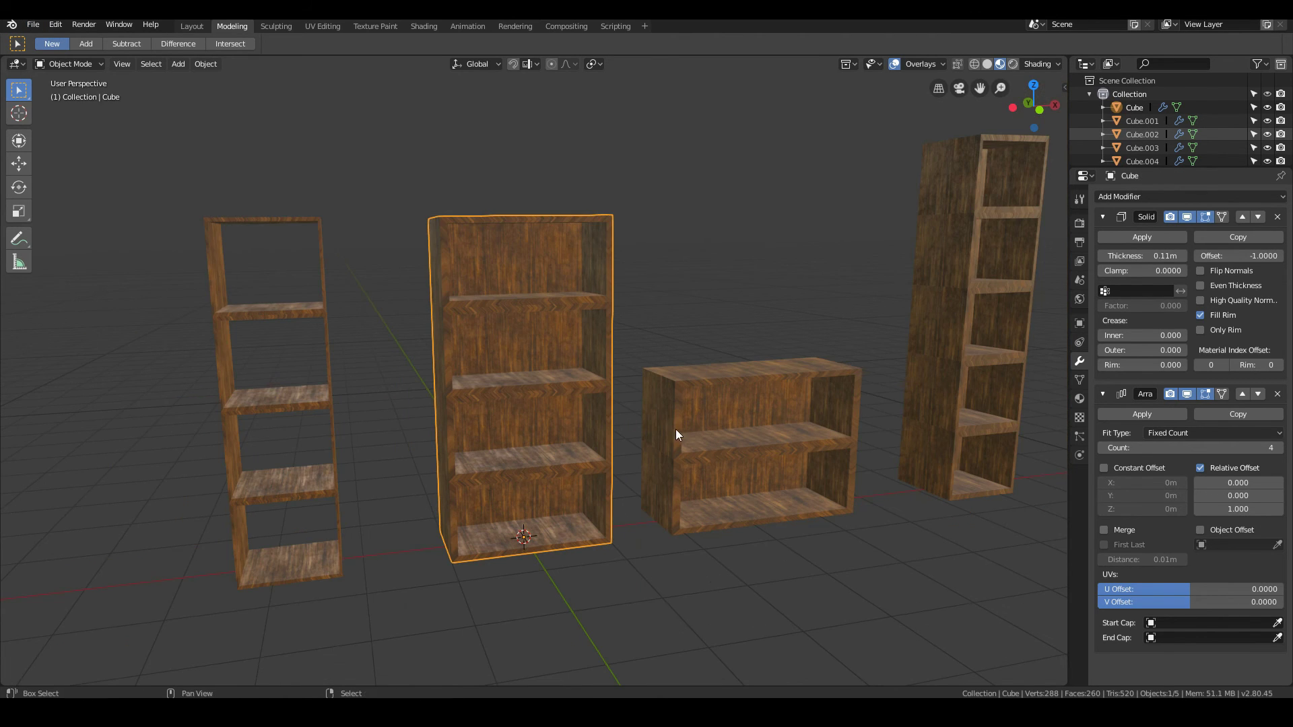
middle_drag(676, 430, 616, 433)
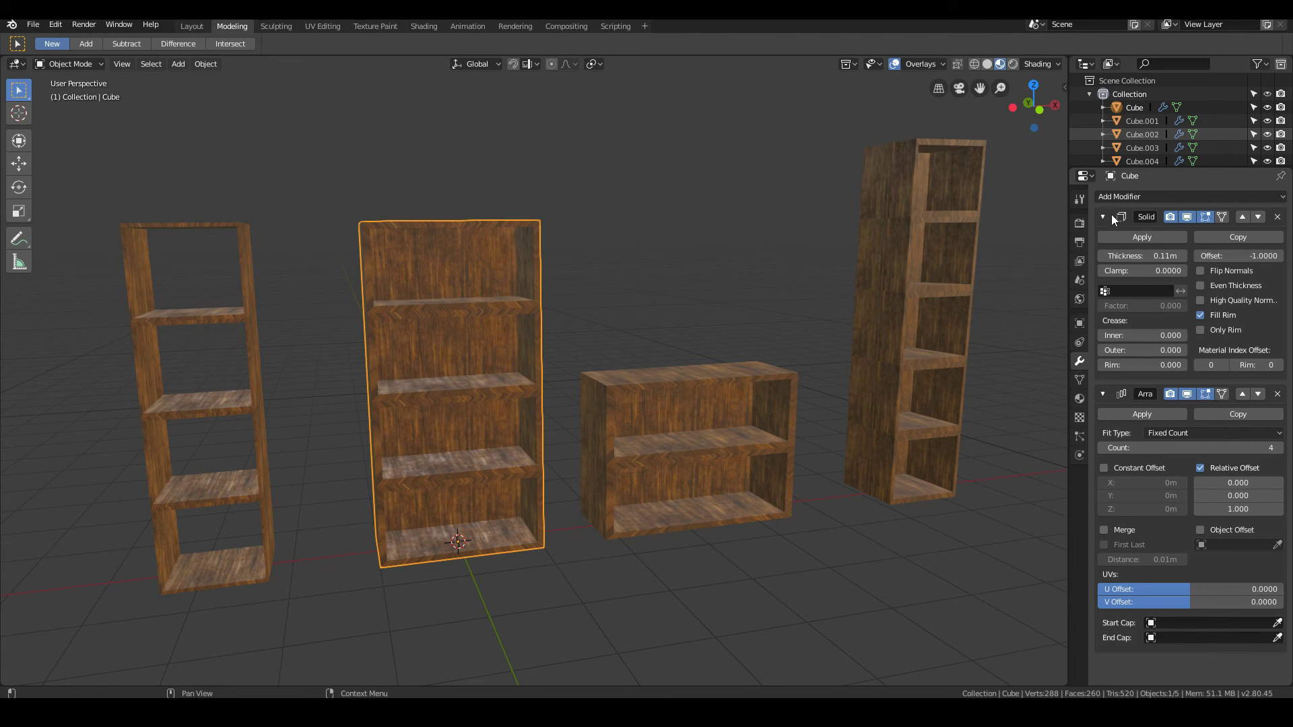
click(1145, 237)
click(1146, 236)
In Edit Mode, box-select all the tall bookshelf's faces from the front view.
key(Tab)
key(Tab)
scroll(443, 435, up, 3)
middle_drag(443, 435, 425, 439)
key(Tab)
click(409, 401)
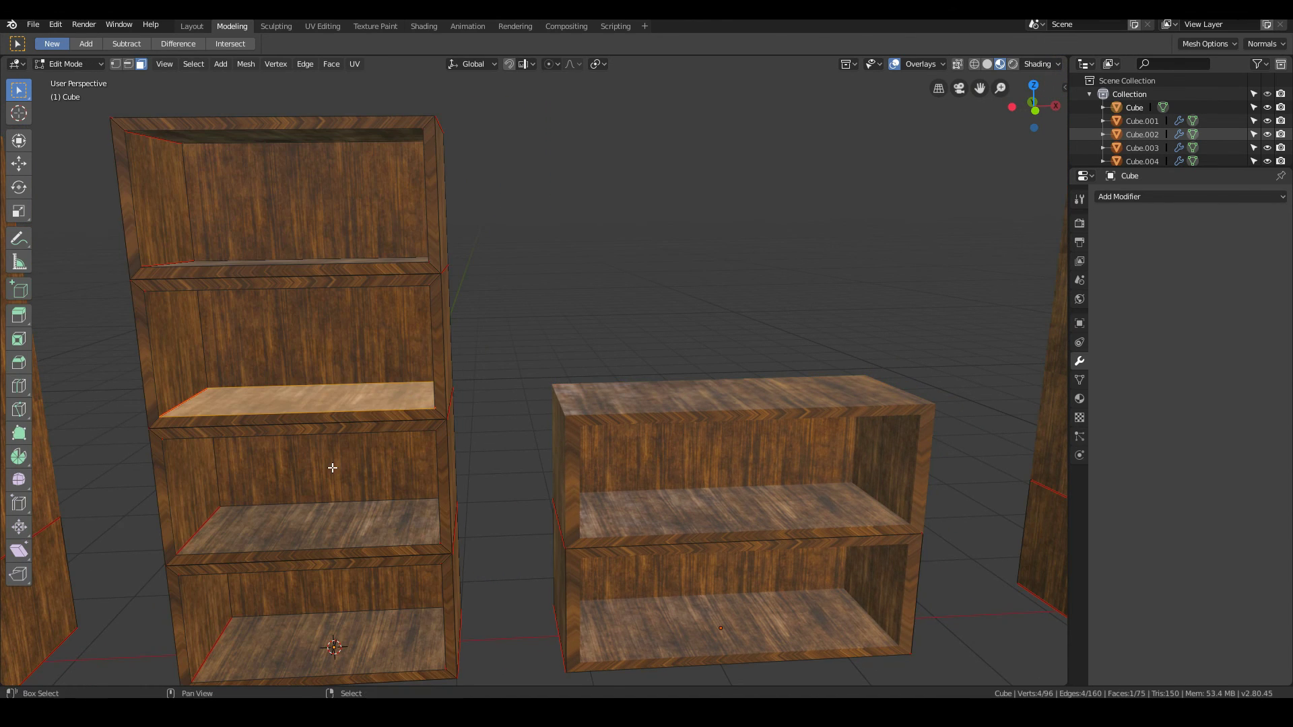
middle_drag(332, 467, 440, 458)
key(KP_1)
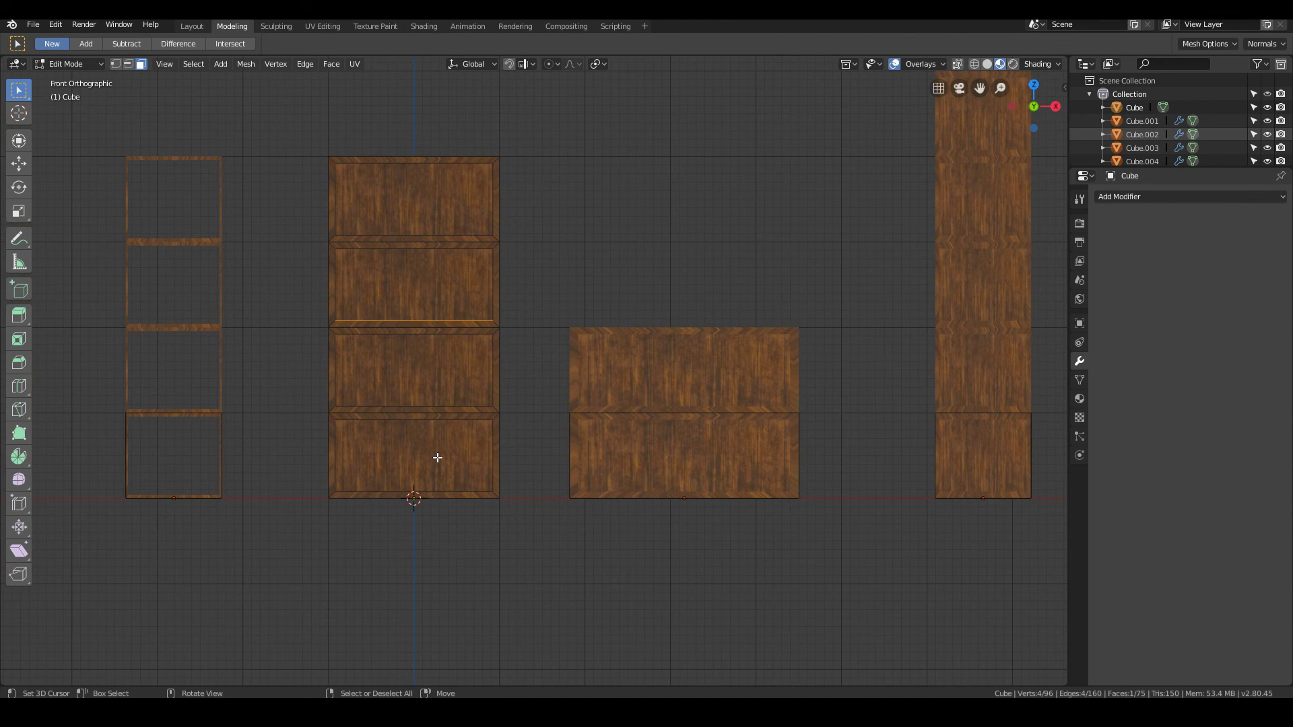
scroll(438, 458, up, 1)
key(b)
drag(282, 111, 502, 528)
Check the selection from the side and deselect the four compartment back panels.
key(KP_3)
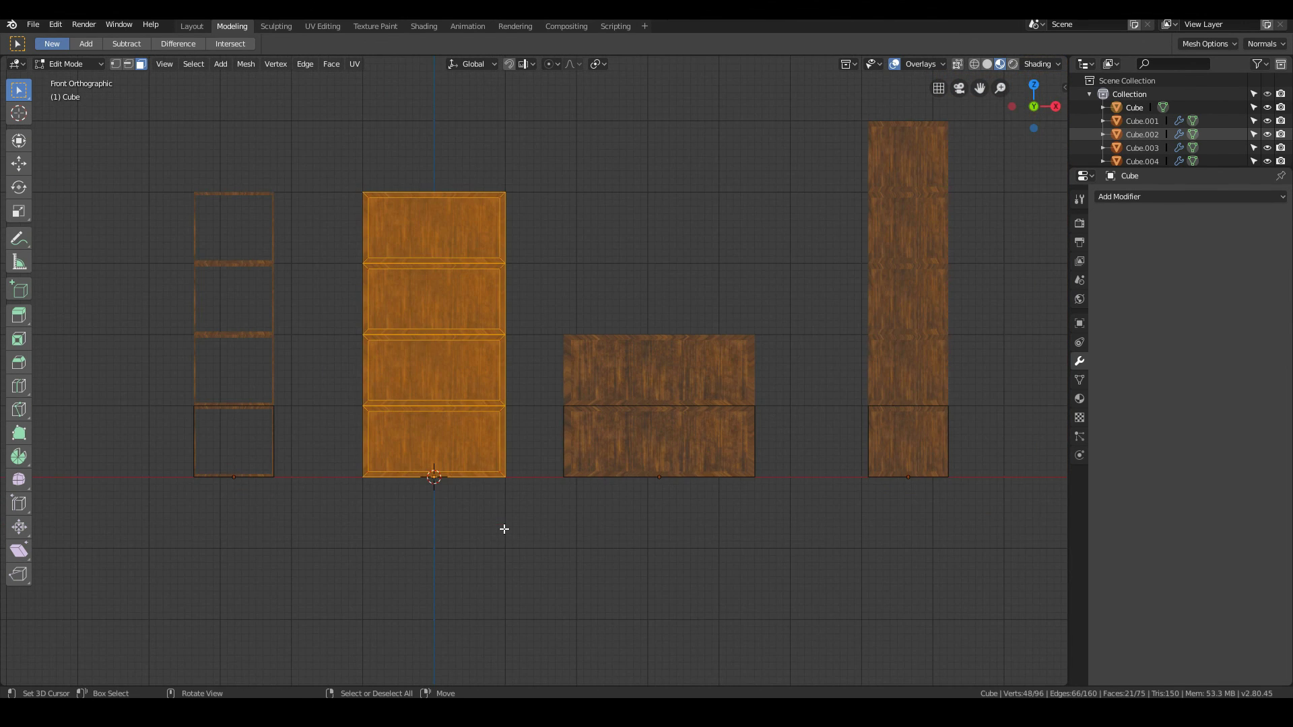
middle_drag(73, 417, 297, 396)
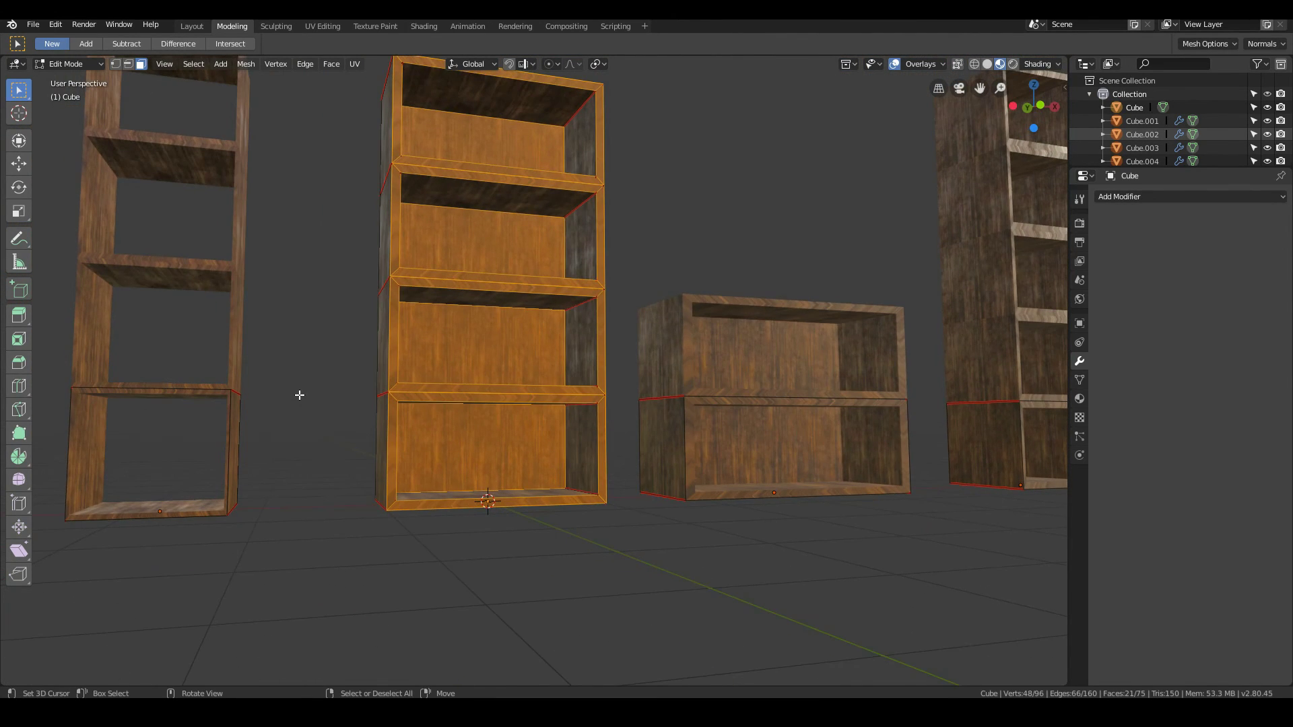
key(KP_1)
shift+click(425, 230)
shift+click(431, 285)
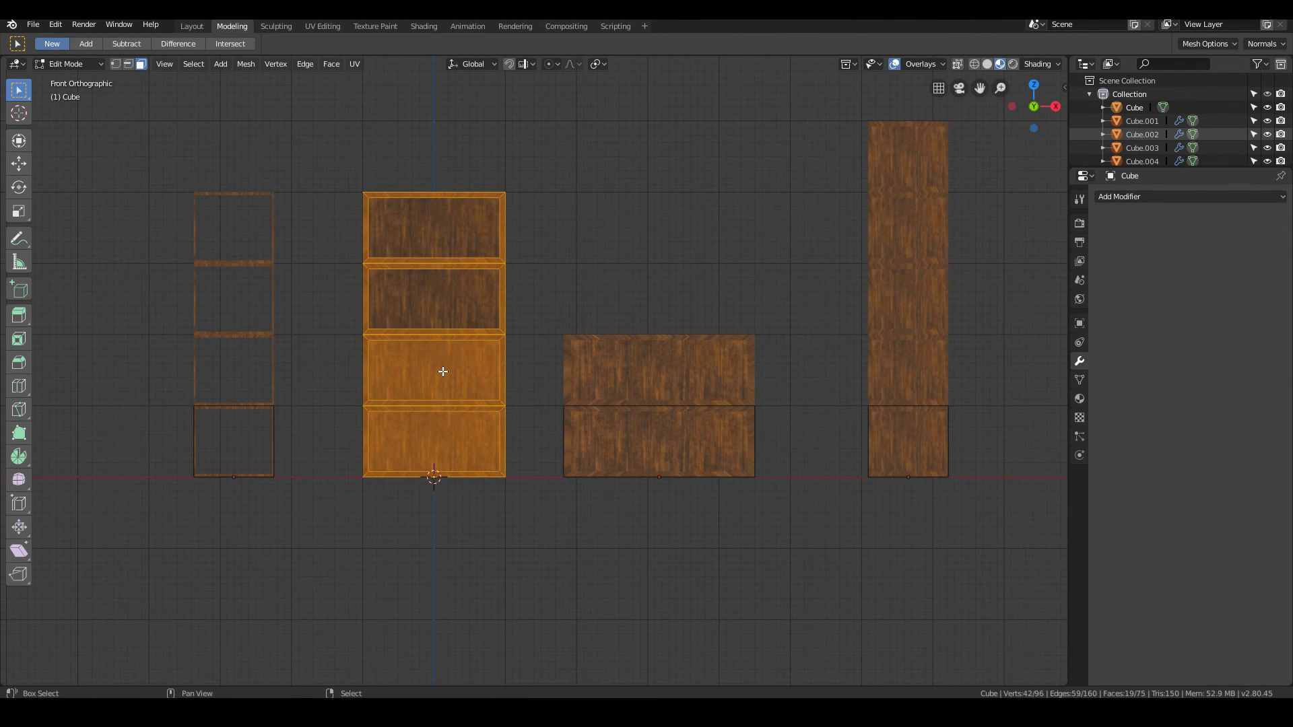
shift+click(438, 372)
shift+click(439, 444)
scroll(506, 503, up, 1)
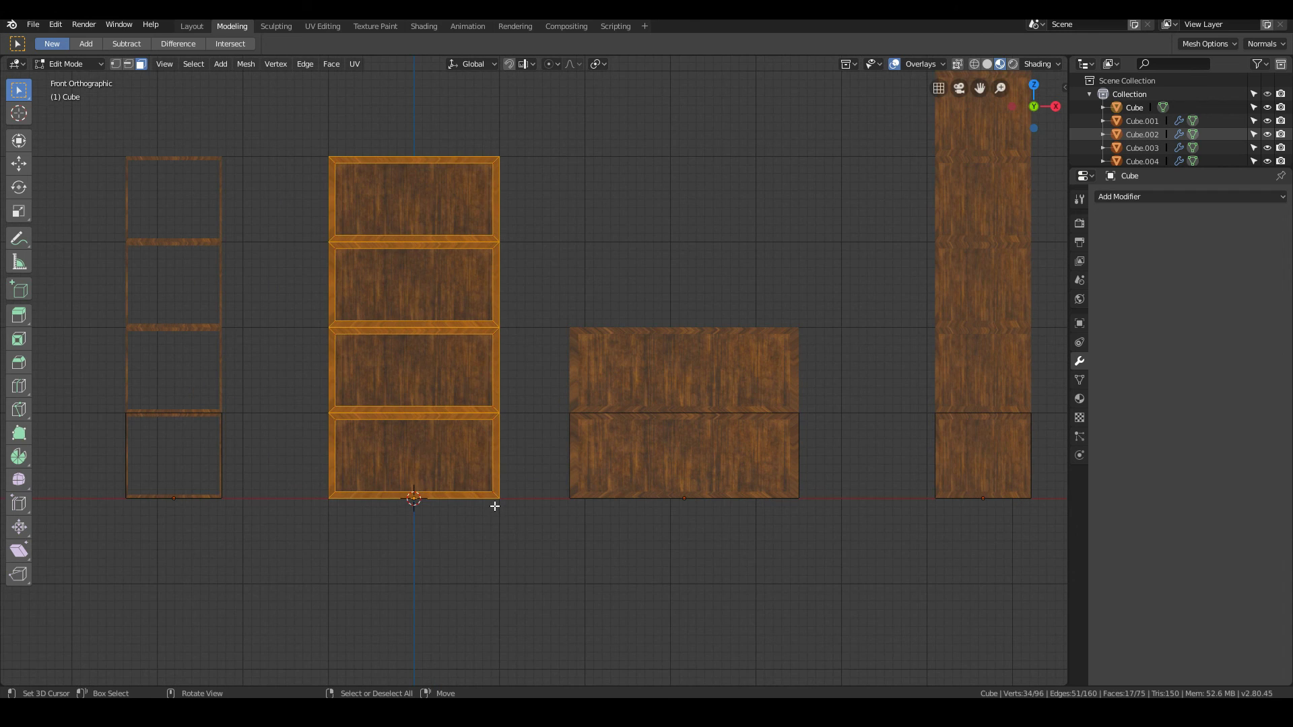
Project the selected faces' UVs from the front view and open UV Editing.
key(u)
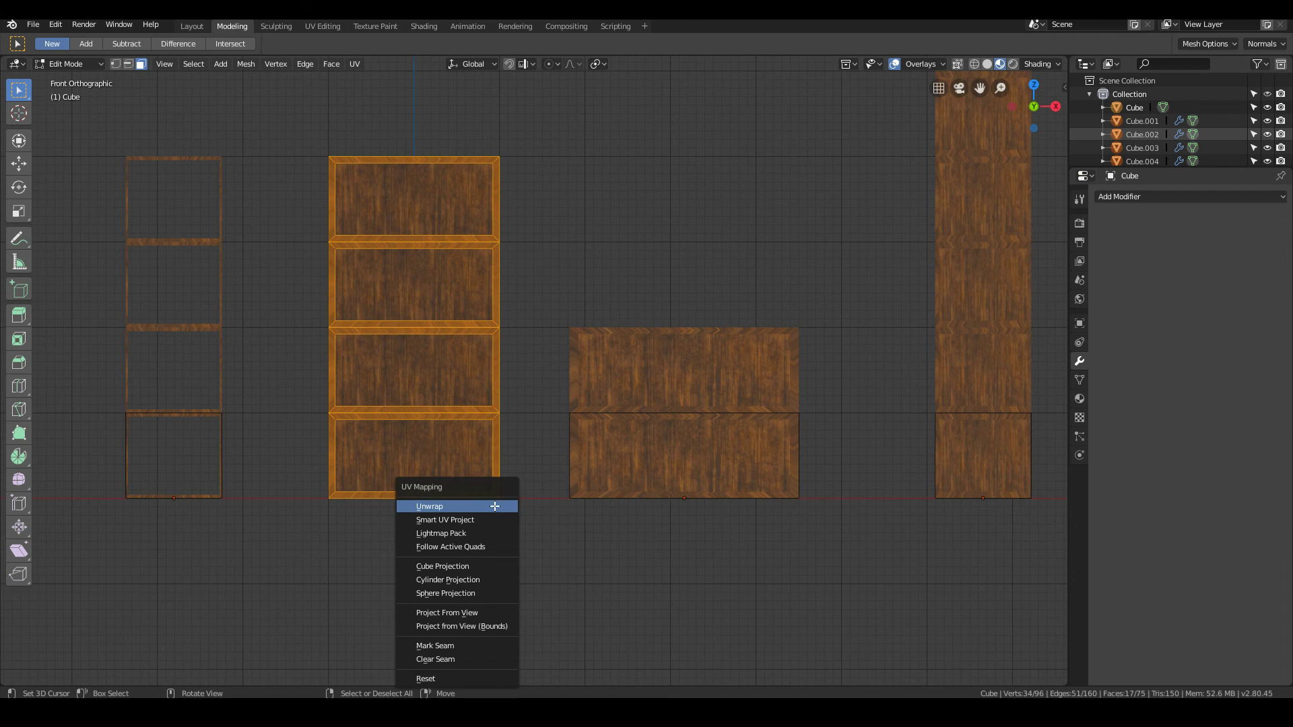
click(452, 615)
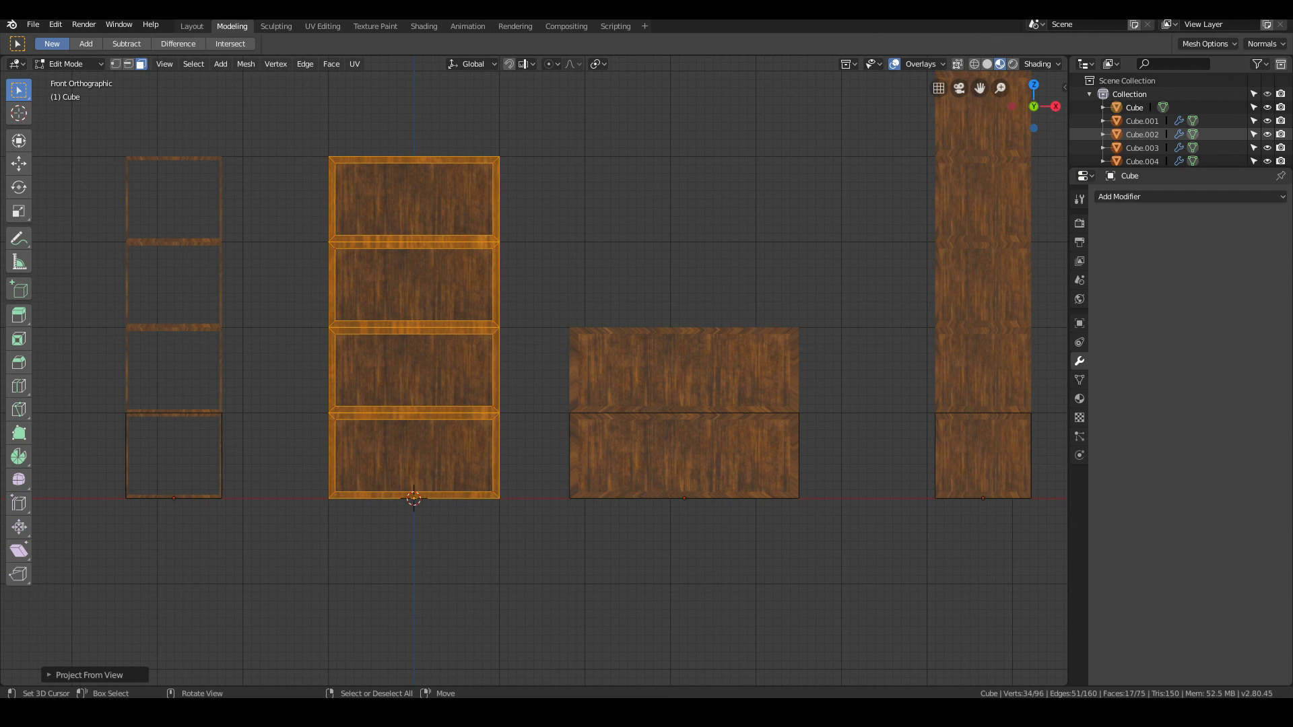
click(323, 26)
Return to the front view, zoom out, and show the wood textures in the viewport.
middle_drag(774, 337, 747, 323)
key(KP_1)
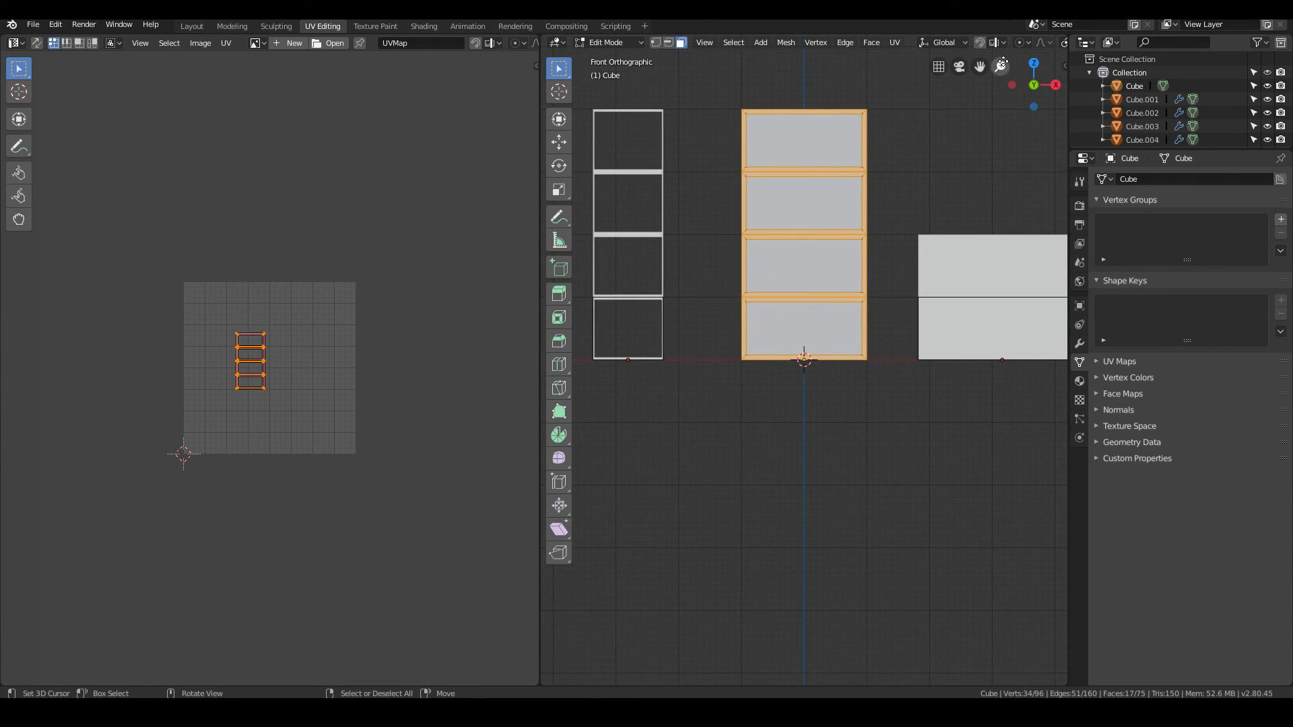
drag(1000, 66, 1001, 94)
scroll(977, 46, right, 5)
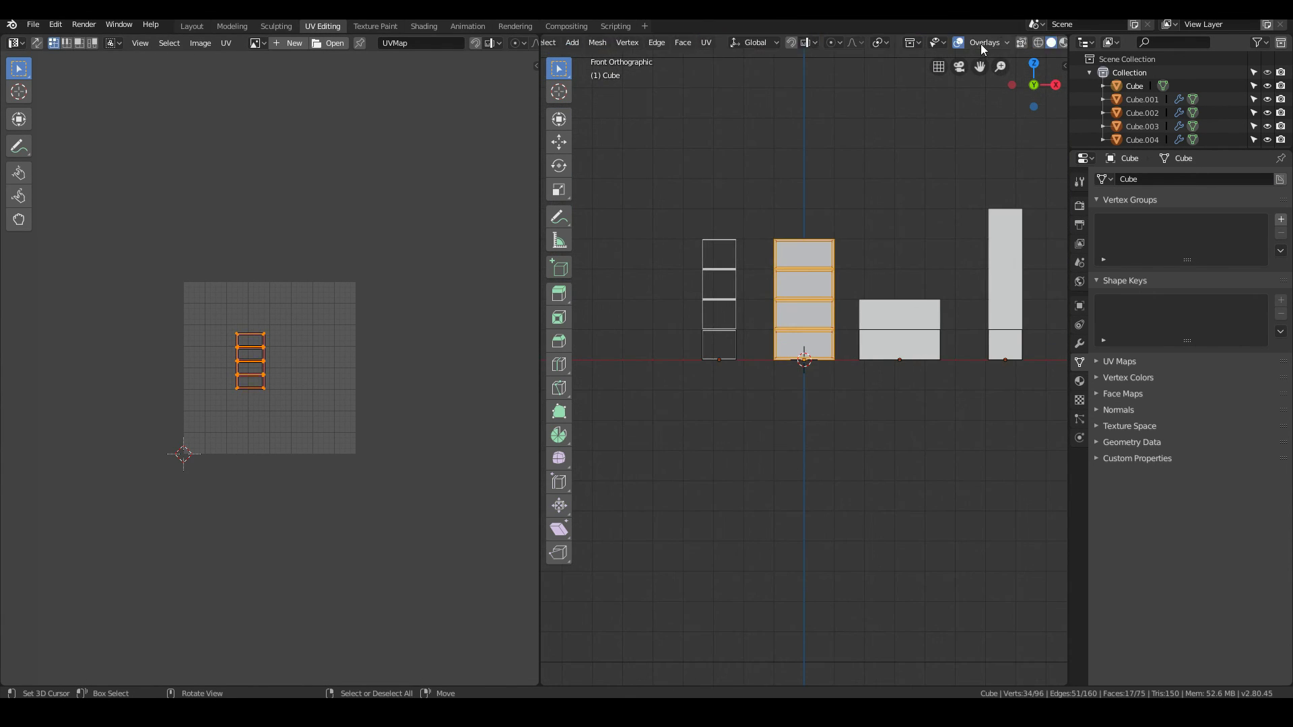
scroll(980, 43, right, 2)
click(1013, 43)
scroll(808, 270, up, 5)
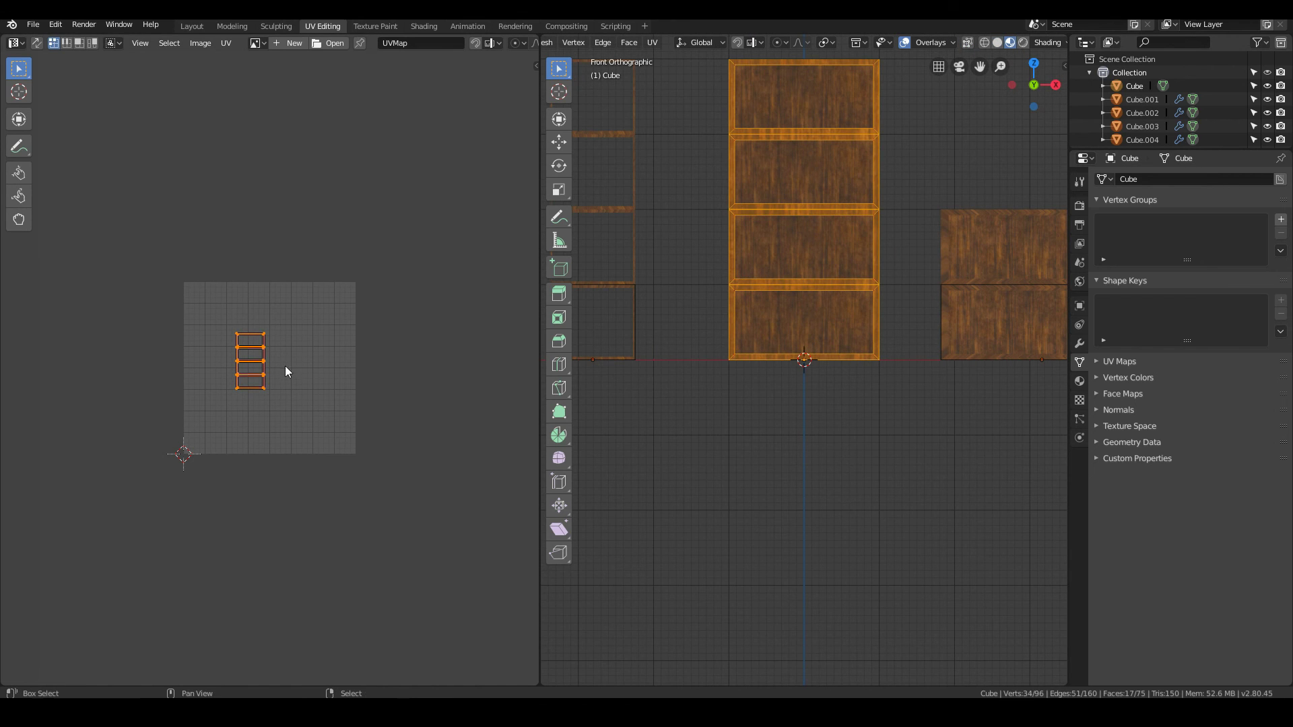
scroll(290, 376, up, 4)
Scale up the front UV islands and rotate them 90°, then exit Edit Mode.
key(s)
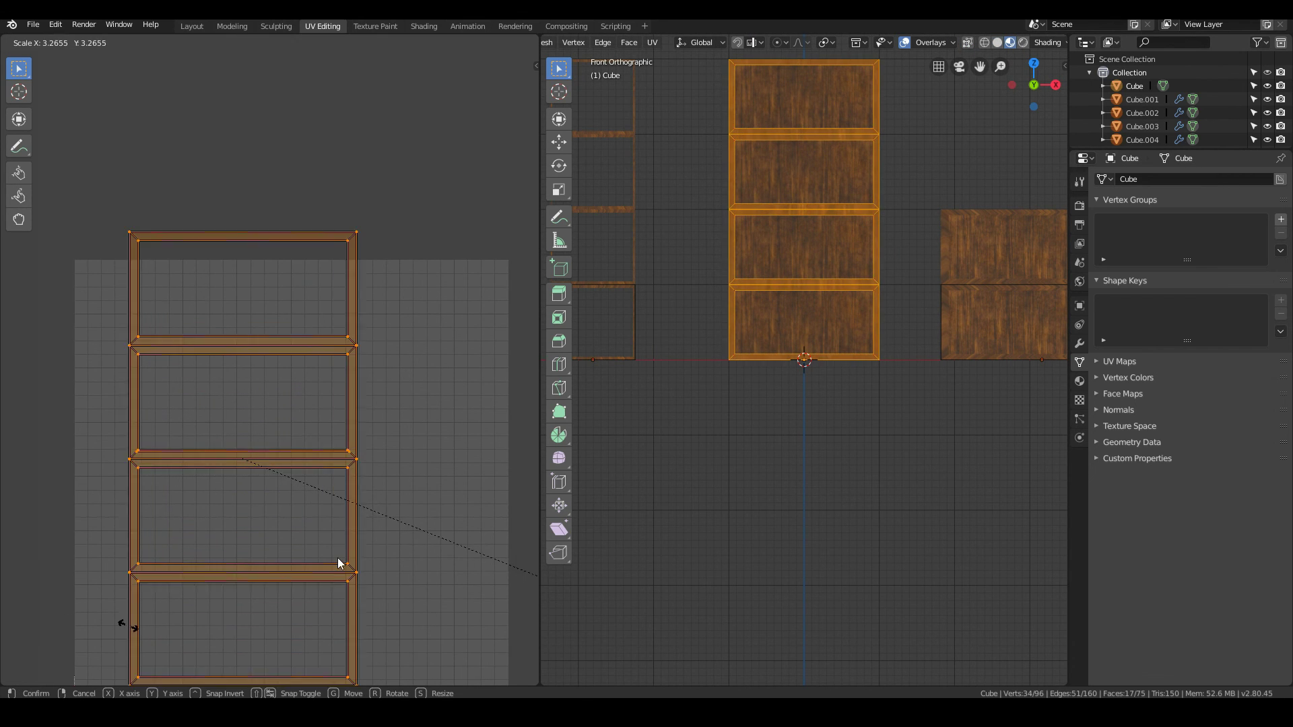
click(155, 592)
text(r90)
key(Return)
scroll(720, 411, up, 2)
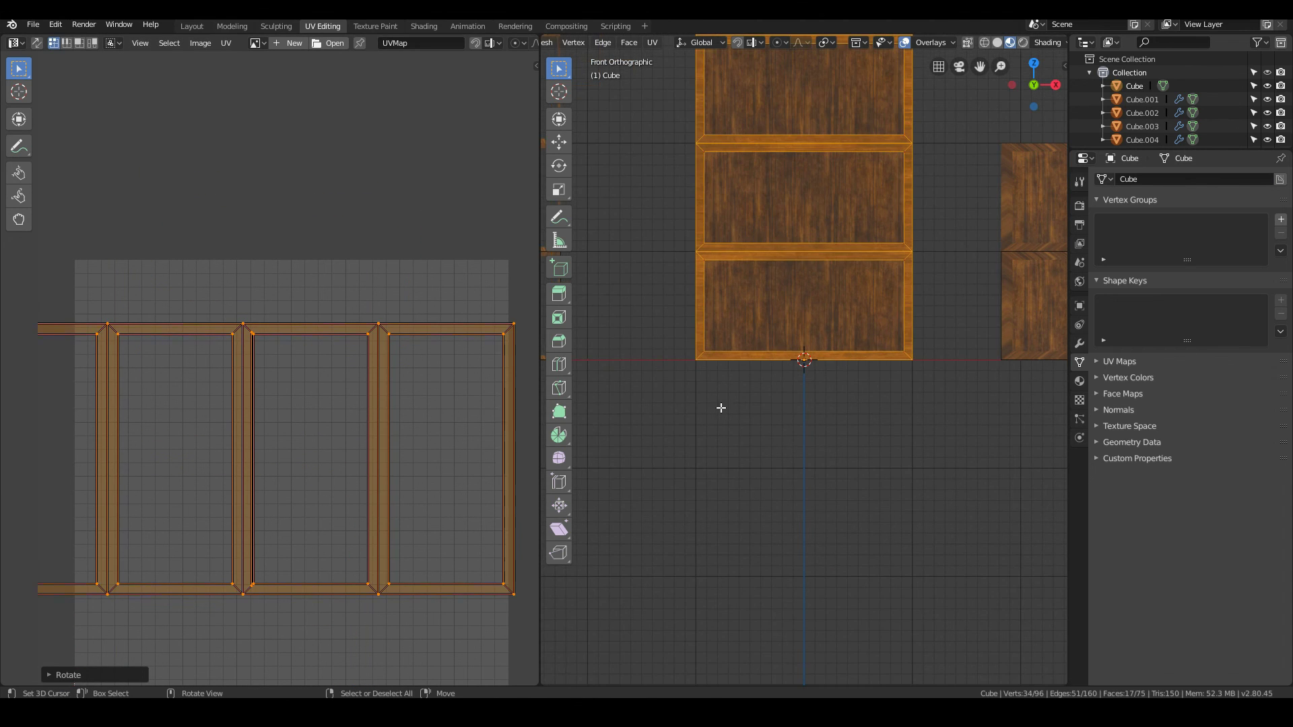
scroll(722, 408, up, 2)
key(Tab)
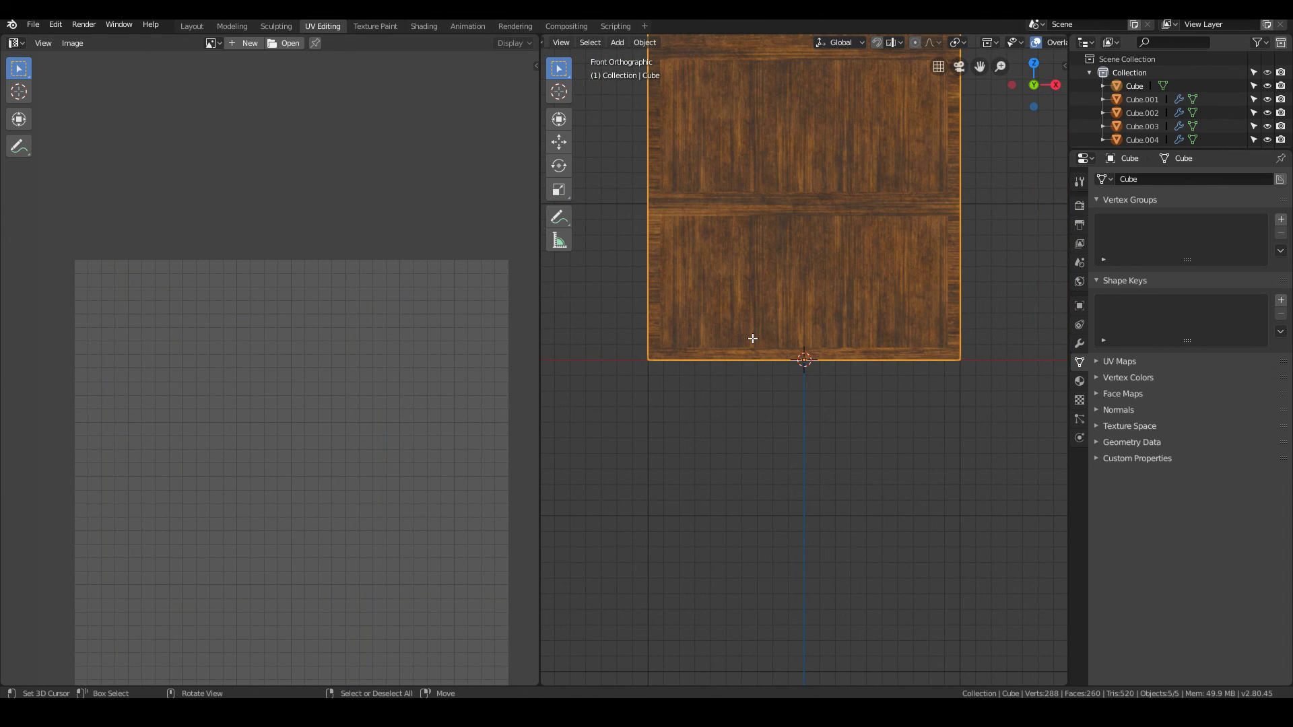
Isolate the tall bookshelf in Local View at a perspective angle.
scroll(746, 281, down, 4)
scroll(729, 393, up, 1)
key(KP_Divide)
middle_drag(774, 431, 830, 446)
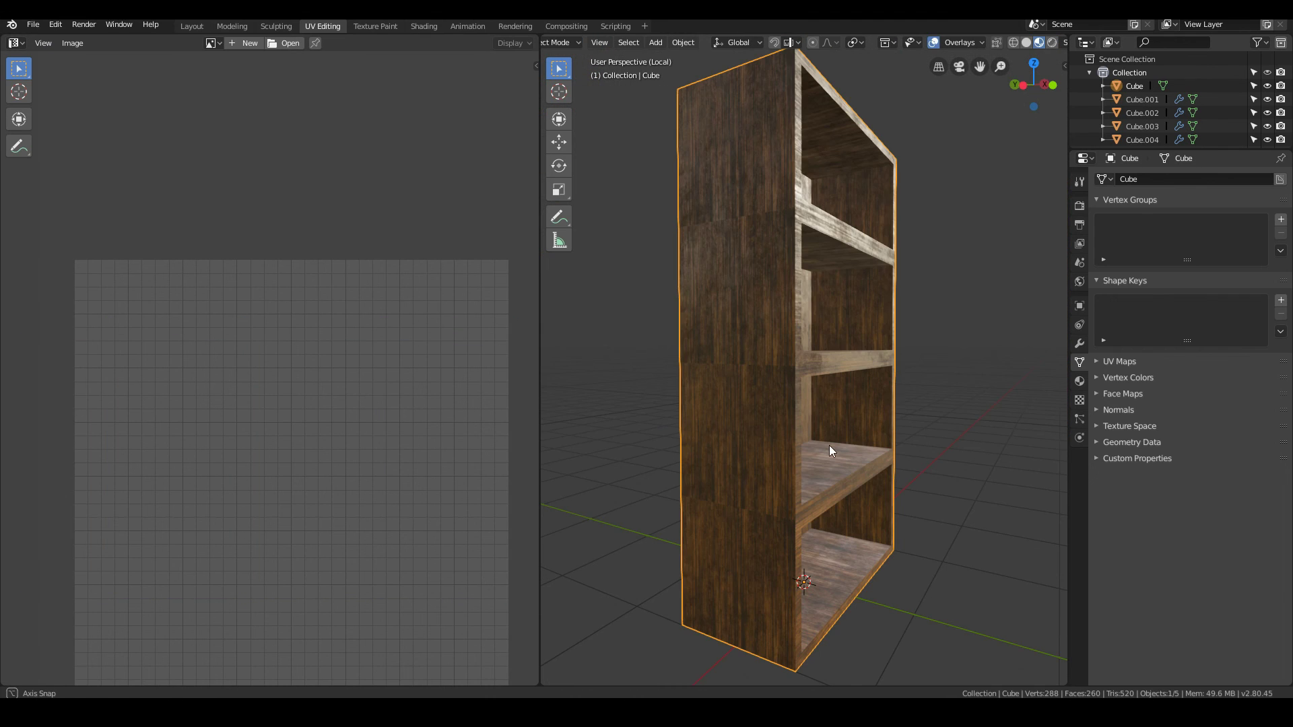
In Edit Mode, select the four side faces on each side of the bookshelf.
key(Tab)
click(710, 196)
shift+click(736, 291)
shift+click(740, 431)
shift+click(742, 554)
scroll(186, 342, down, 6)
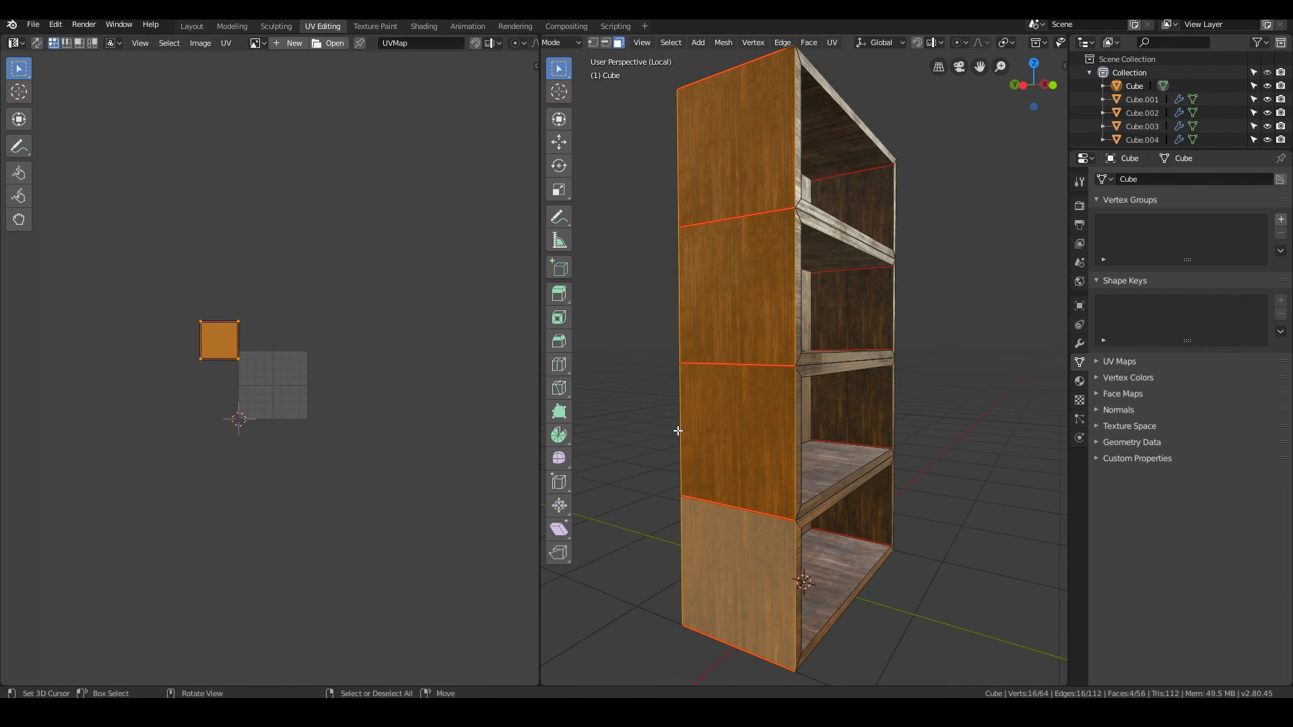
middle_drag(848, 455, 805, 124)
shift+click(806, 127)
shift+click(822, 283)
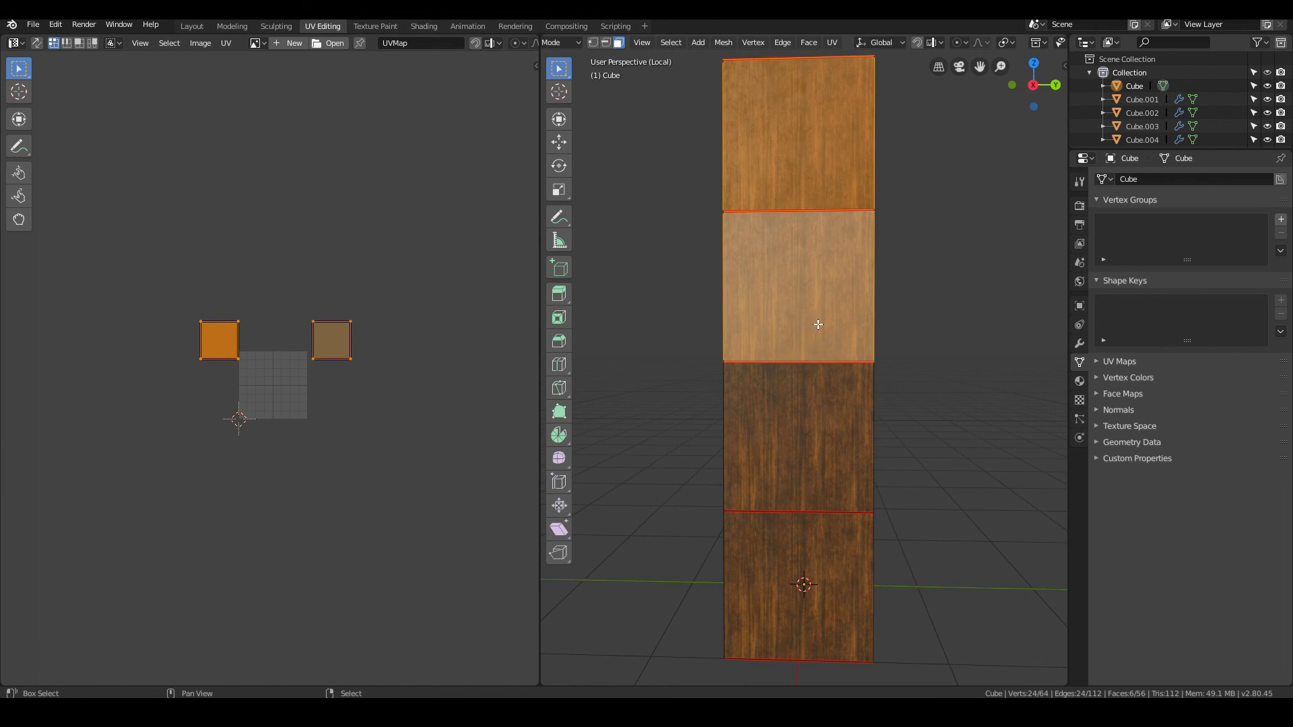
shift+click(854, 405)
shift+click(833, 555)
Project the side faces from the Right view and enlarge their UVs in two passes.
key(KP_3)
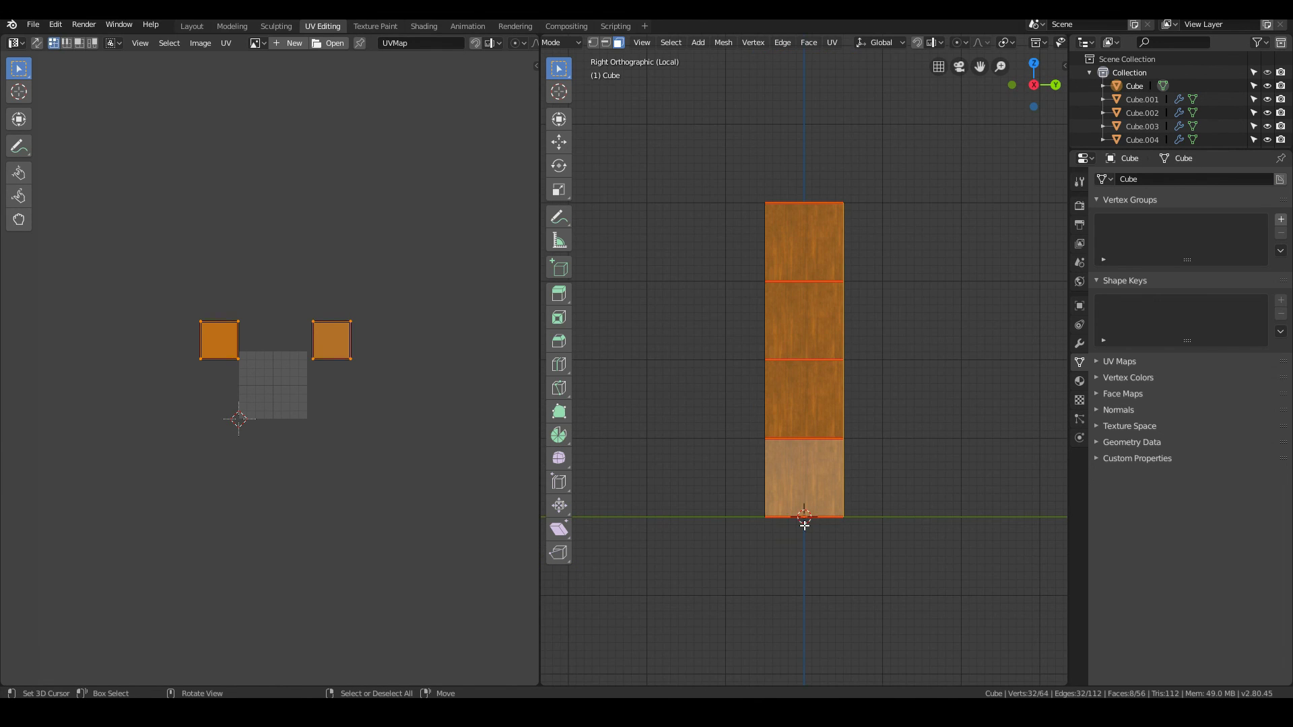
key(u)
click(804, 524)
key(s)
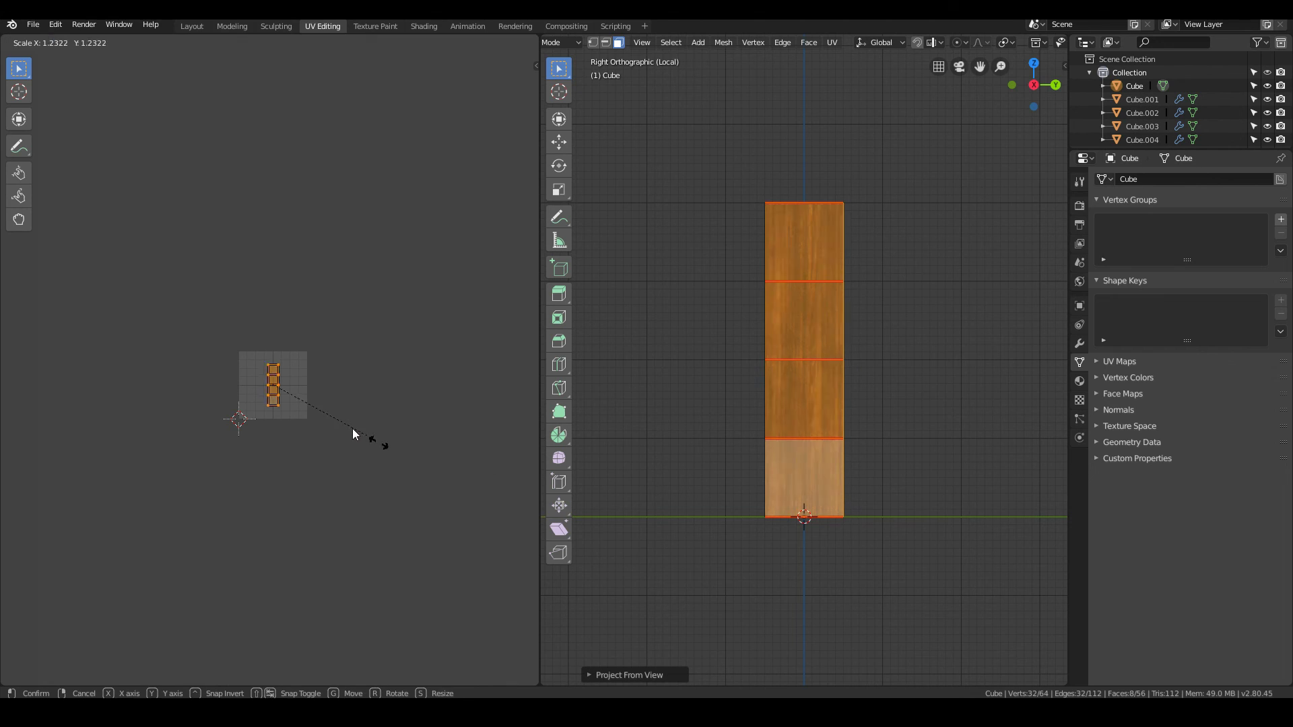
click(69, 485)
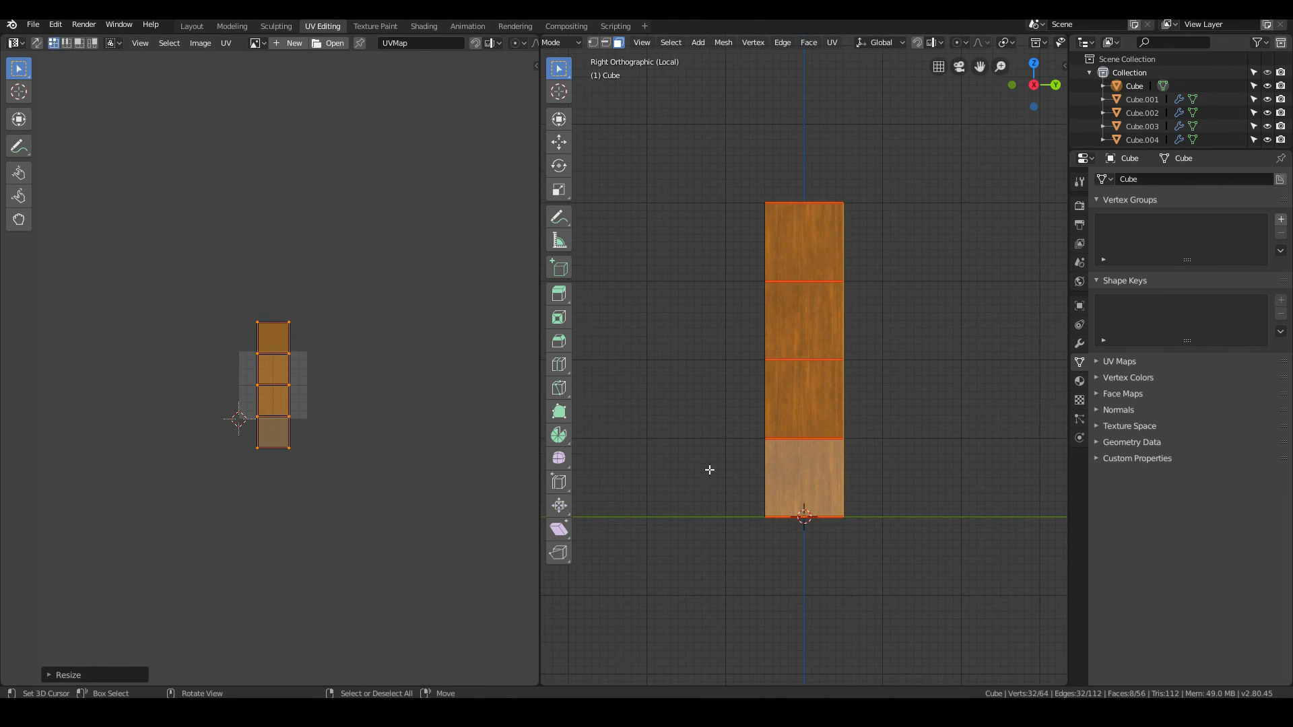
scroll(710, 470, up, 1)
scroll(710, 470, up, 2)
key(s)
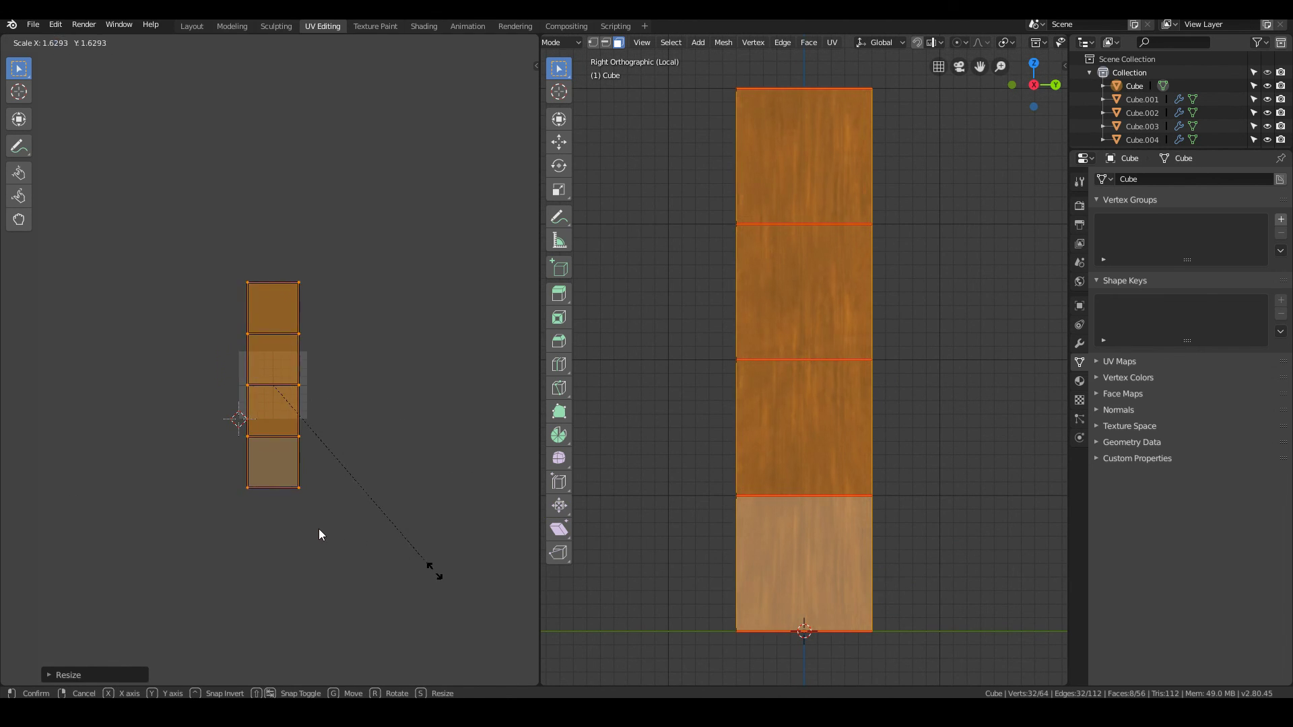
click(472, 578)
Check the sides in Object Mode, then select the four back panel faces.
key(Tab)
middle_drag(899, 509, 955, 466)
middle_drag(814, 456, 968, 470)
middle_drag(685, 520, 857, 502)
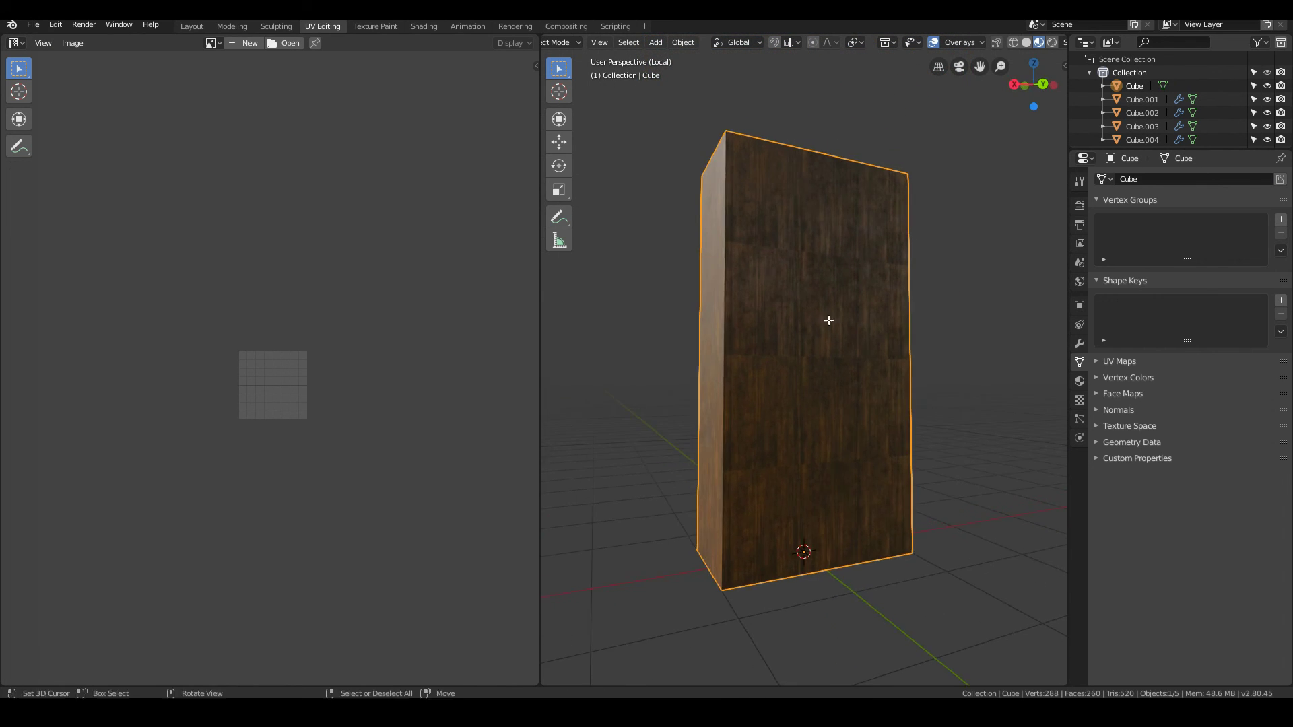
key(Tab)
click(830, 229)
shift+click(833, 303)
shift+click(838, 439)
shift+click(838, 501)
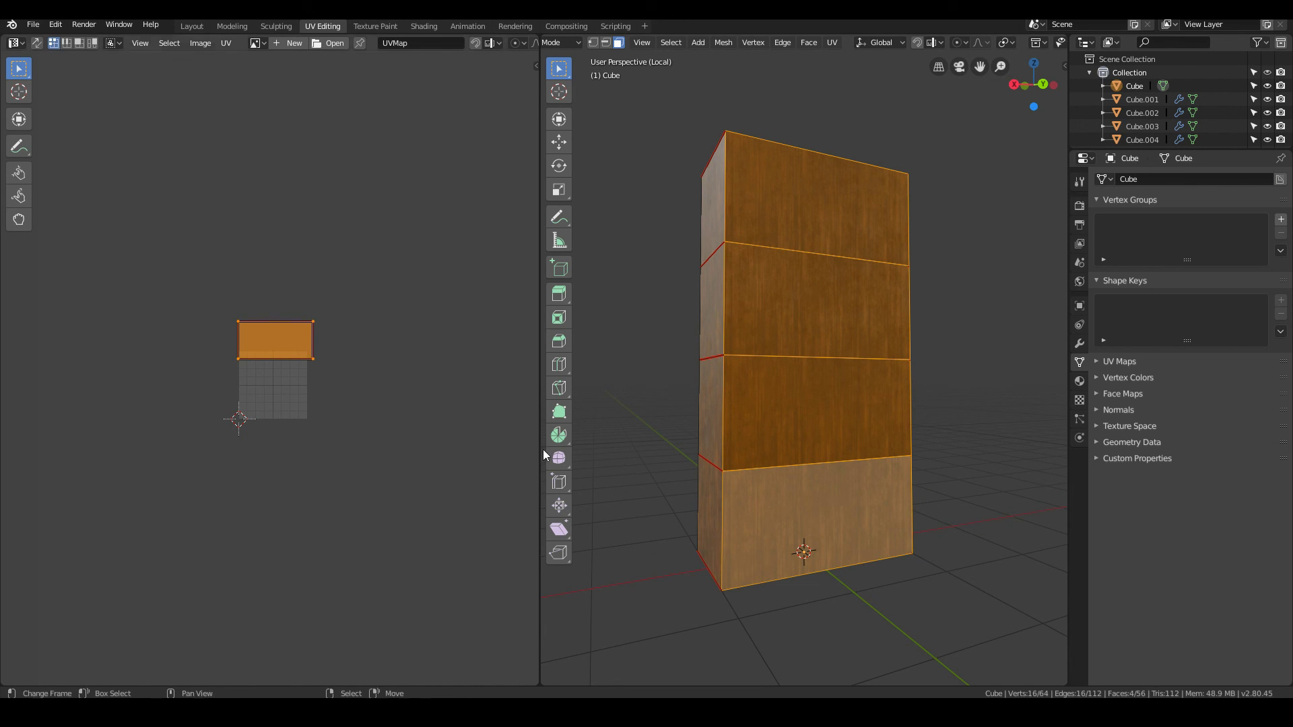
Project the back panel faces from the front view and enlarge their UVs.
middle_drag(782, 427, 751, 418)
key(KP_1)
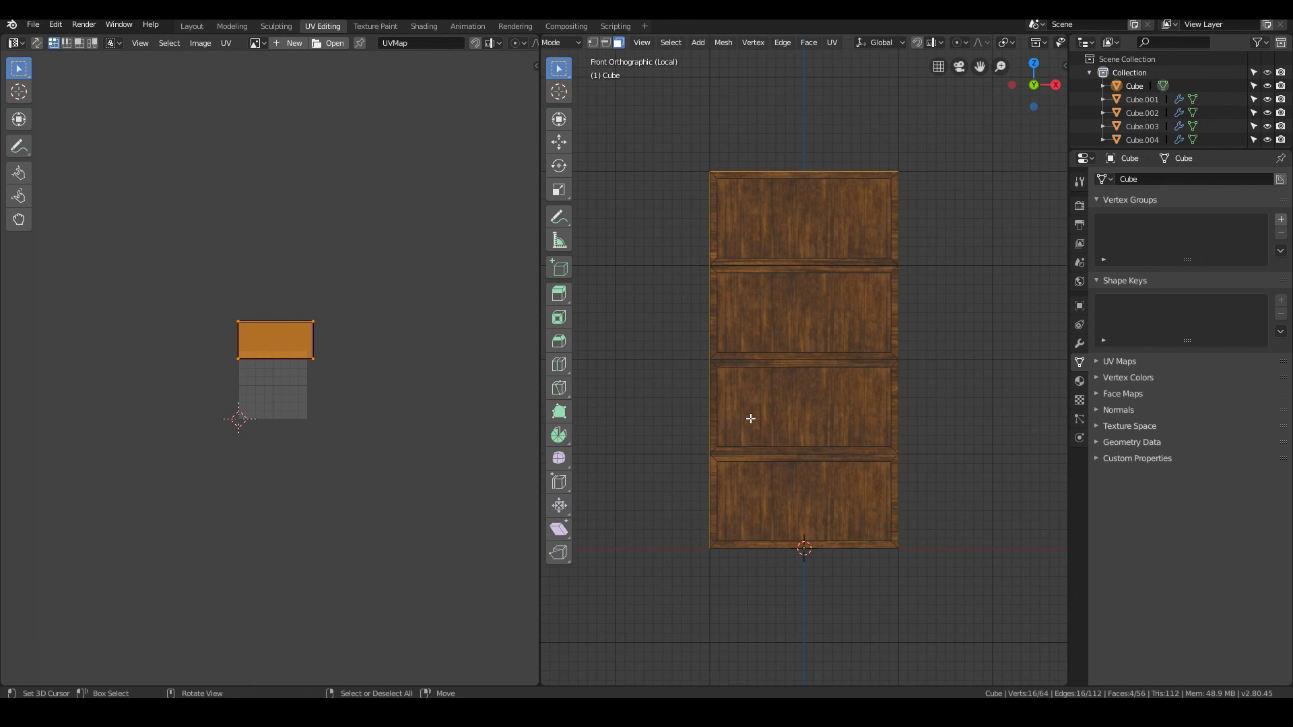
key(u)
click(751, 420)
middle_drag(923, 454, 658, 453)
key(s)
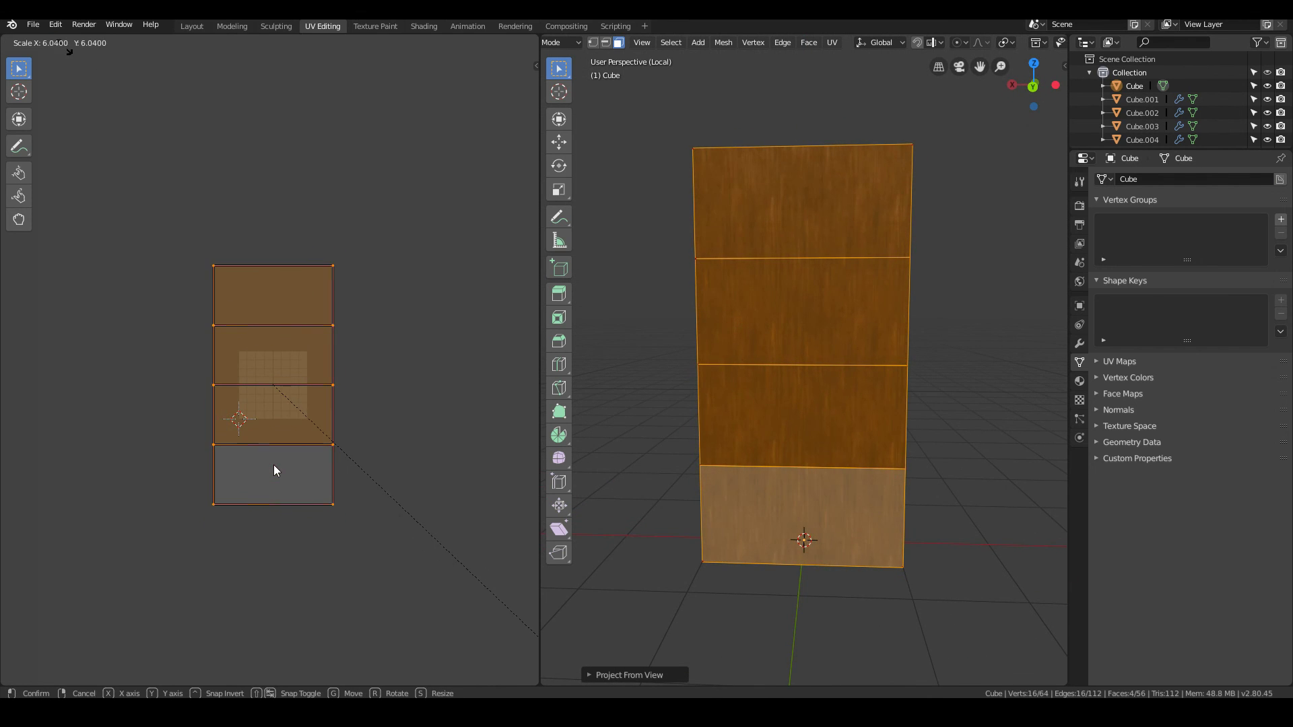
click(65, 52)
key(Tab)
Inspect the wood-textured bookshelf and return to the Modeling workspace.
middle_drag(823, 290, 823, 358)
middle_drag(709, 238, 1052, 238)
click(232, 25)
middle_drag(483, 344, 490, 359)
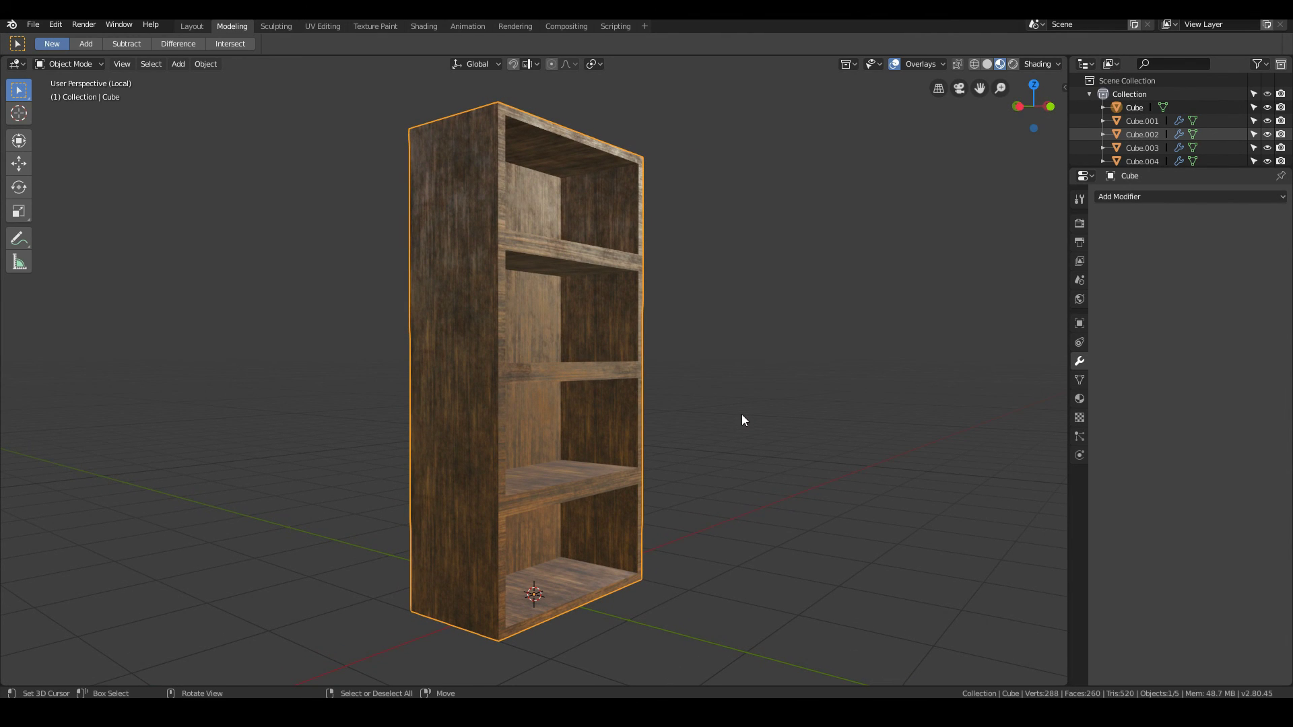